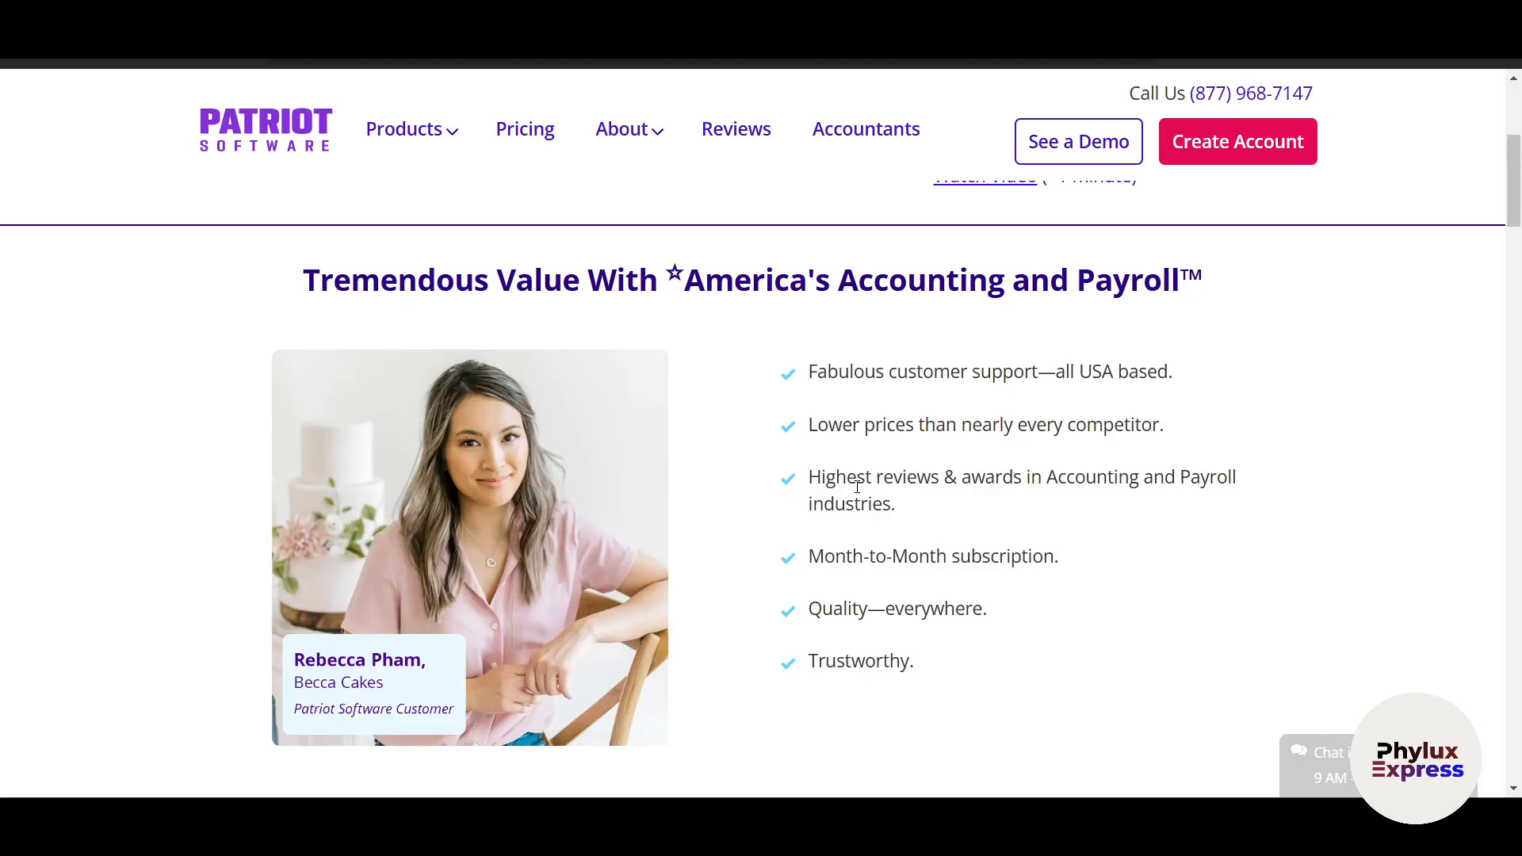
Step: Browse the Patriot Software homepage and go to the pricing page
scroll(857, 486, up, 5)
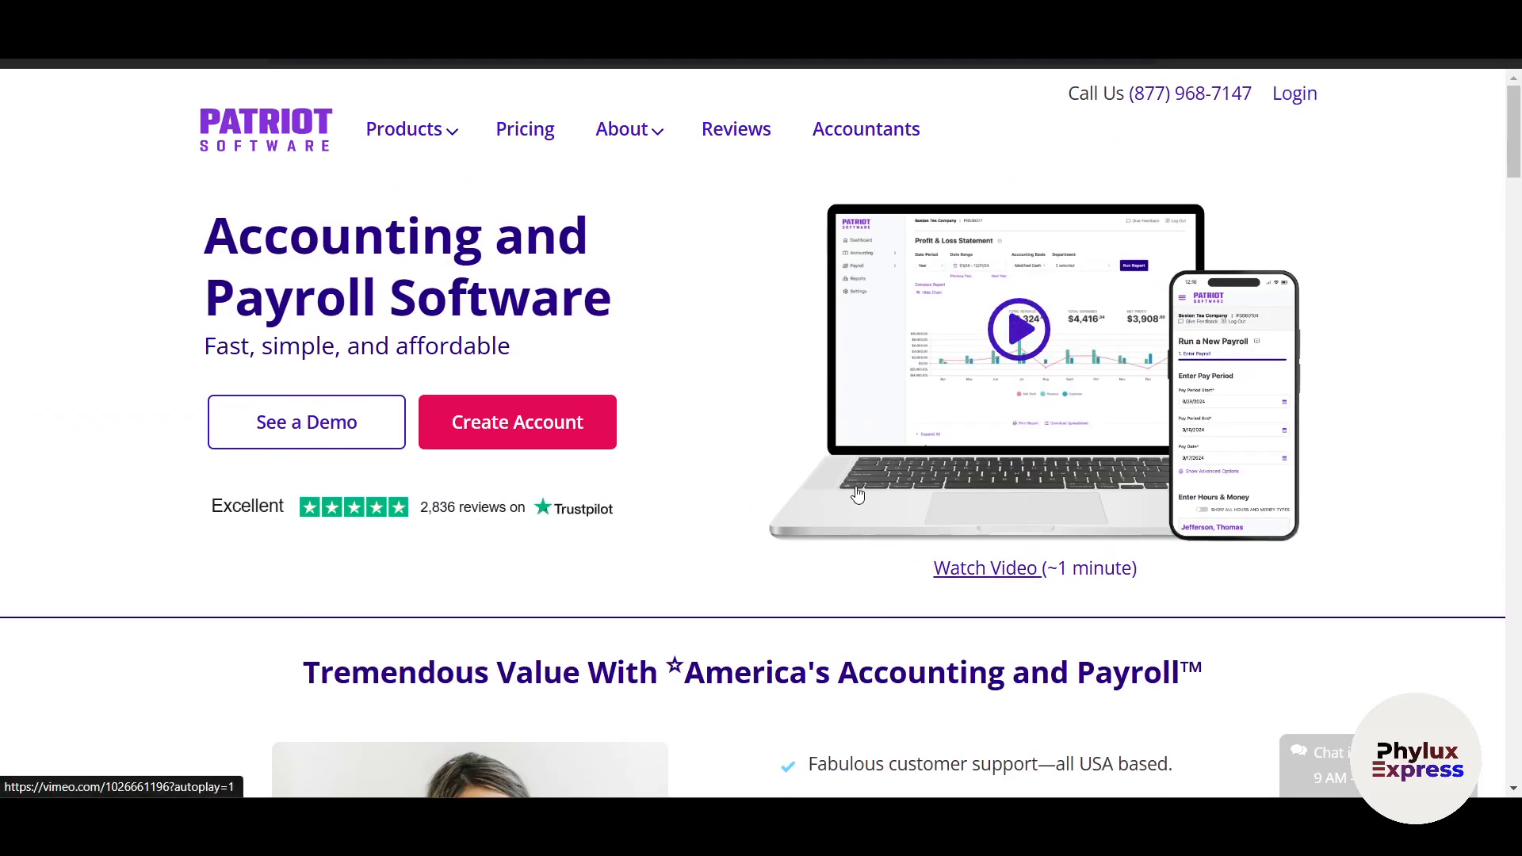
scroll(856, 492, down, 5)
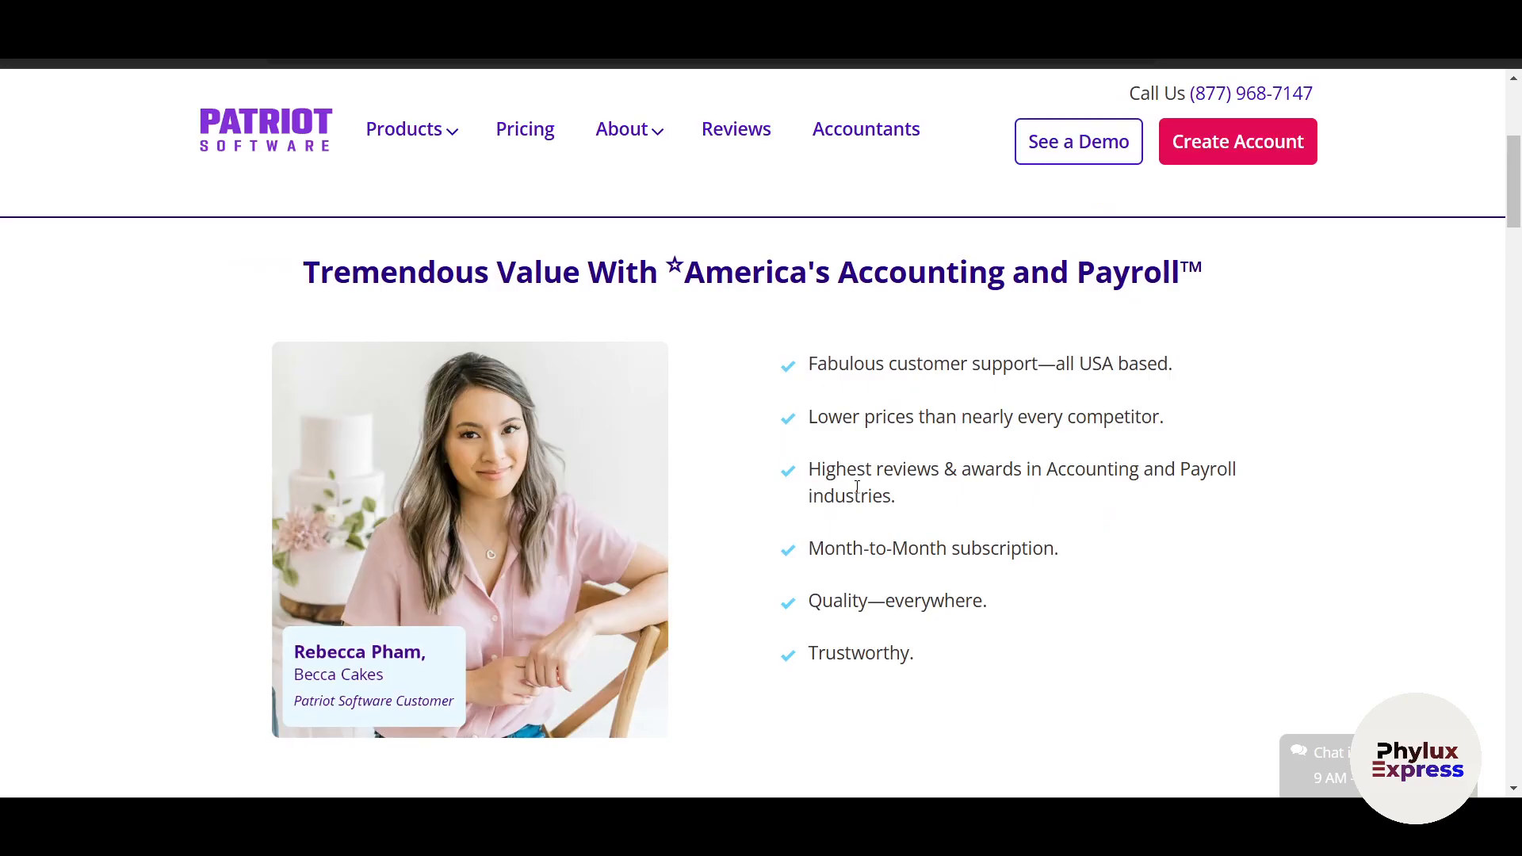
scroll(857, 486, down, 1)
scroll(857, 493, down, 3)
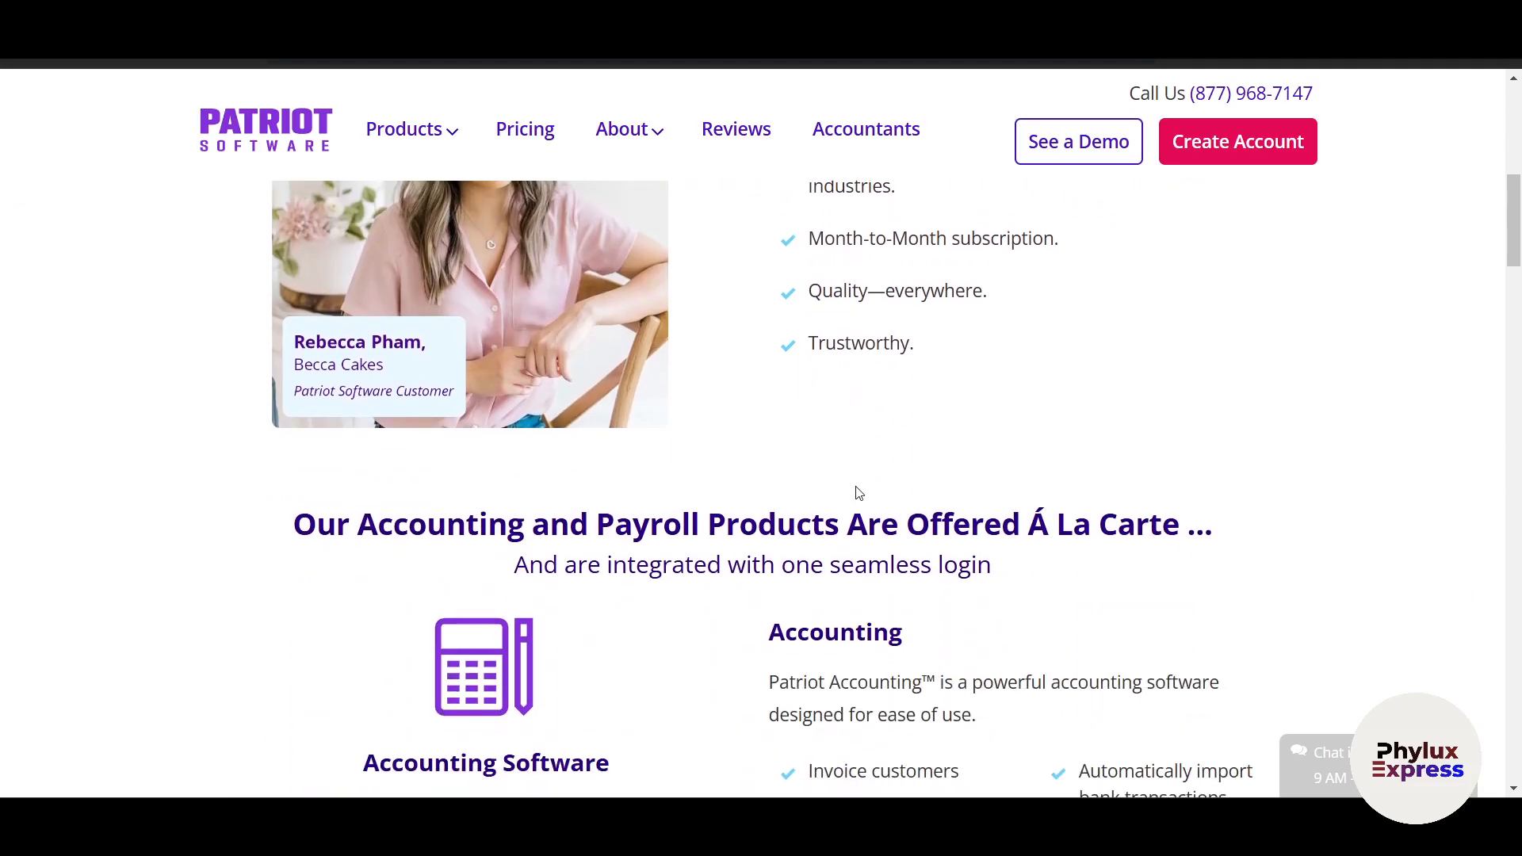
scroll(857, 493, down, 1)
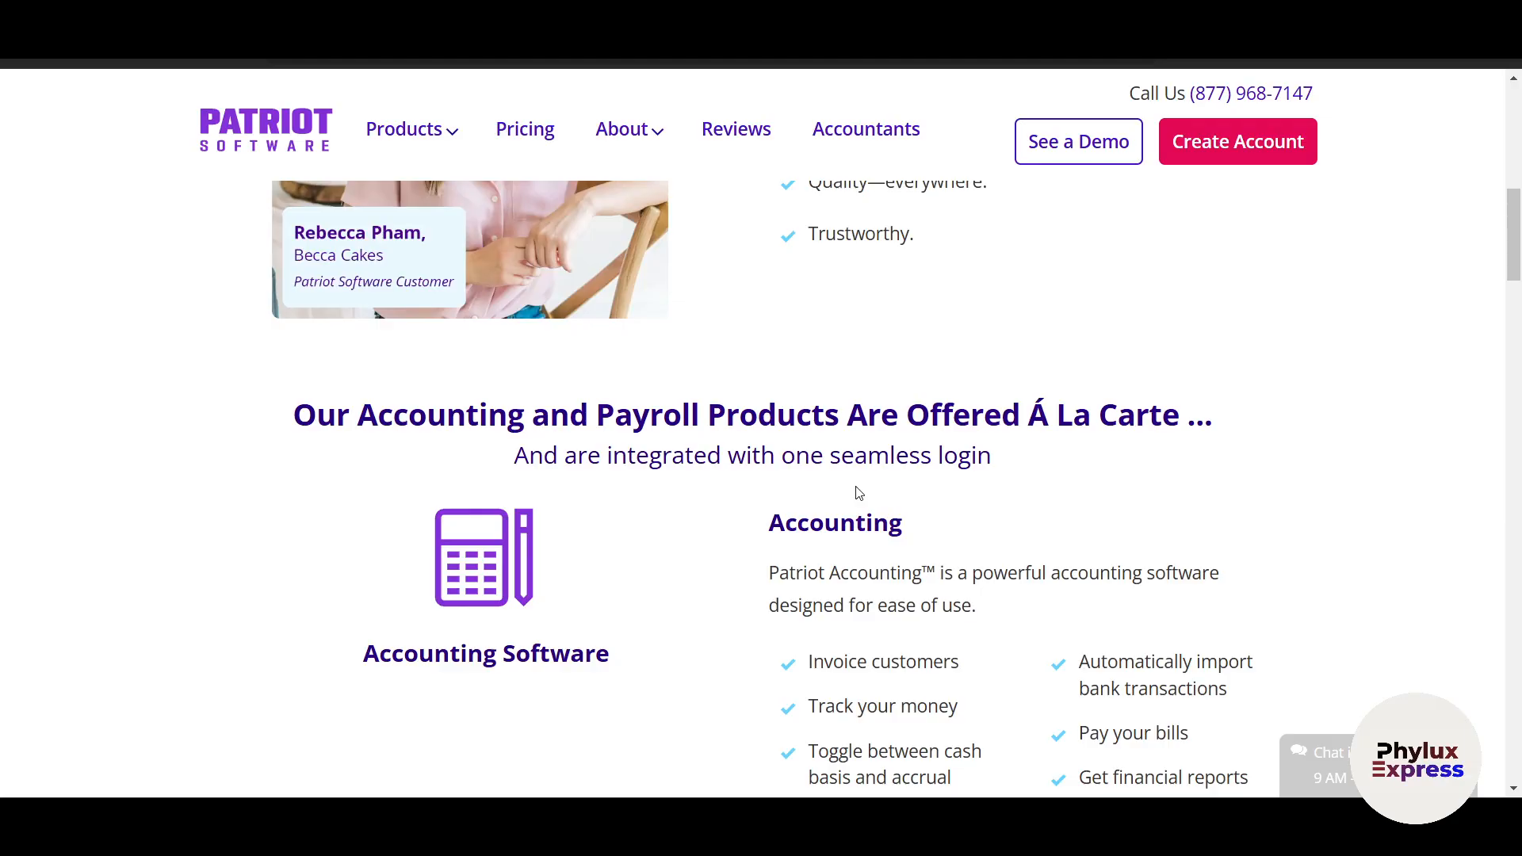
scroll(858, 492, down, 11)
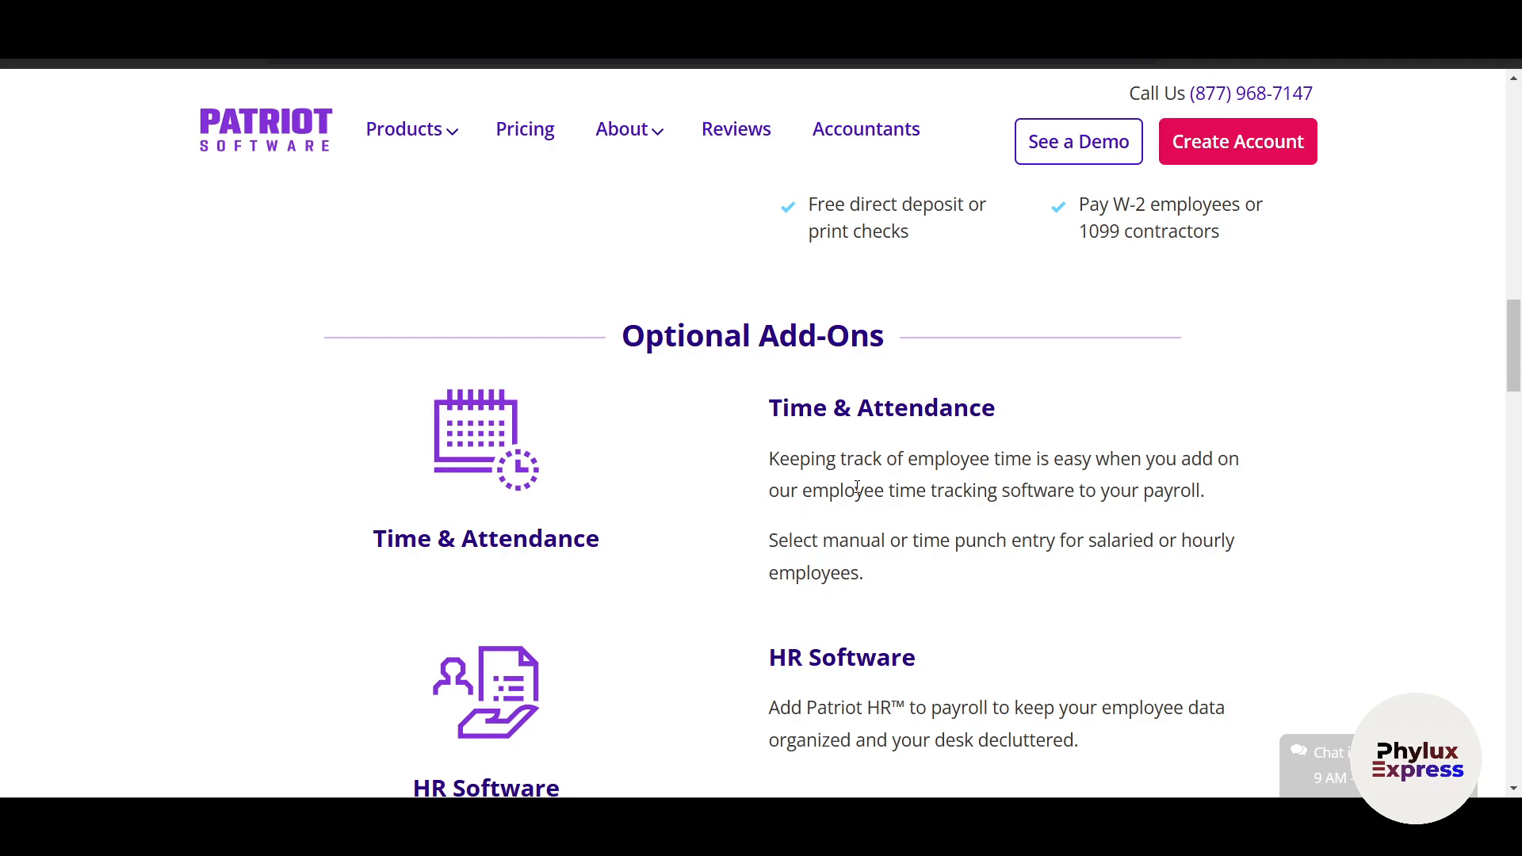
scroll(857, 486, up, 17)
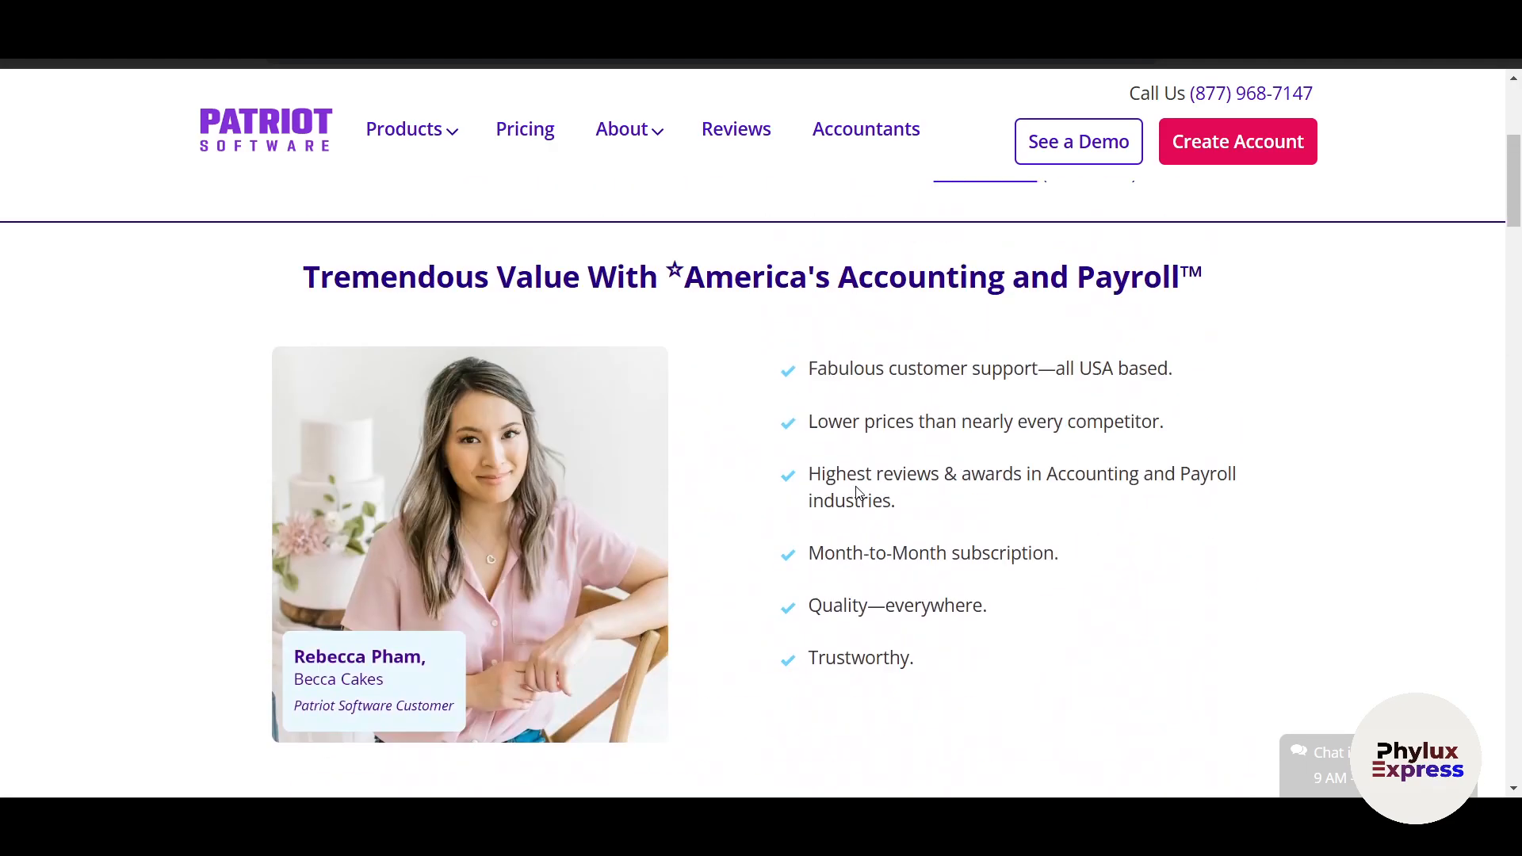
scroll(856, 493, up, 4)
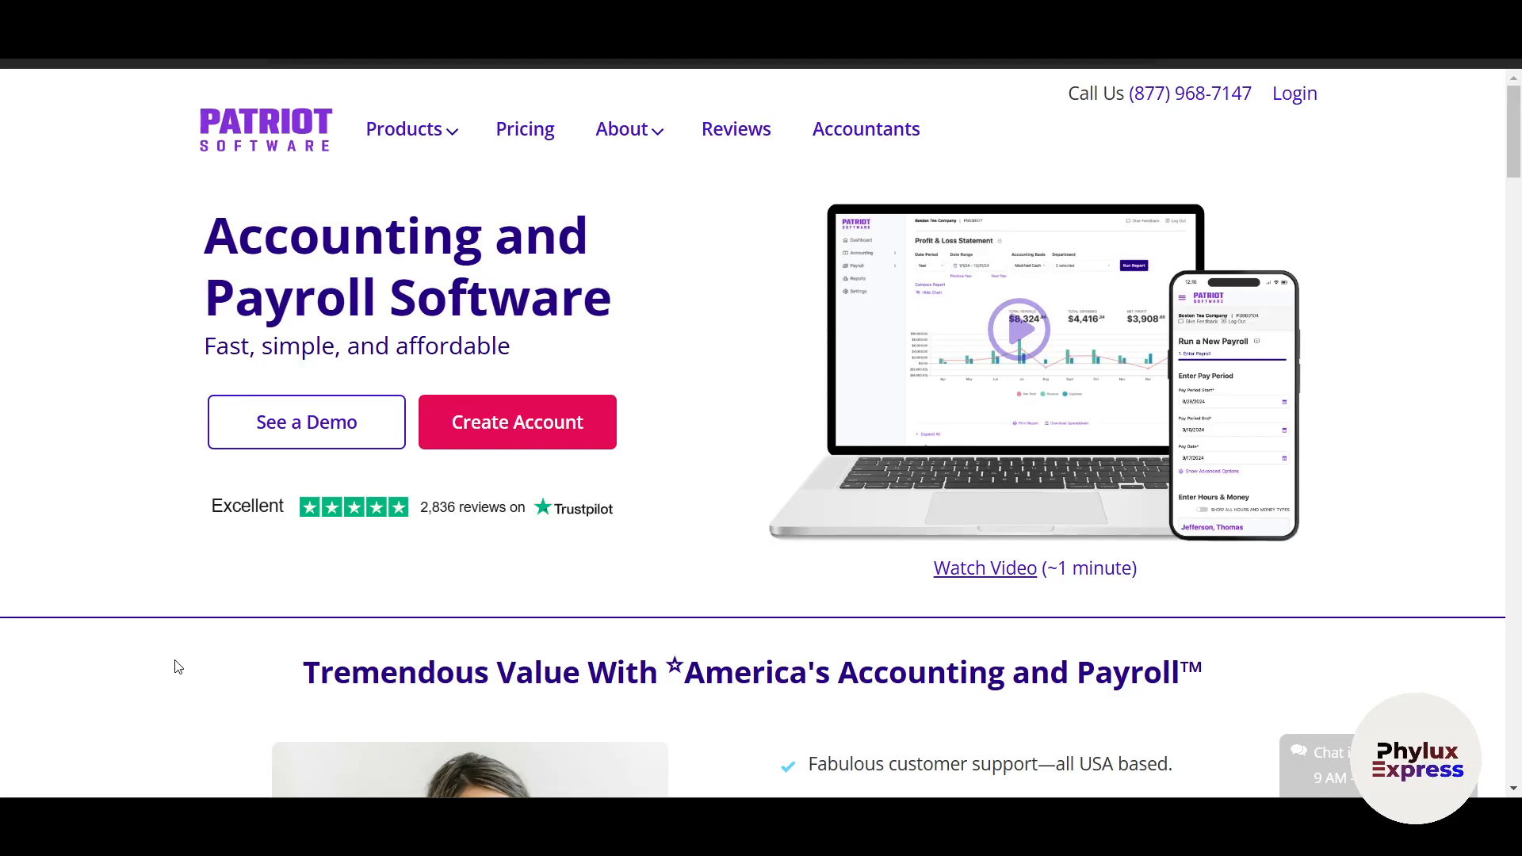
click(538, 148)
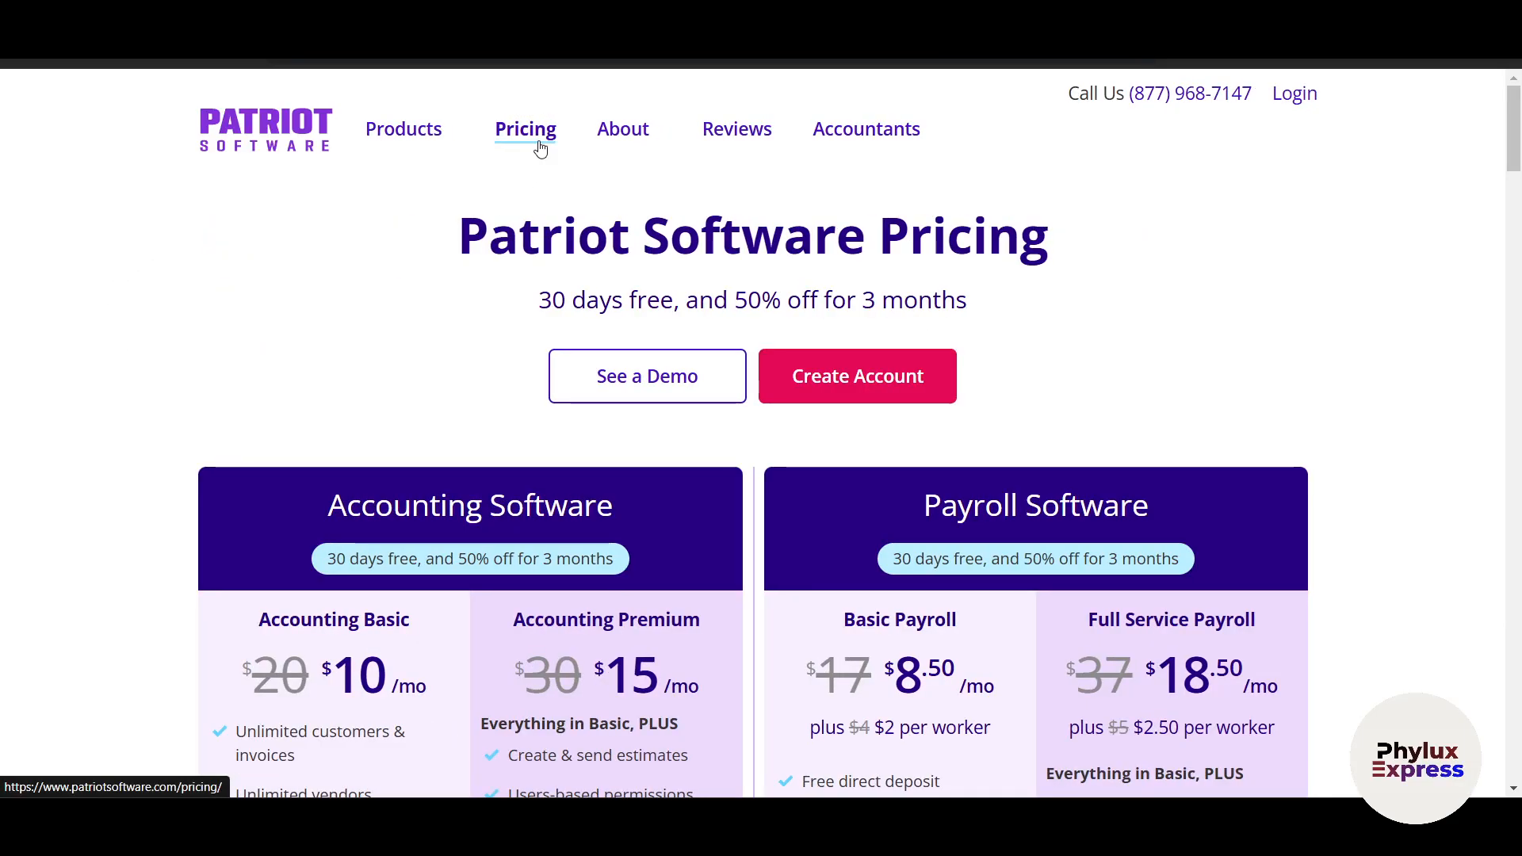
Step: Review the pricing plans, then return to the homepage
scroll(1271, 416, down, 1)
scroll(1271, 417, down, 2)
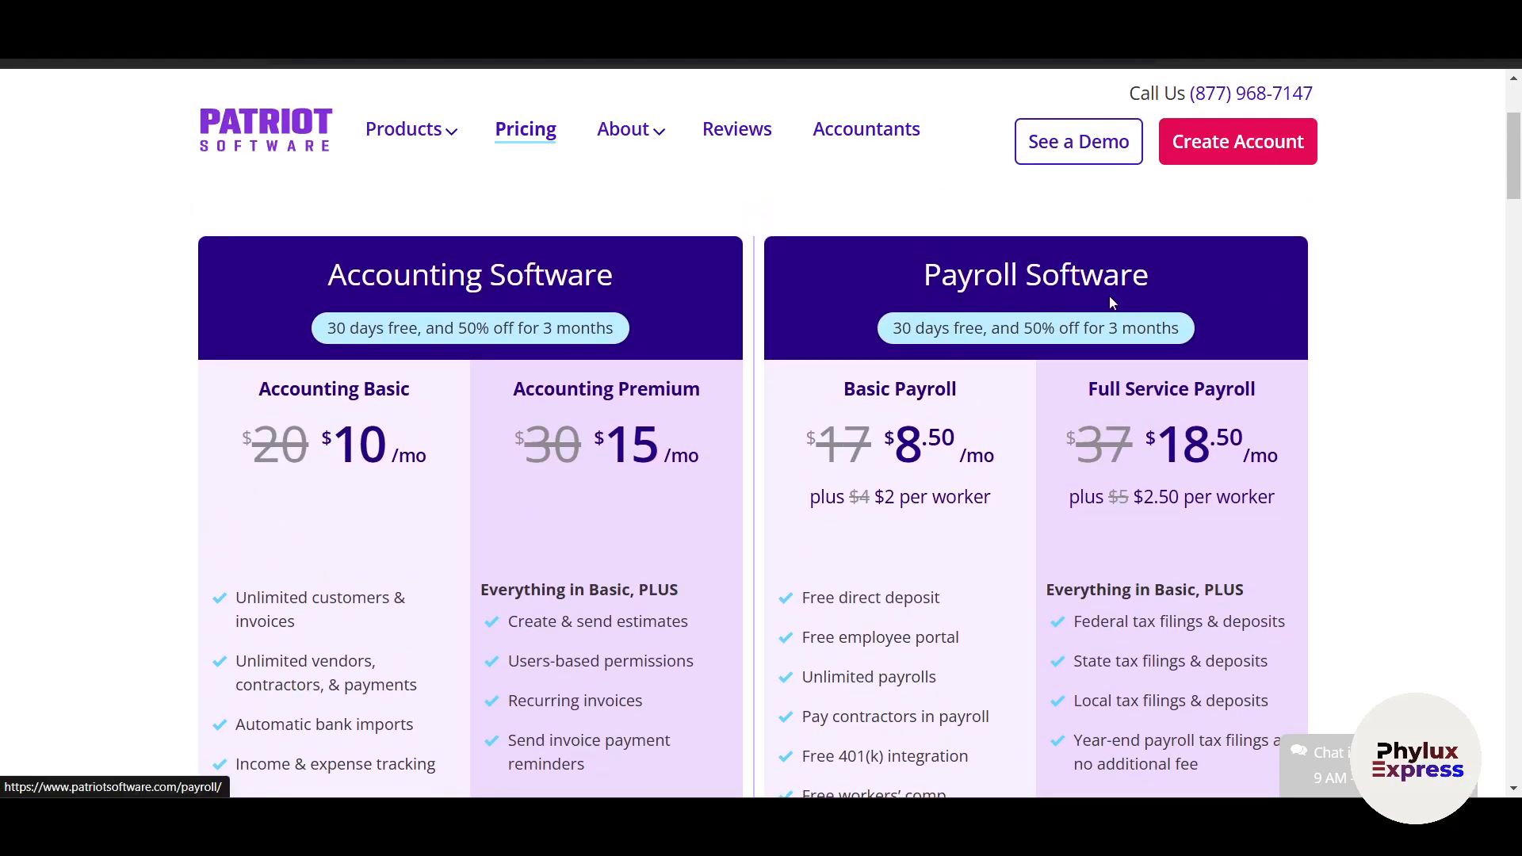
scroll(1355, 551, down, 1)
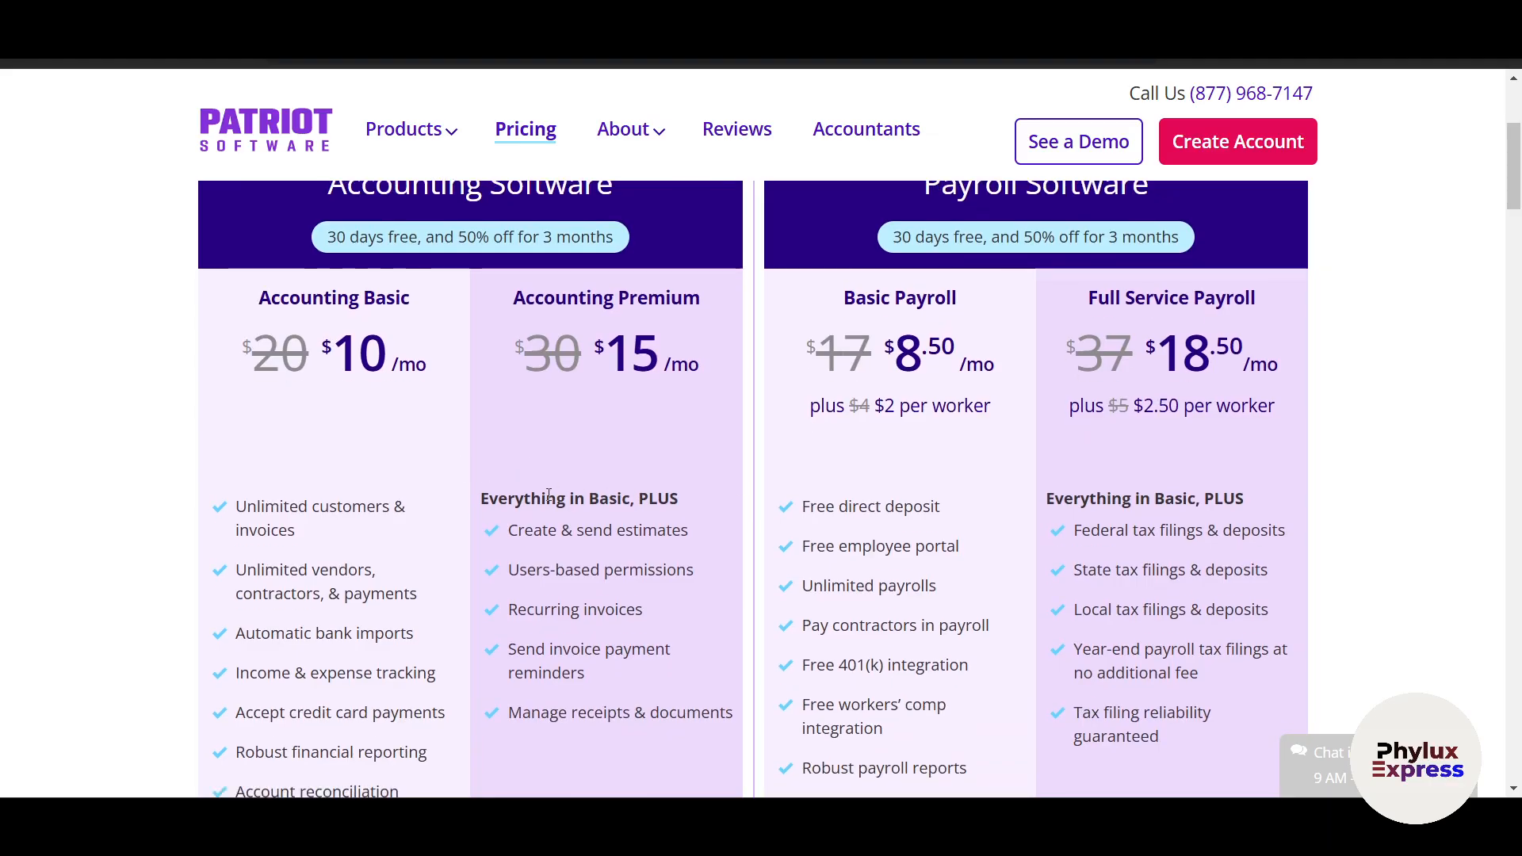
scroll(572, 572, up, 2)
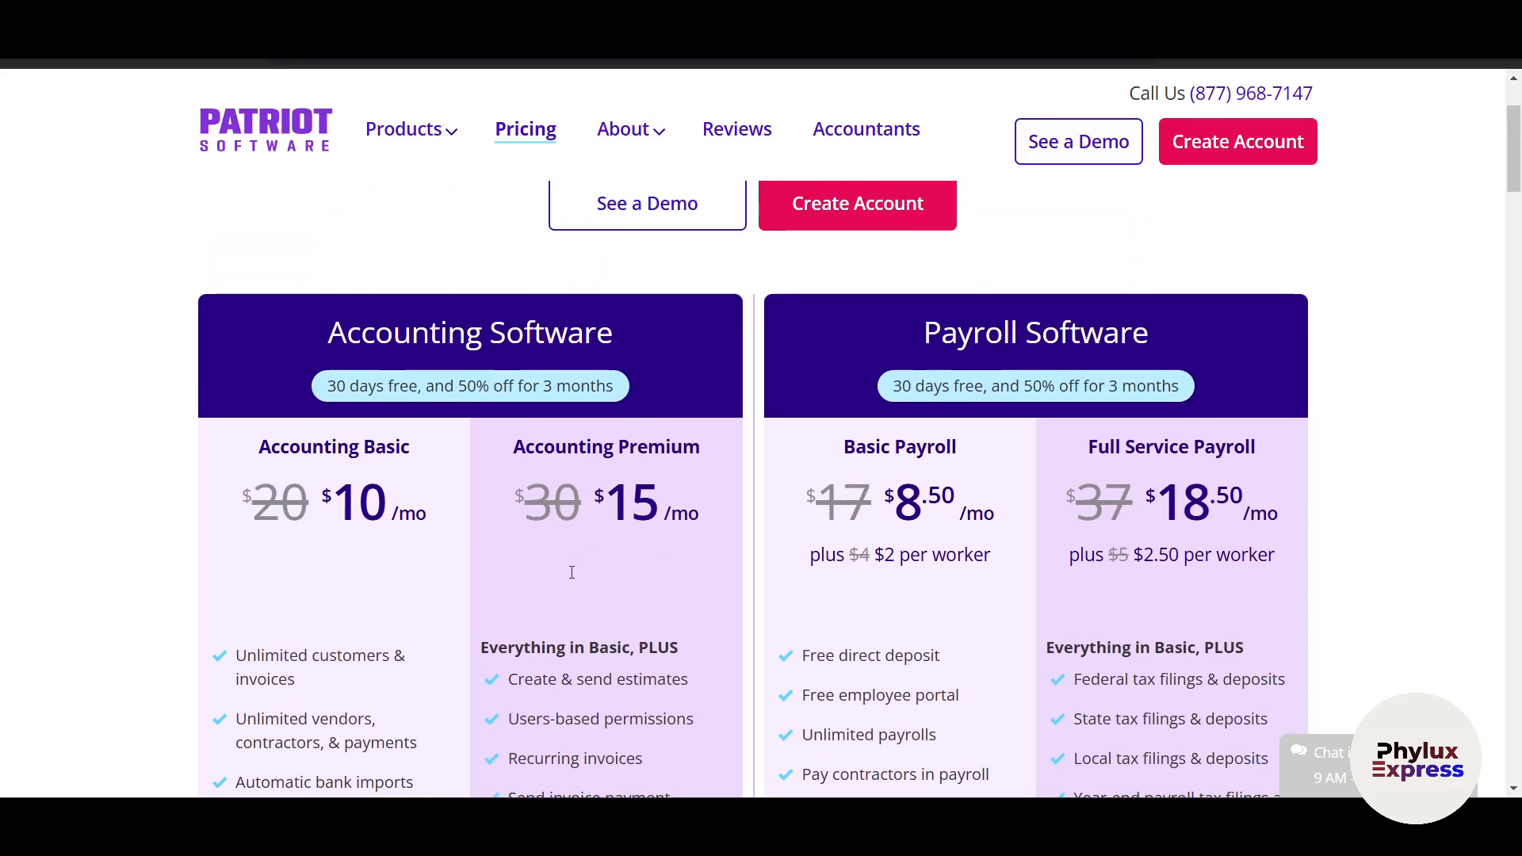
scroll(628, 640, down, 4)
scroll(627, 639, down, 3)
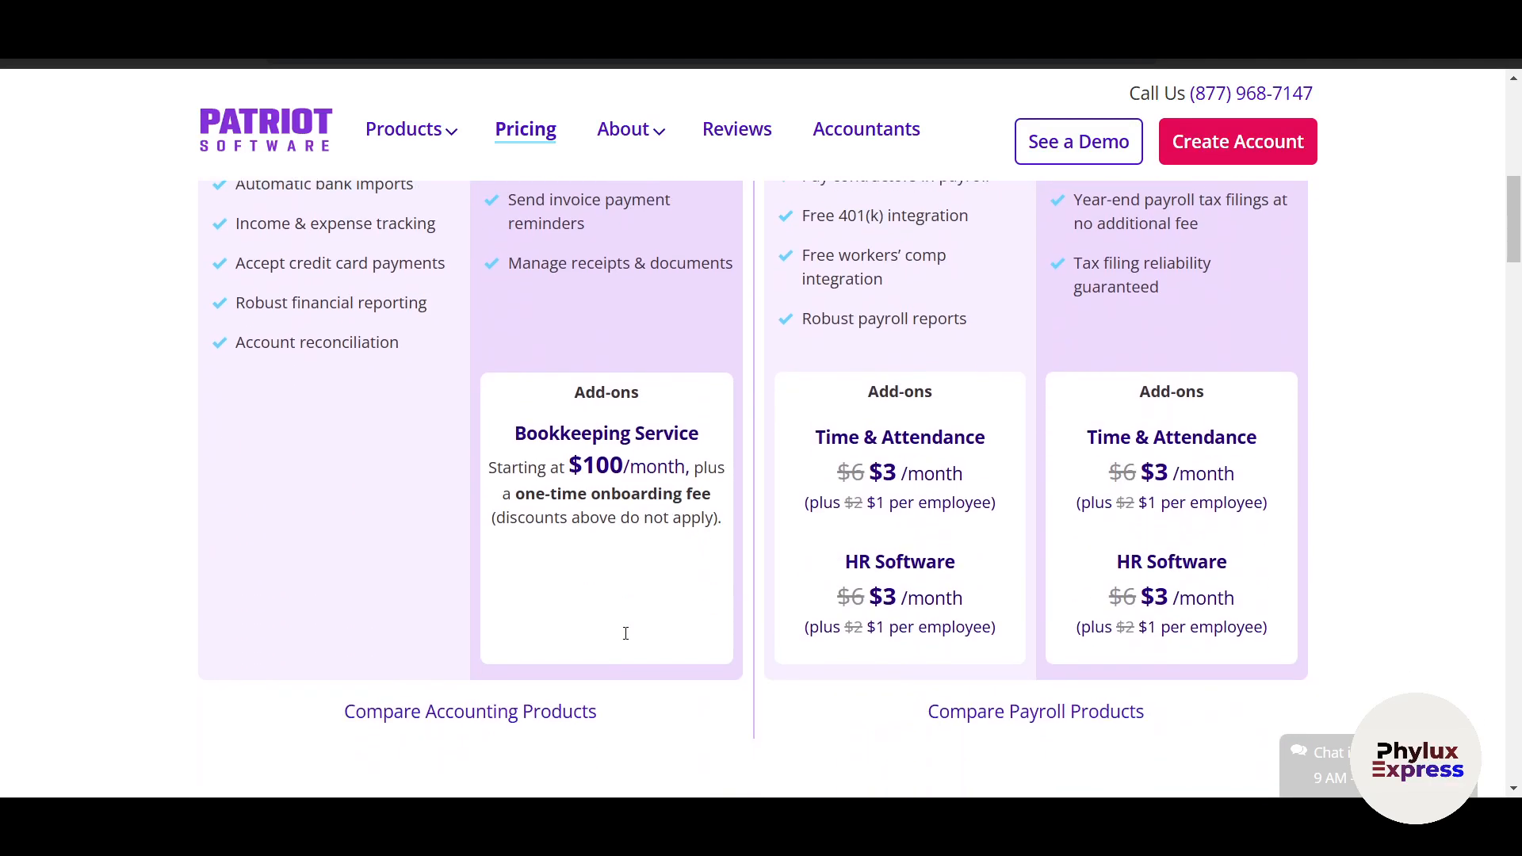
scroll(627, 639, down, 2)
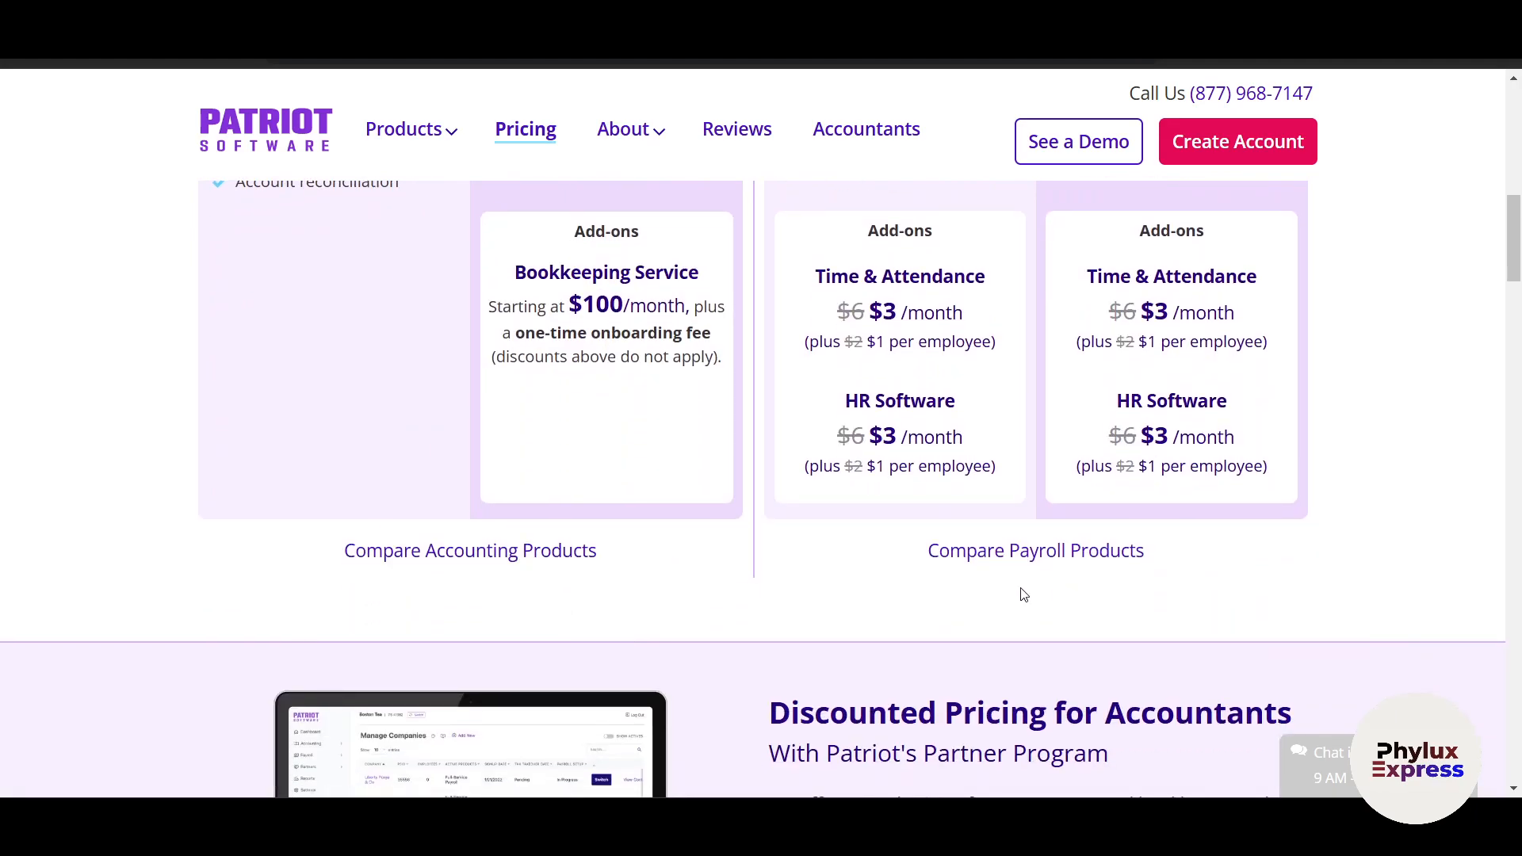
scroll(1278, 586, down, 4)
scroll(1278, 587, down, 1)
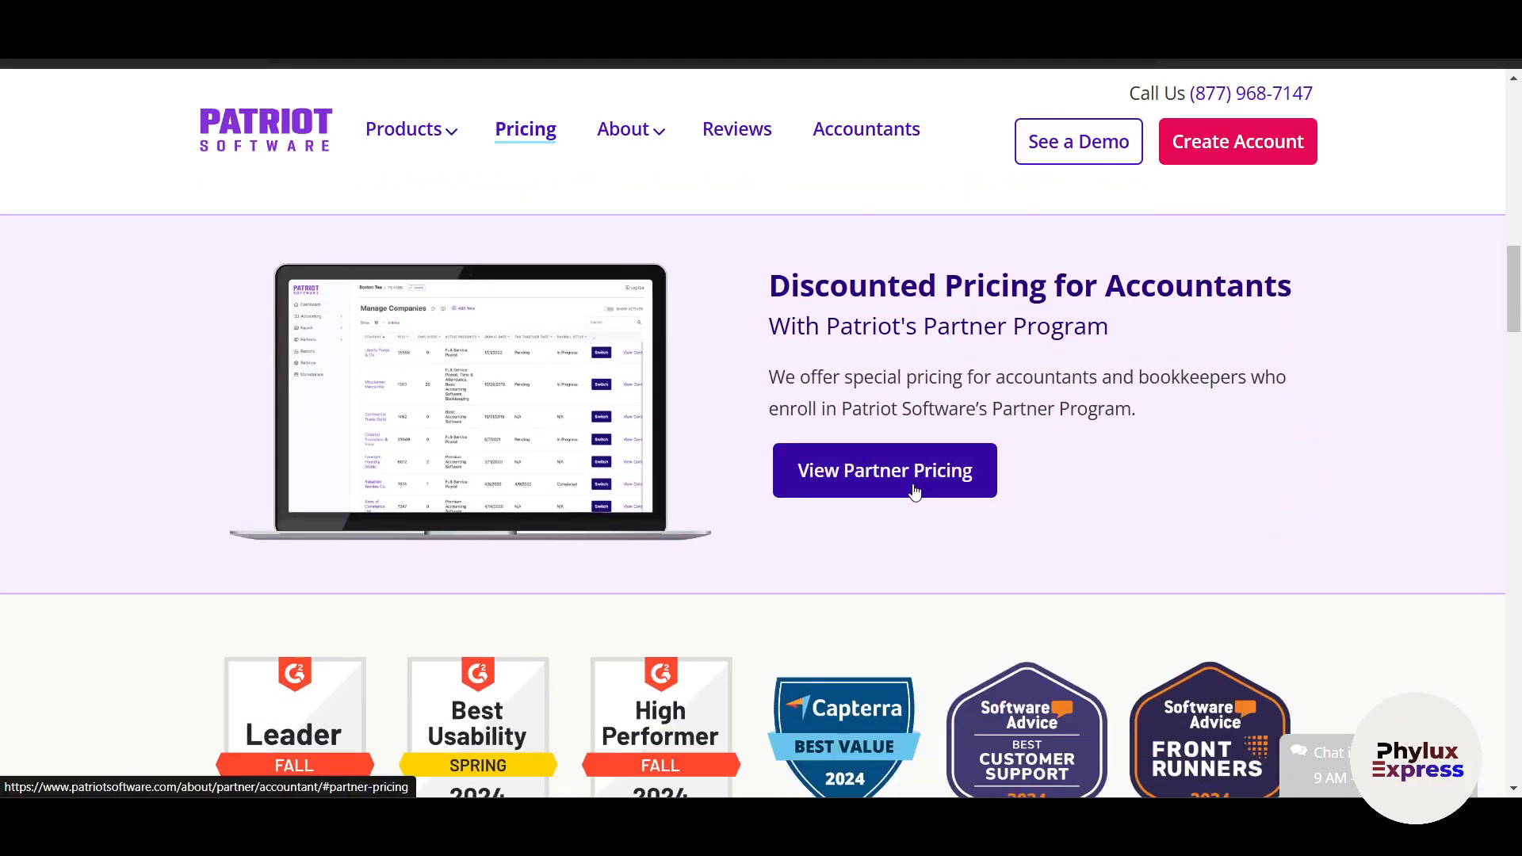
scroll(1185, 560, down, 8)
scroll(1189, 563, down, 10)
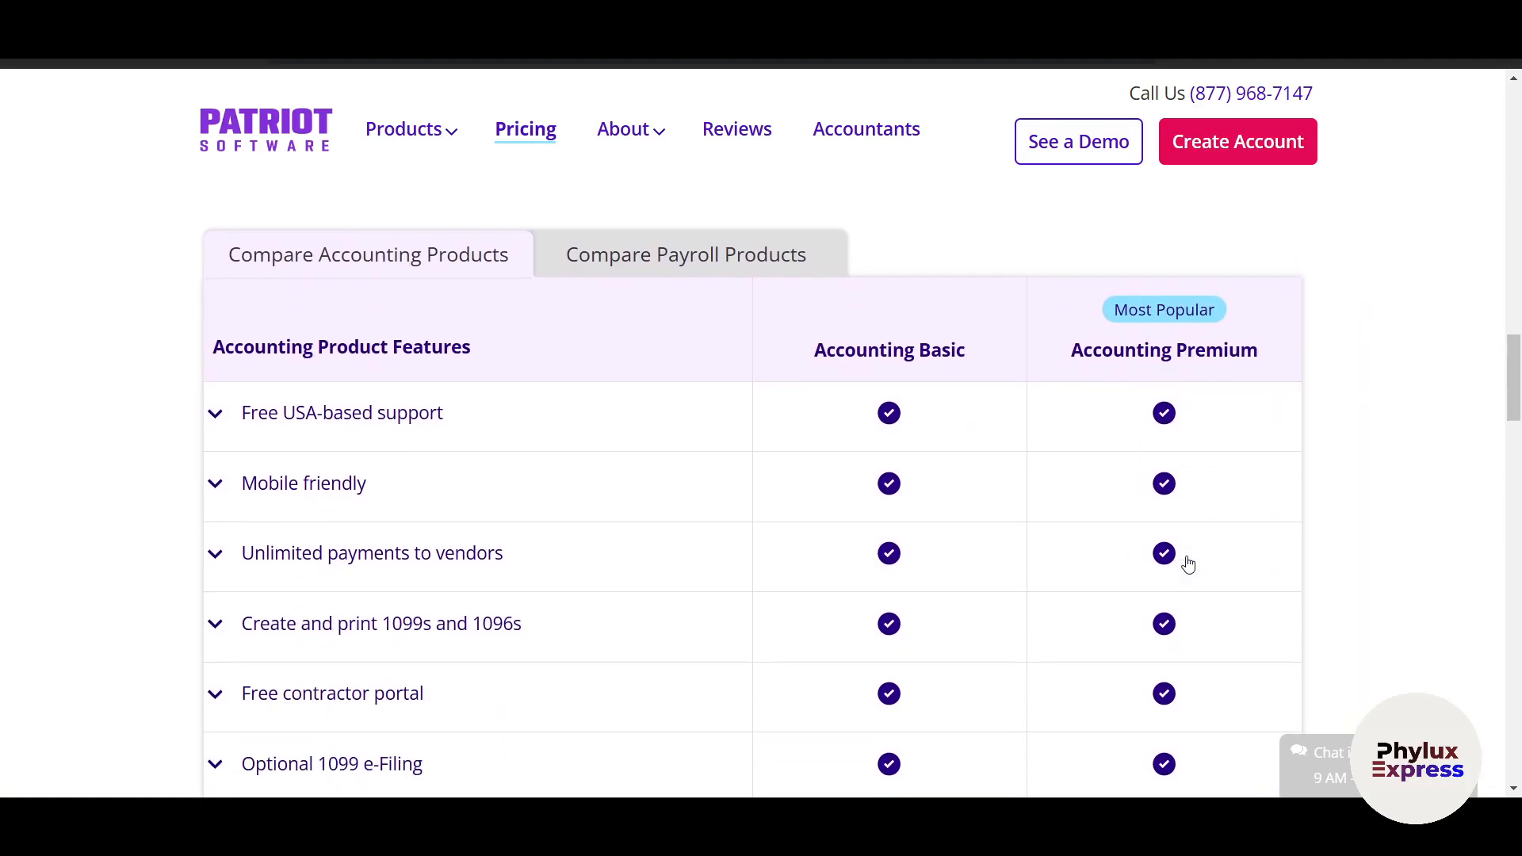
scroll(1187, 563, down, 6)
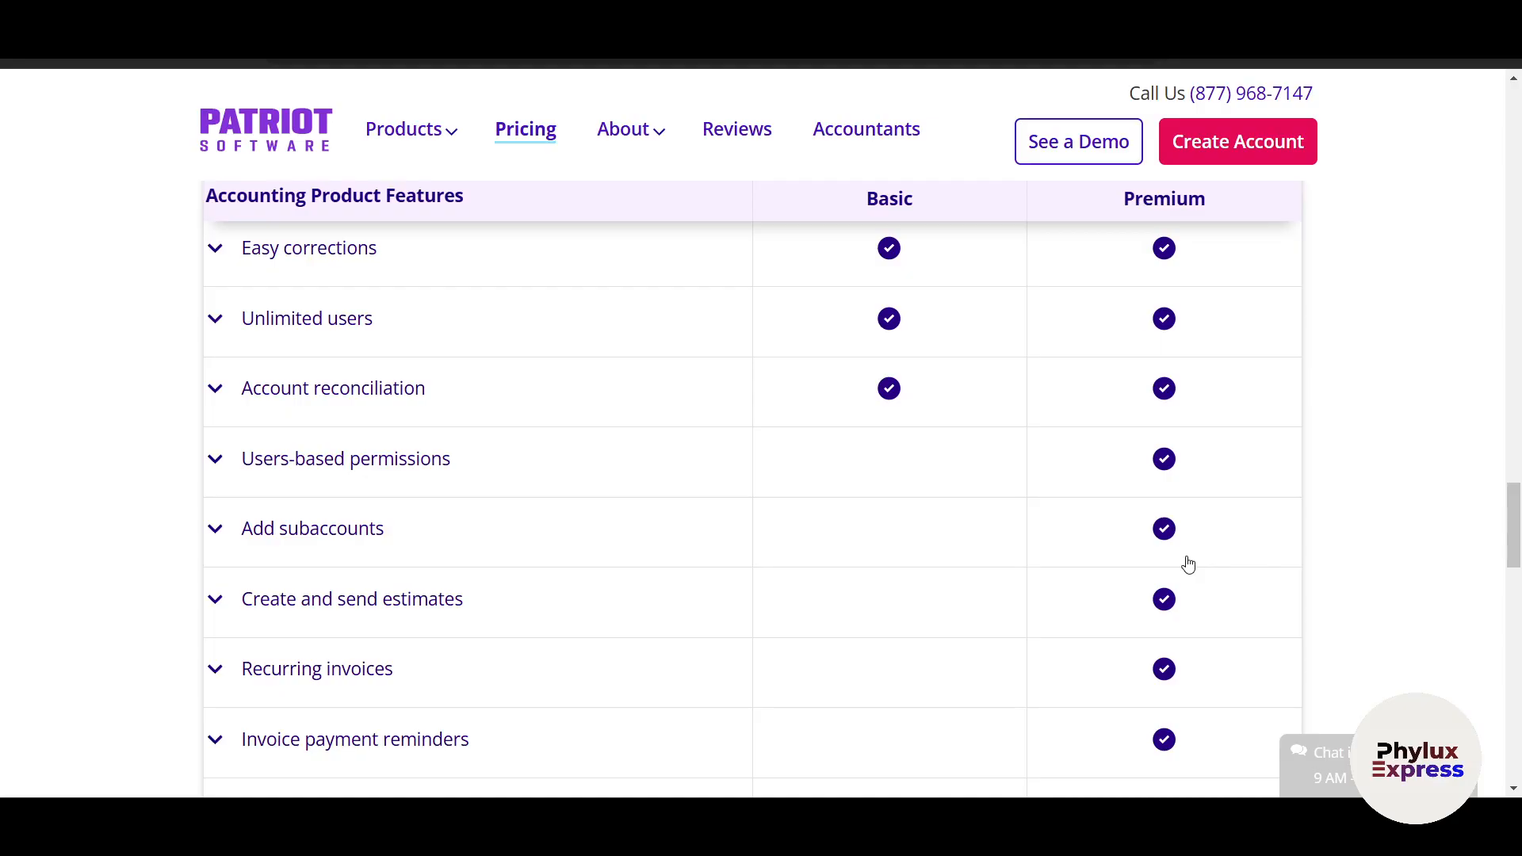
scroll(1187, 563, up, 20)
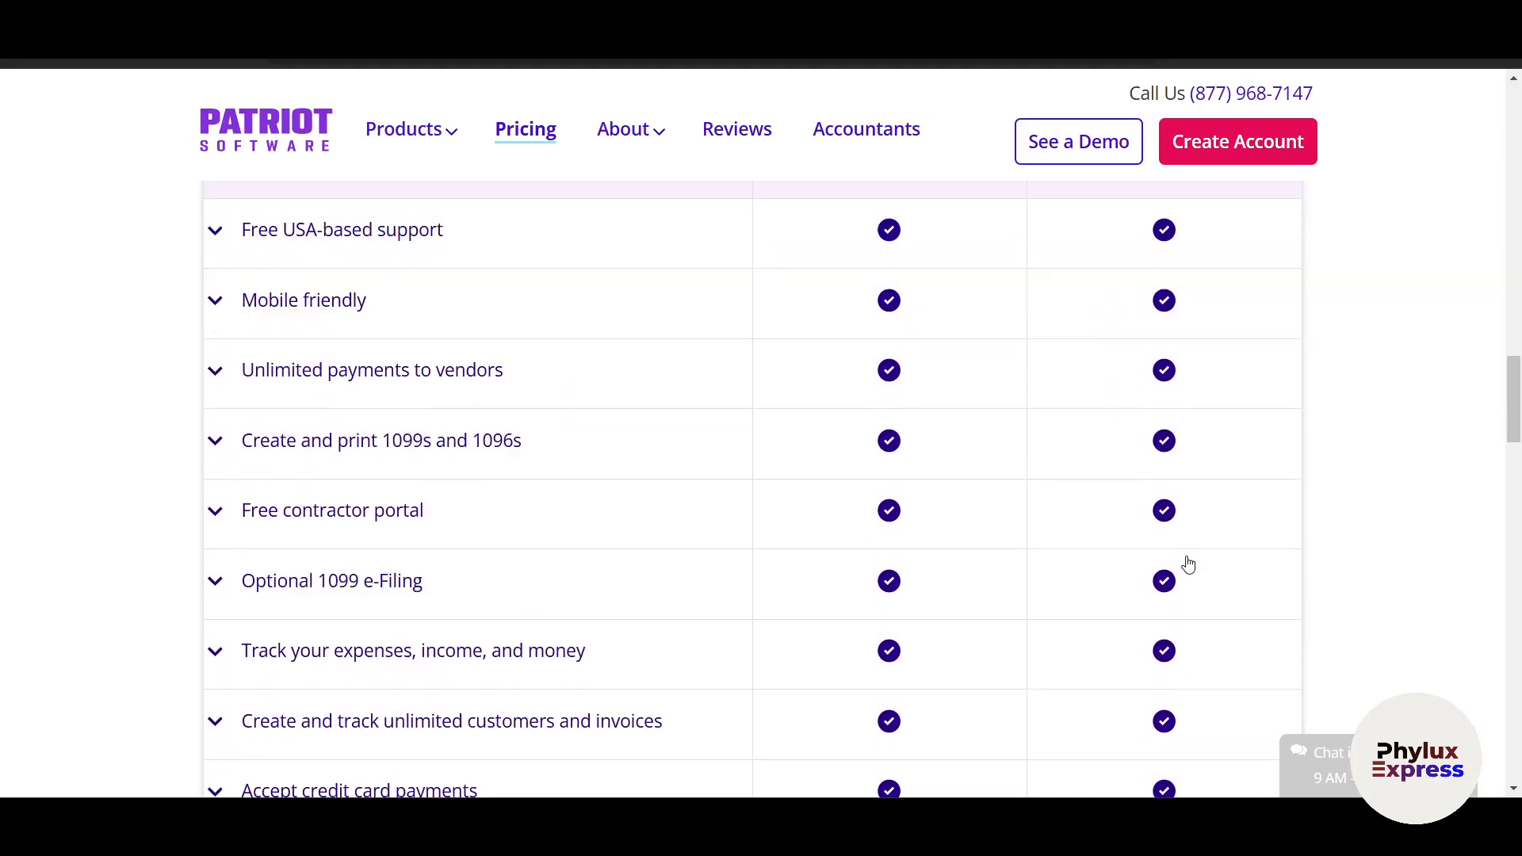
scroll(1189, 563, up, 15)
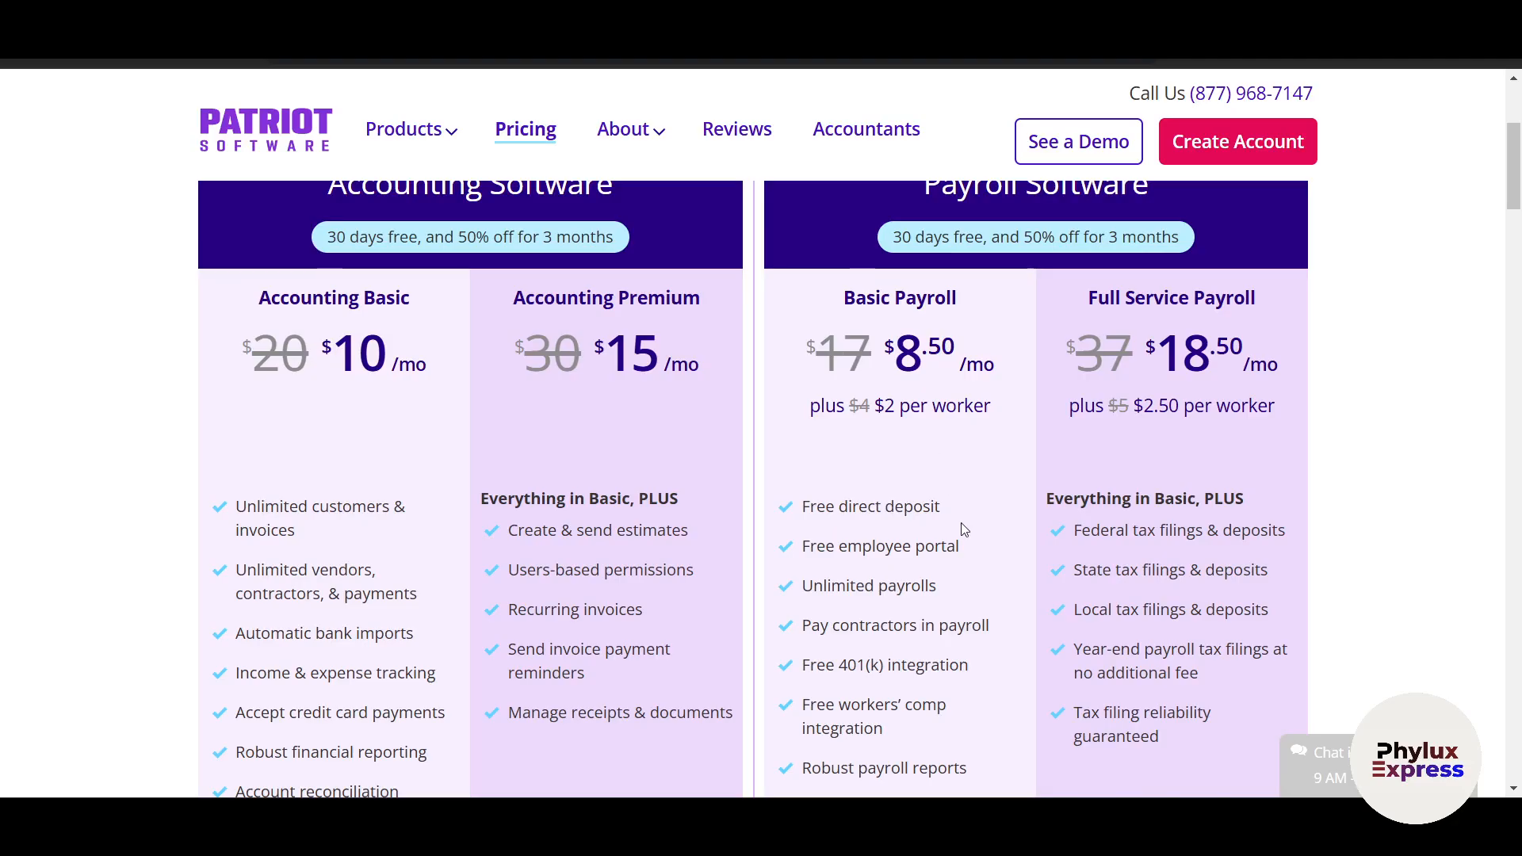
click(264, 132)
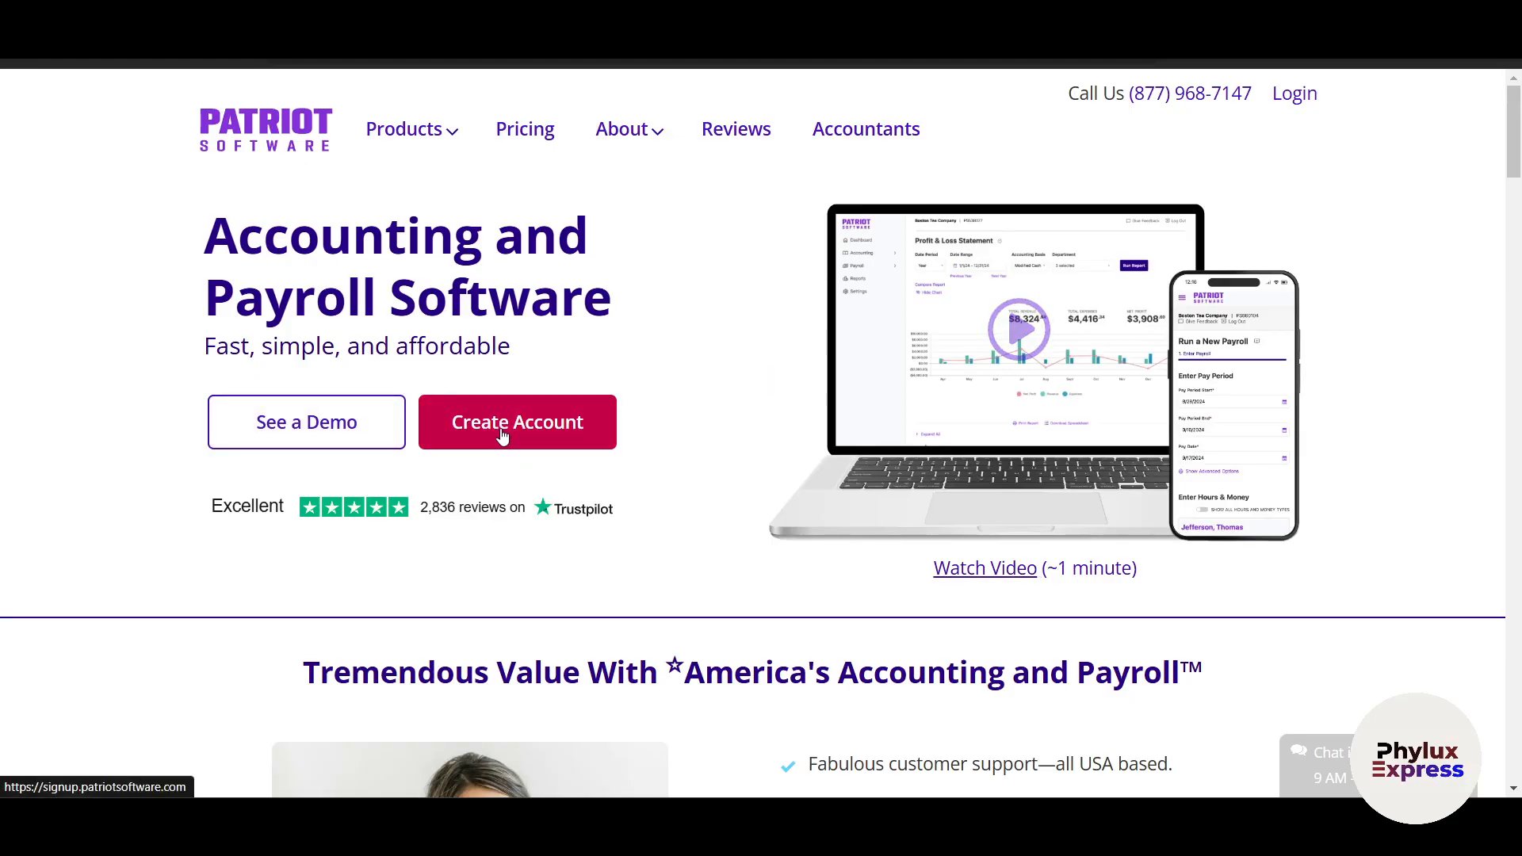
Step: Begin the free-trial sign-up form, filling the first name and revealing the promo code field
click(502, 435)
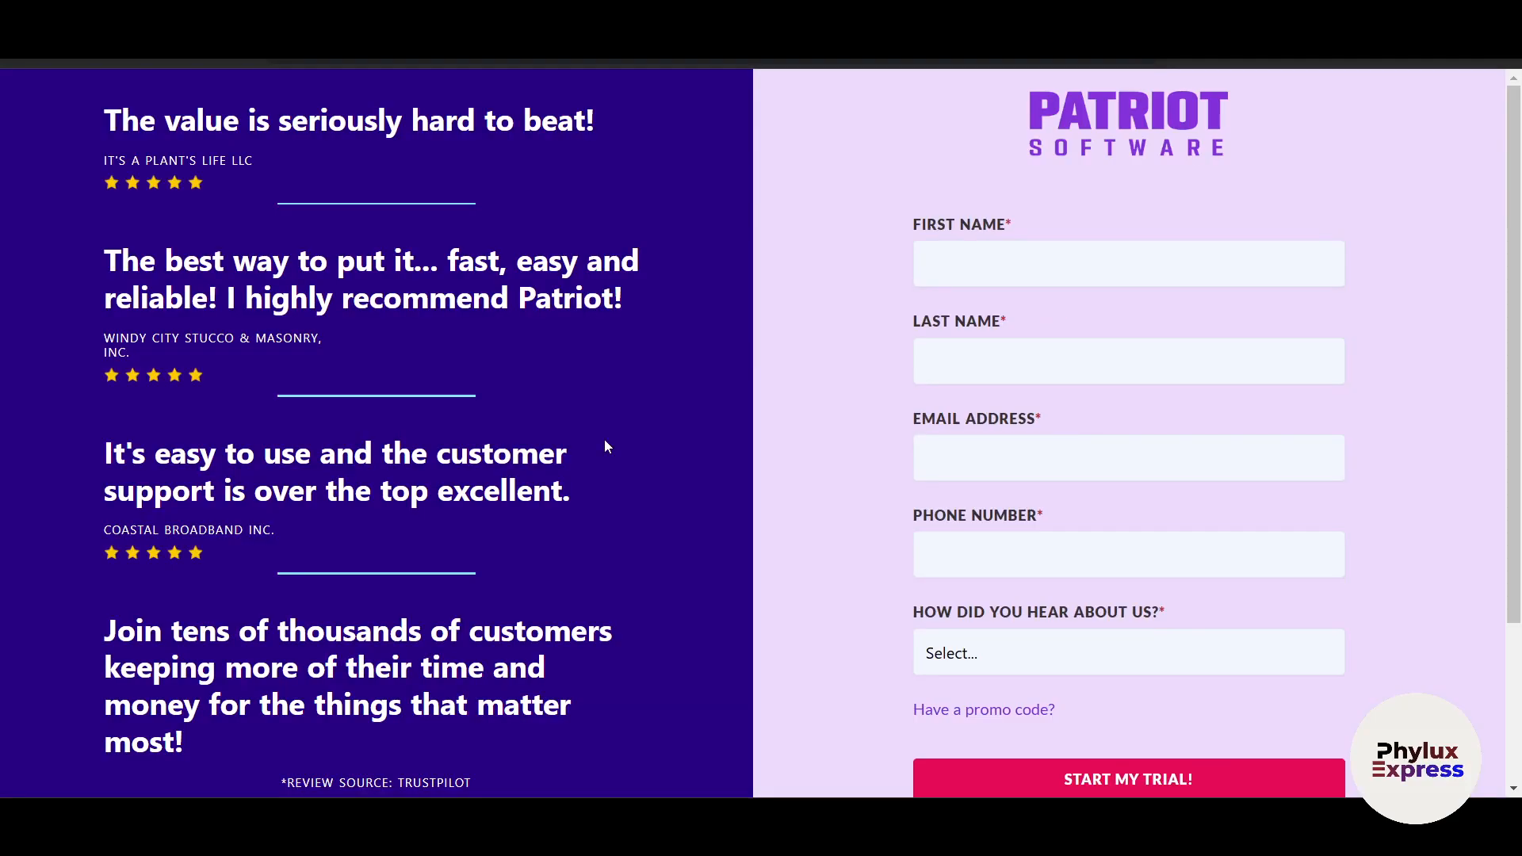
click(983, 256)
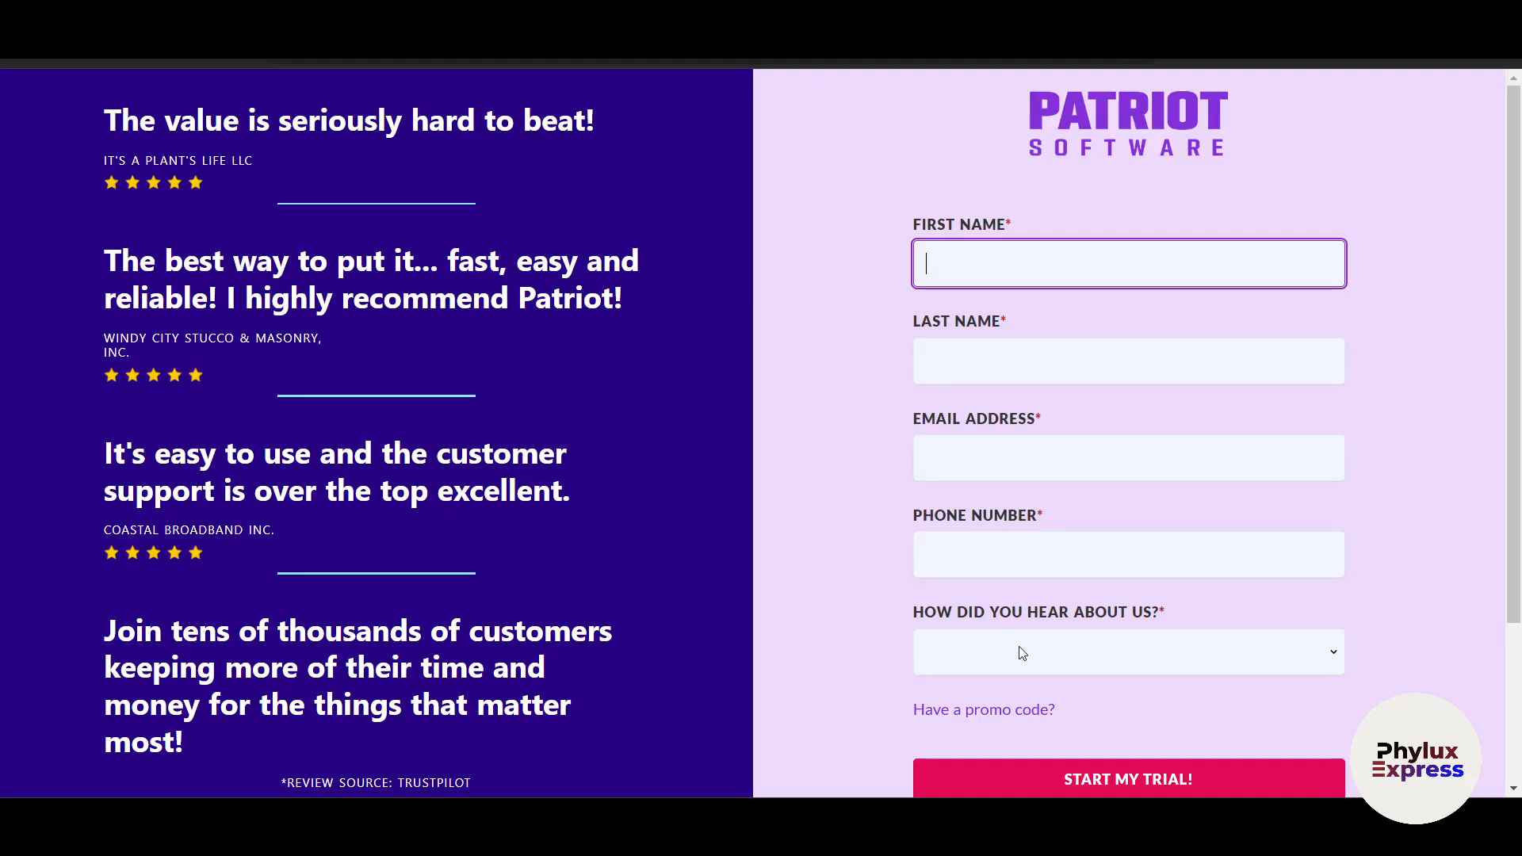
scroll(1023, 652, down, 1)
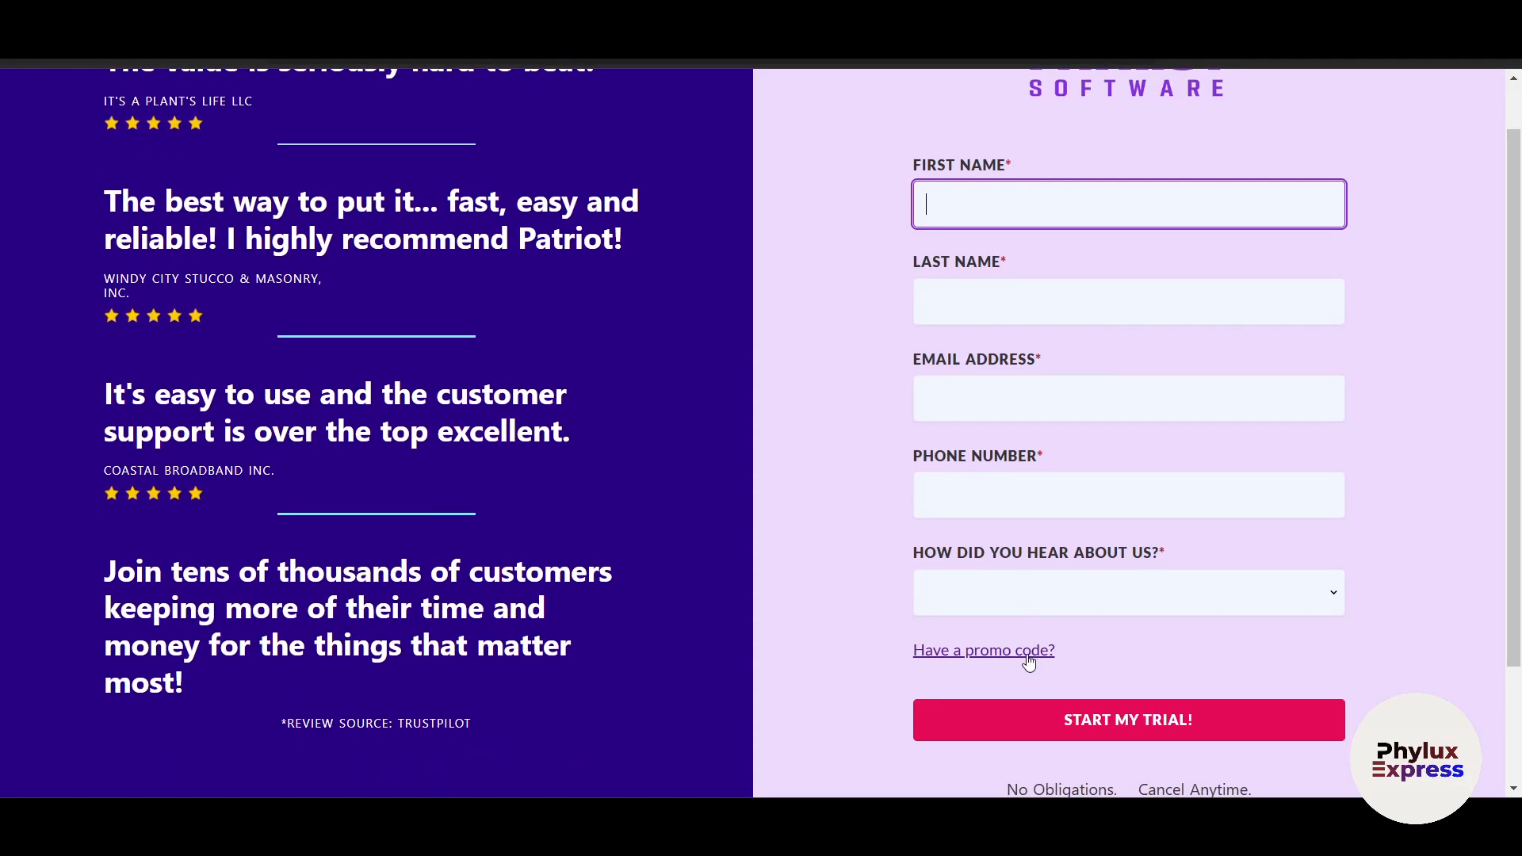
click(1023, 650)
scroll(1122, 650, down, 1)
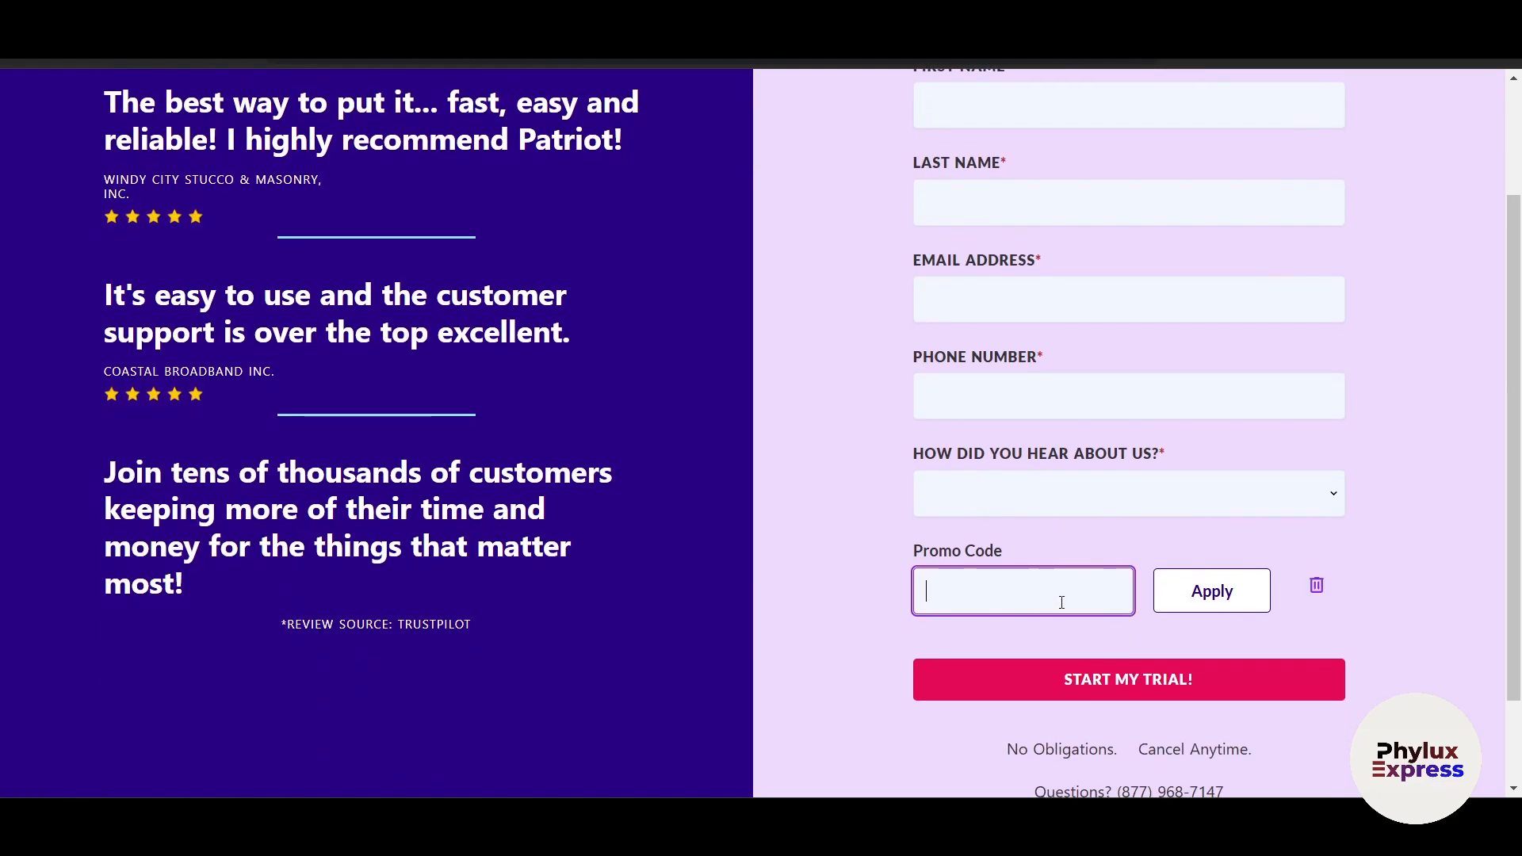
scroll(826, 620, down, 1)
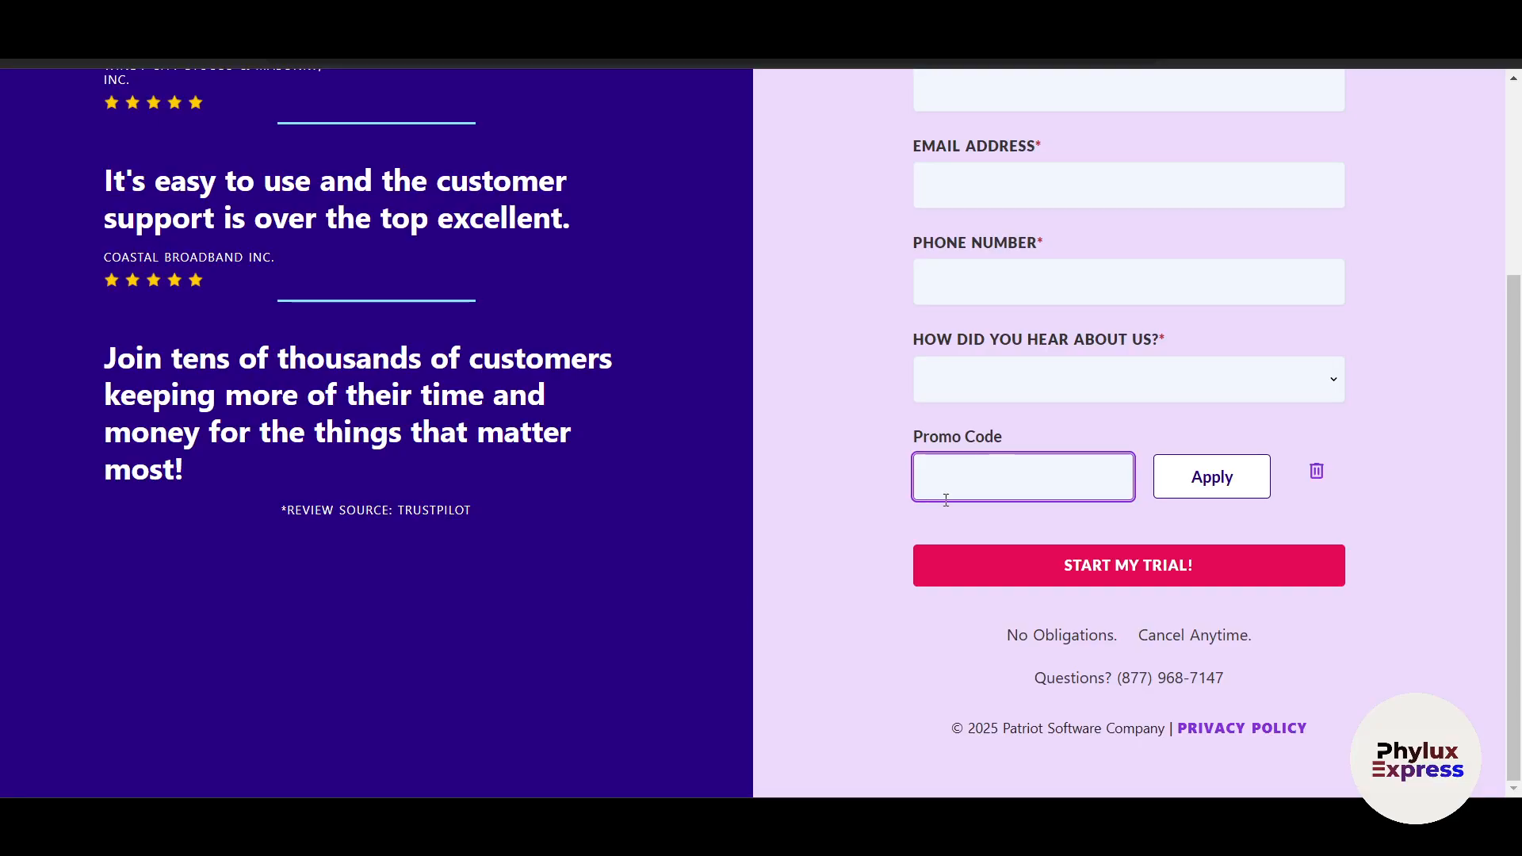
scroll(1112, 397, up, 3)
scroll(1100, 259, down, 3)
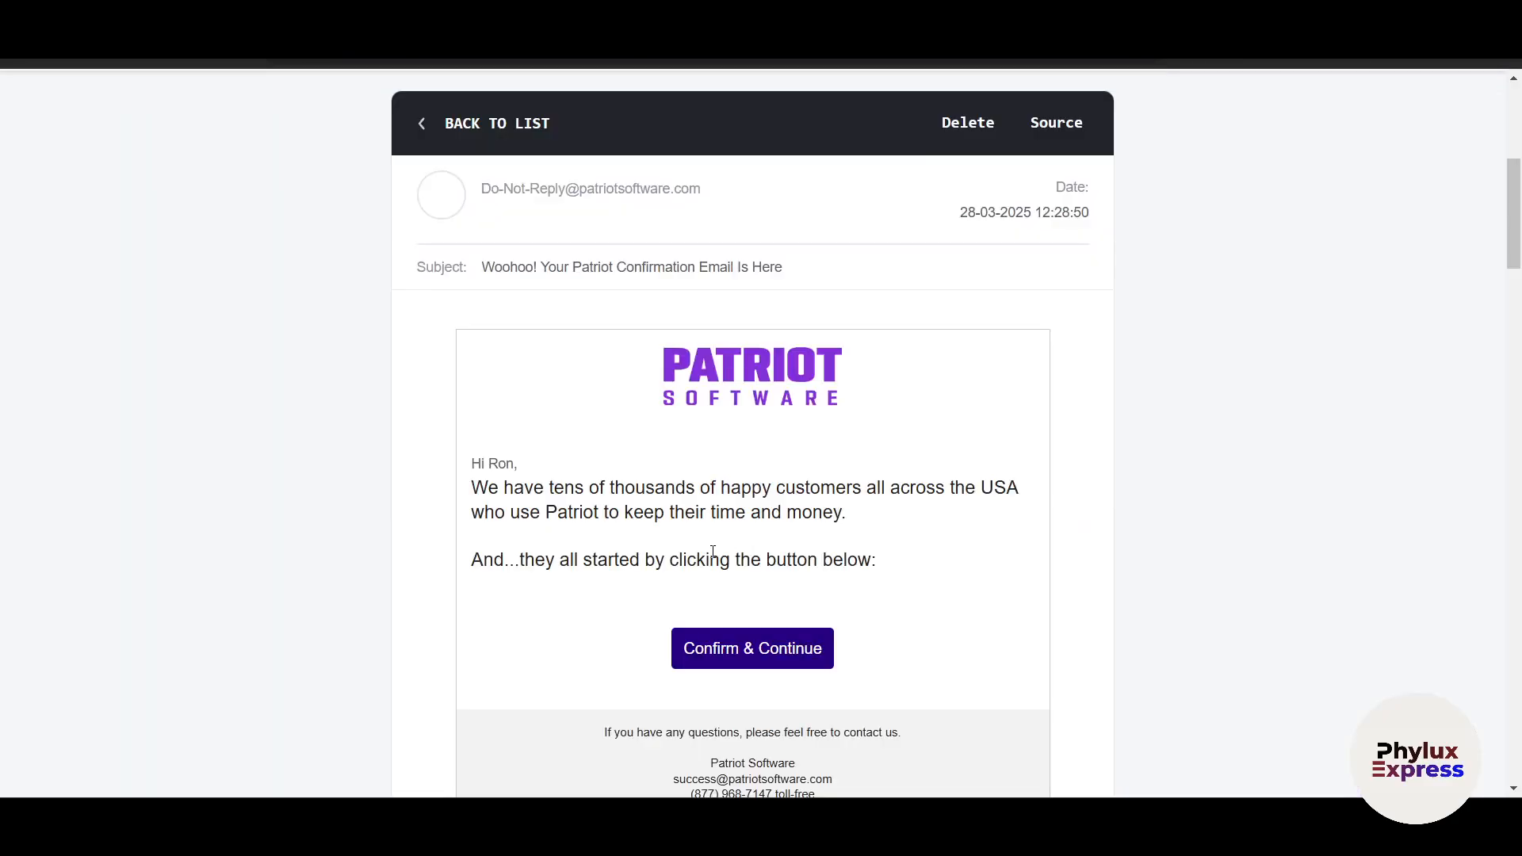
scroll(725, 590, down, 2)
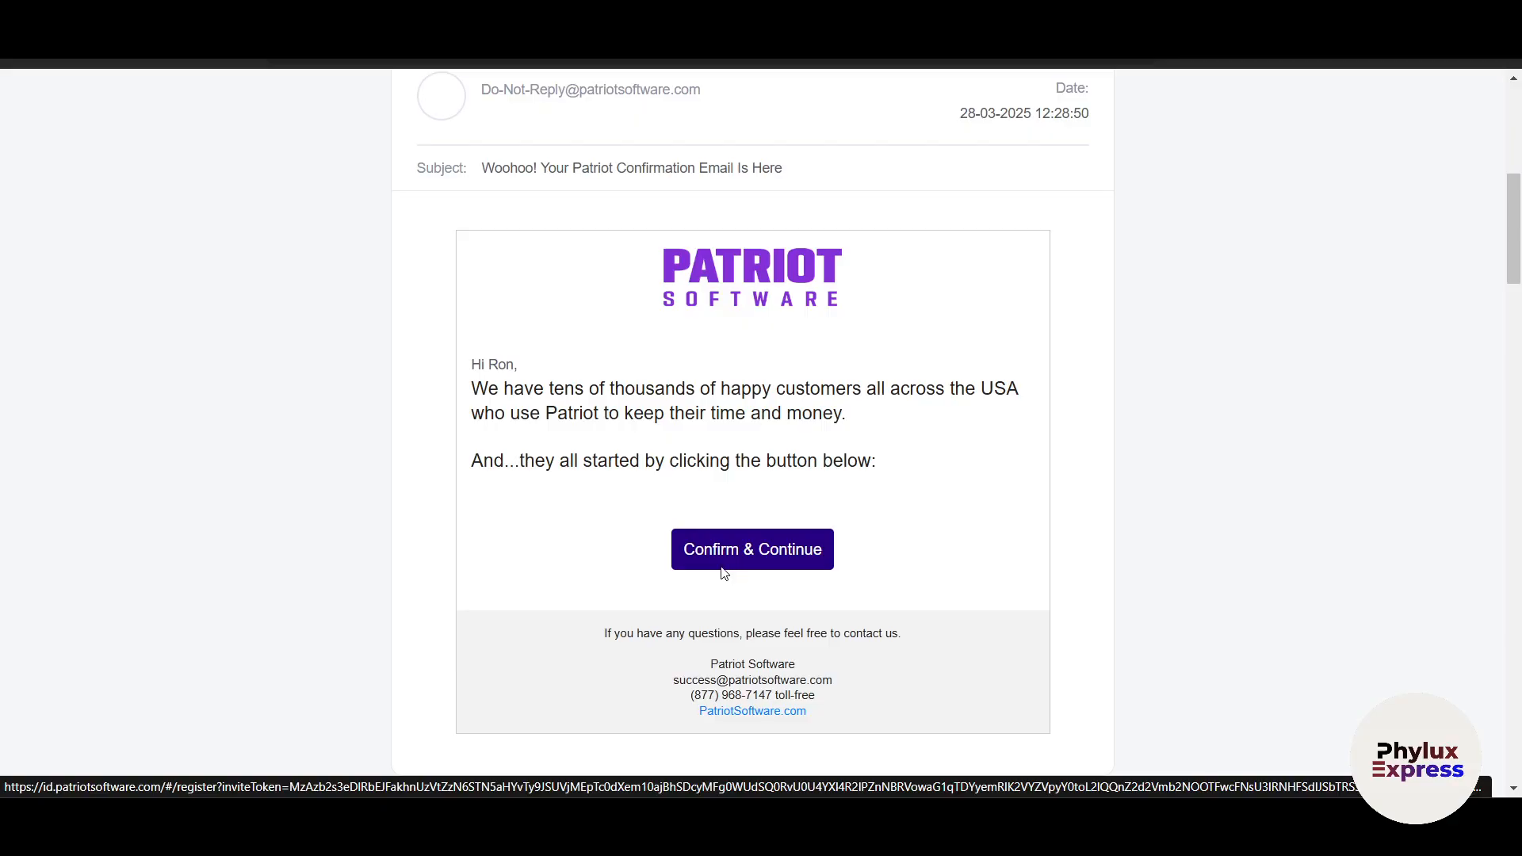
Step: Confirm the email, choose to create a new login, and enter a username
click(802, 560)
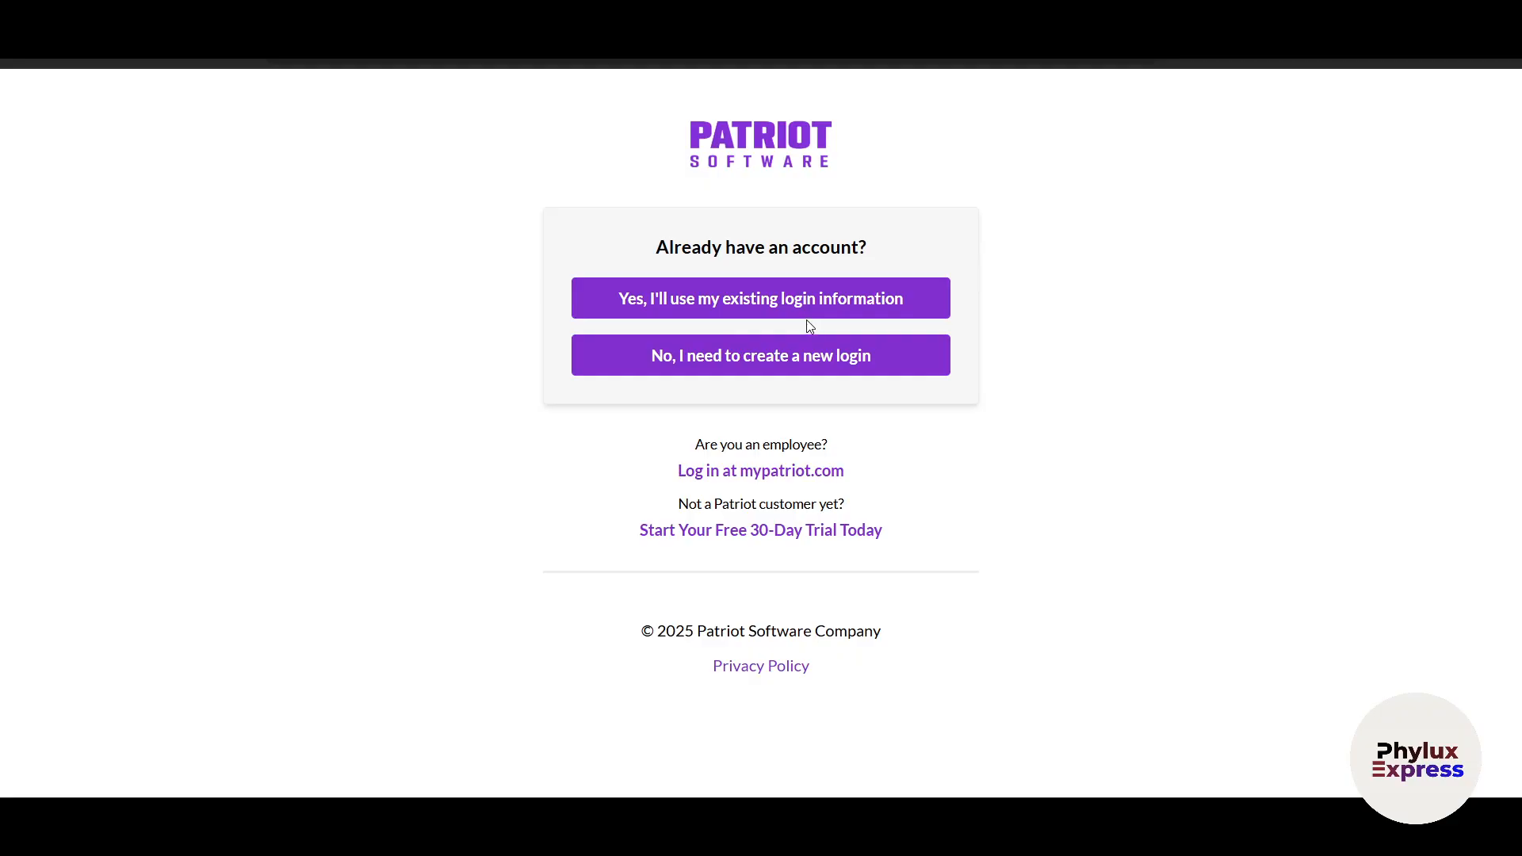
click(817, 374)
scroll(836, 439, down, 2)
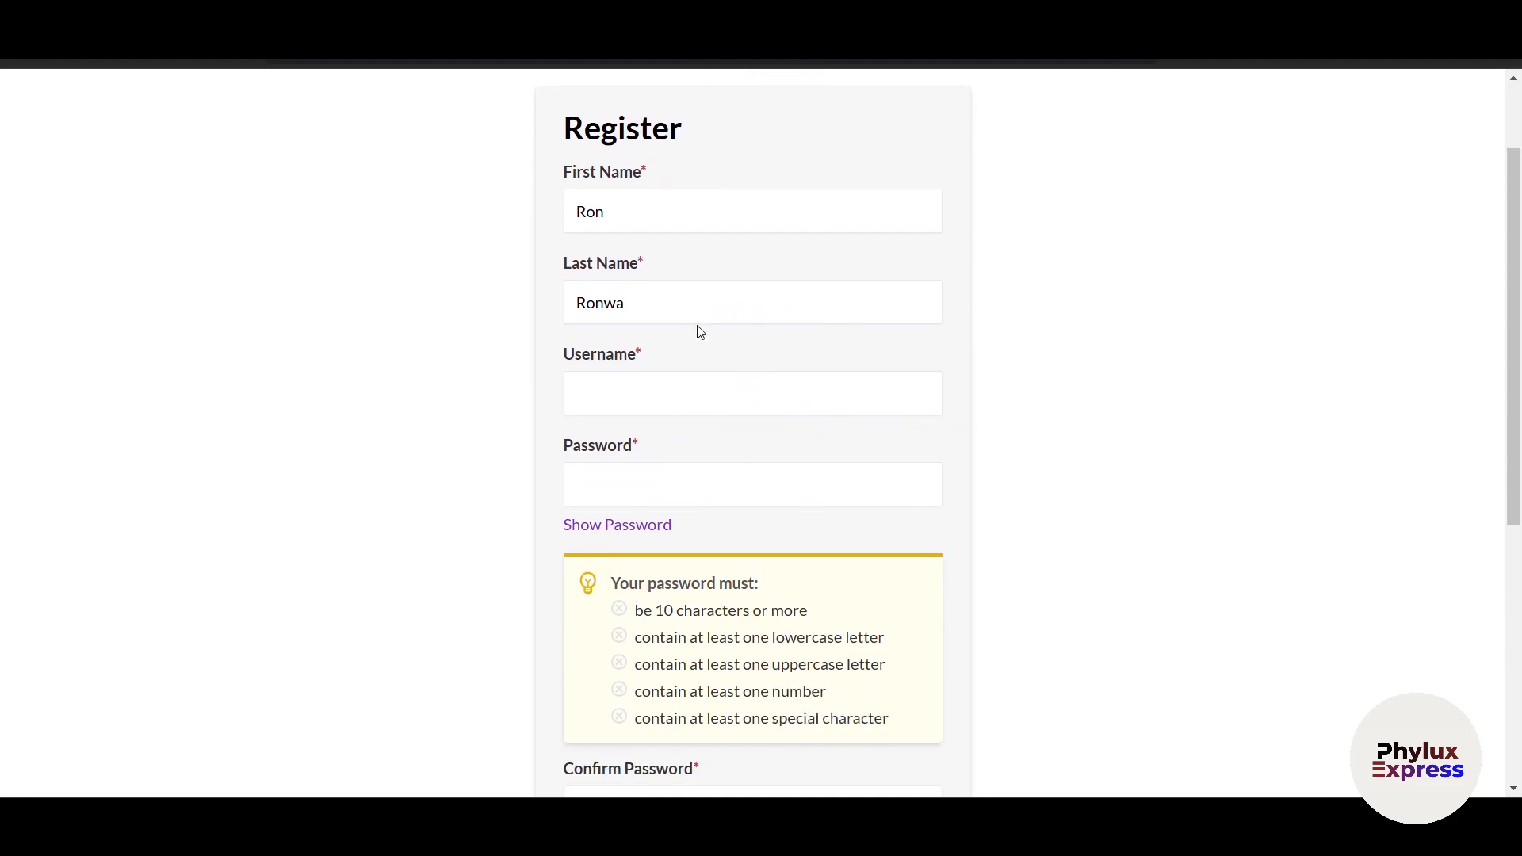
click(651, 395)
text(ron)
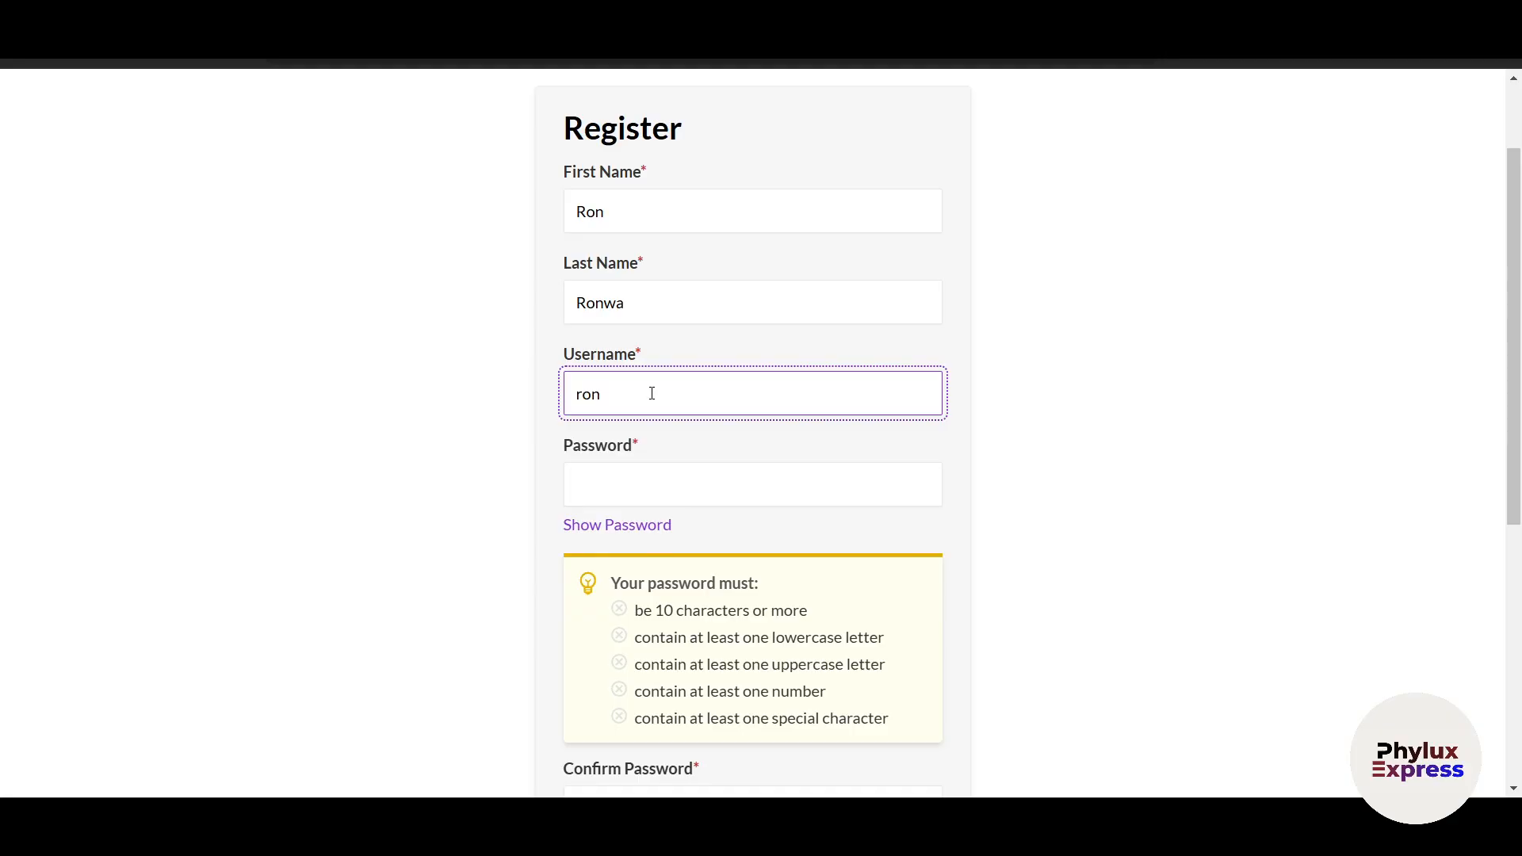
text(007)
Step: Enter and confirm the account password, then submit Register & Login
click(639, 502)
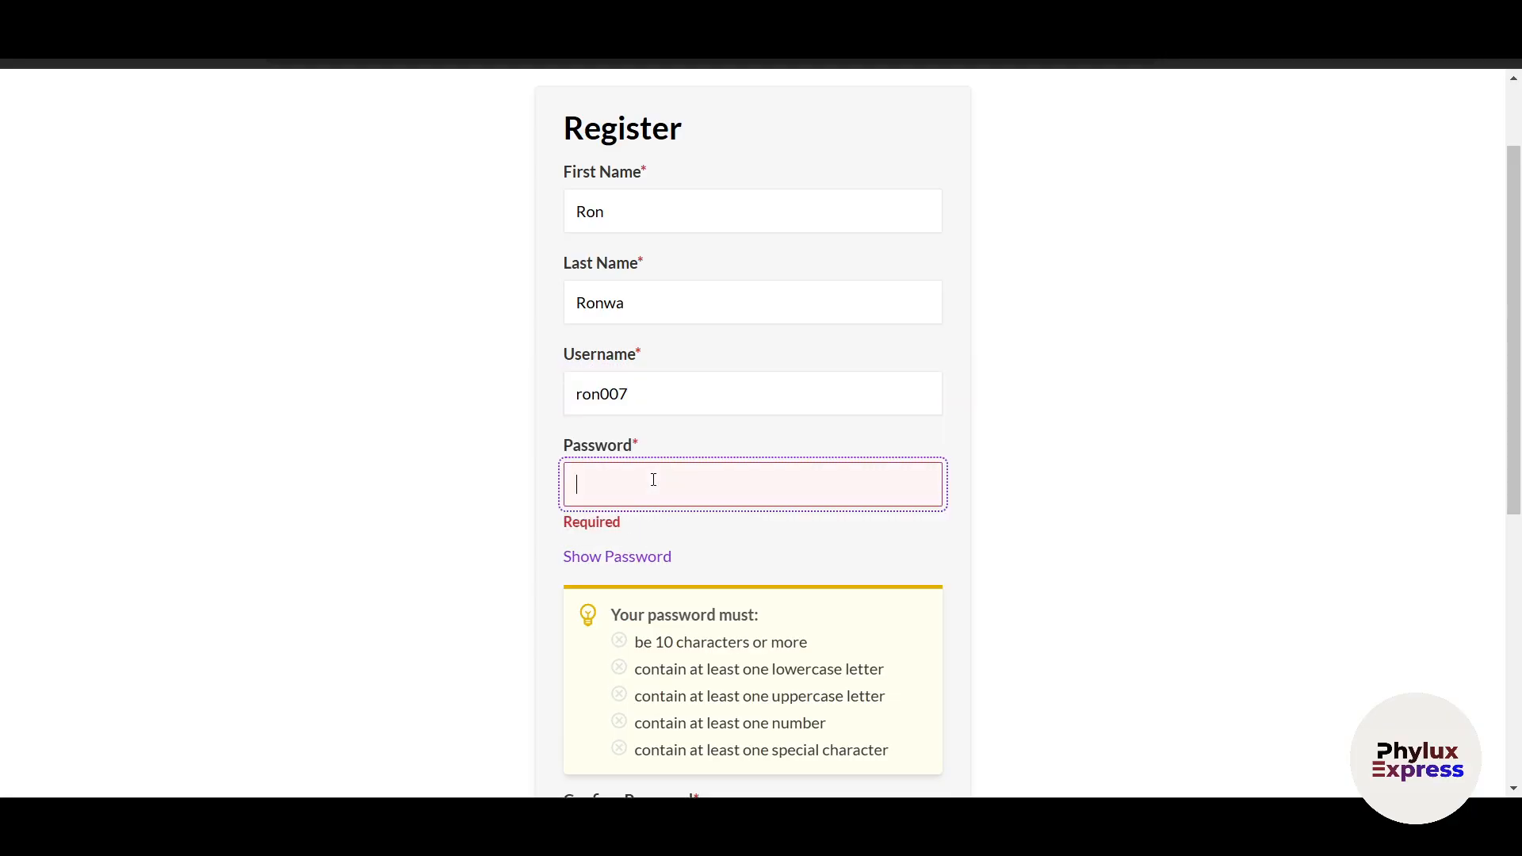
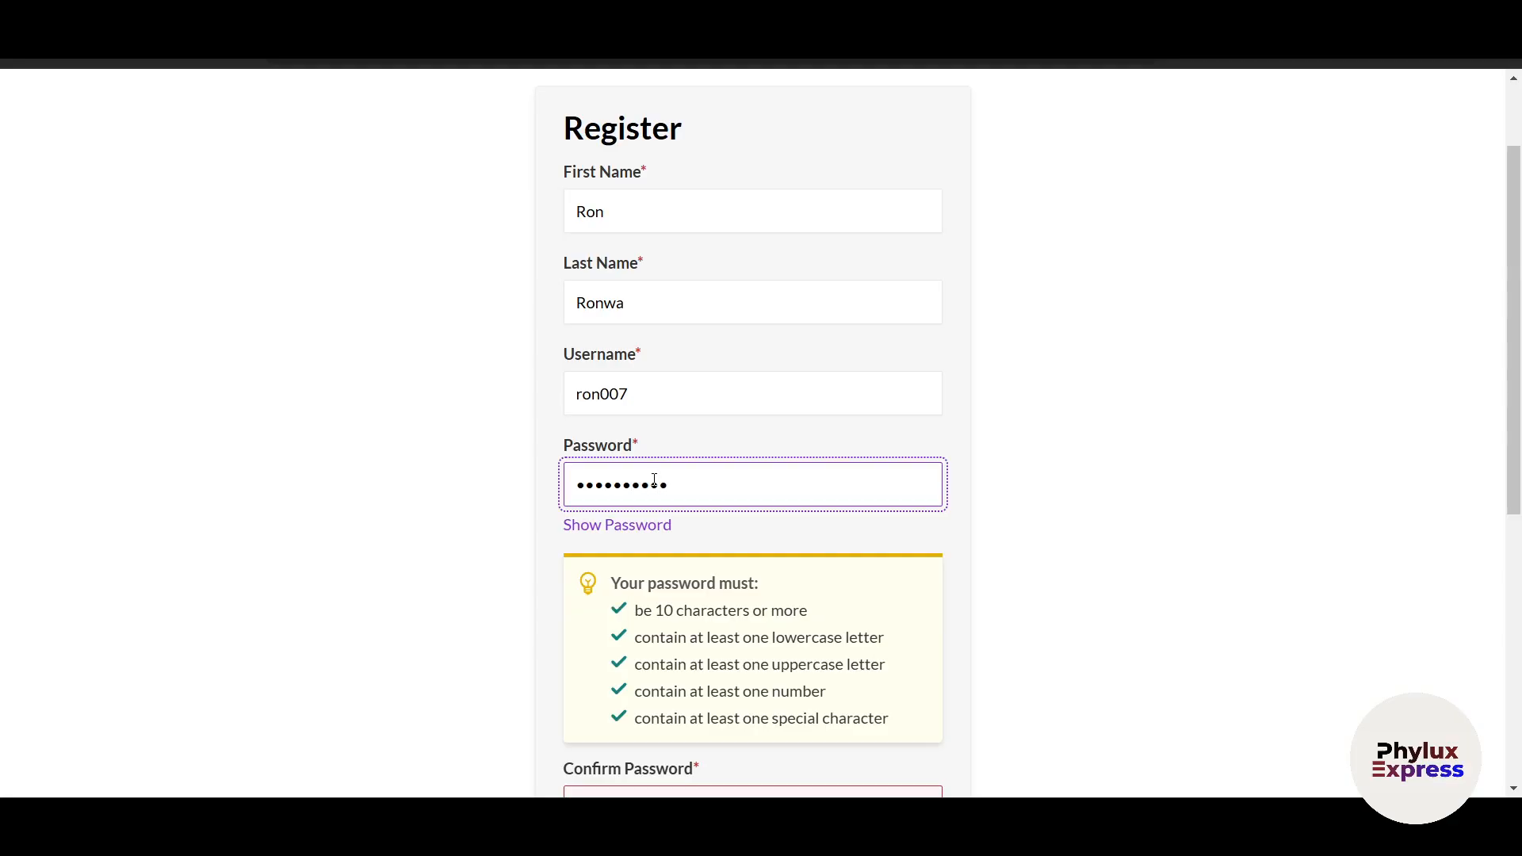
scroll(650, 485, down, 3)
click(656, 587)
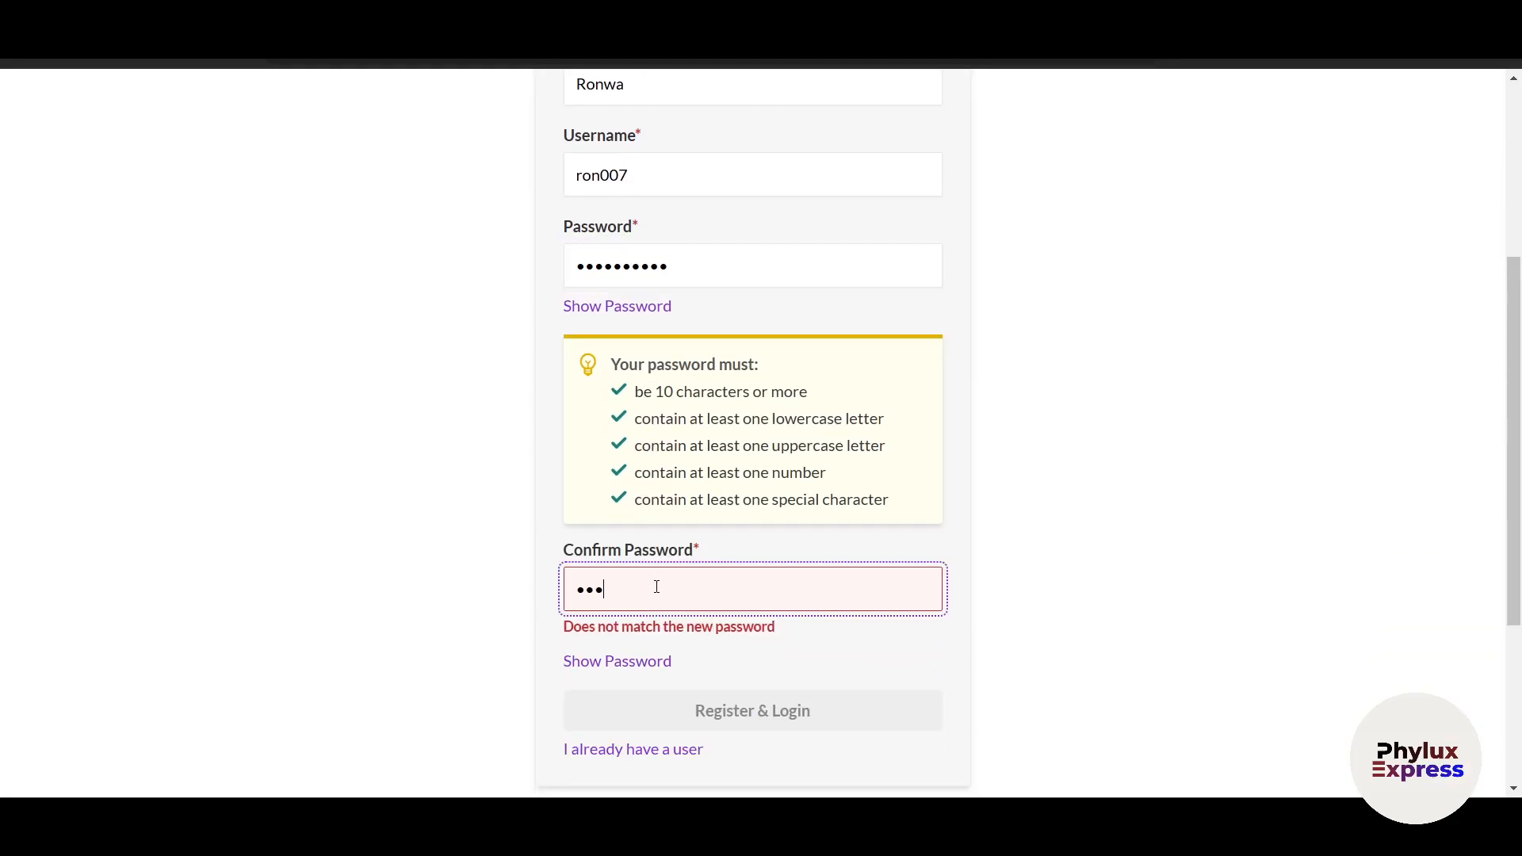
scroll(662, 599, down, 1)
click(689, 648)
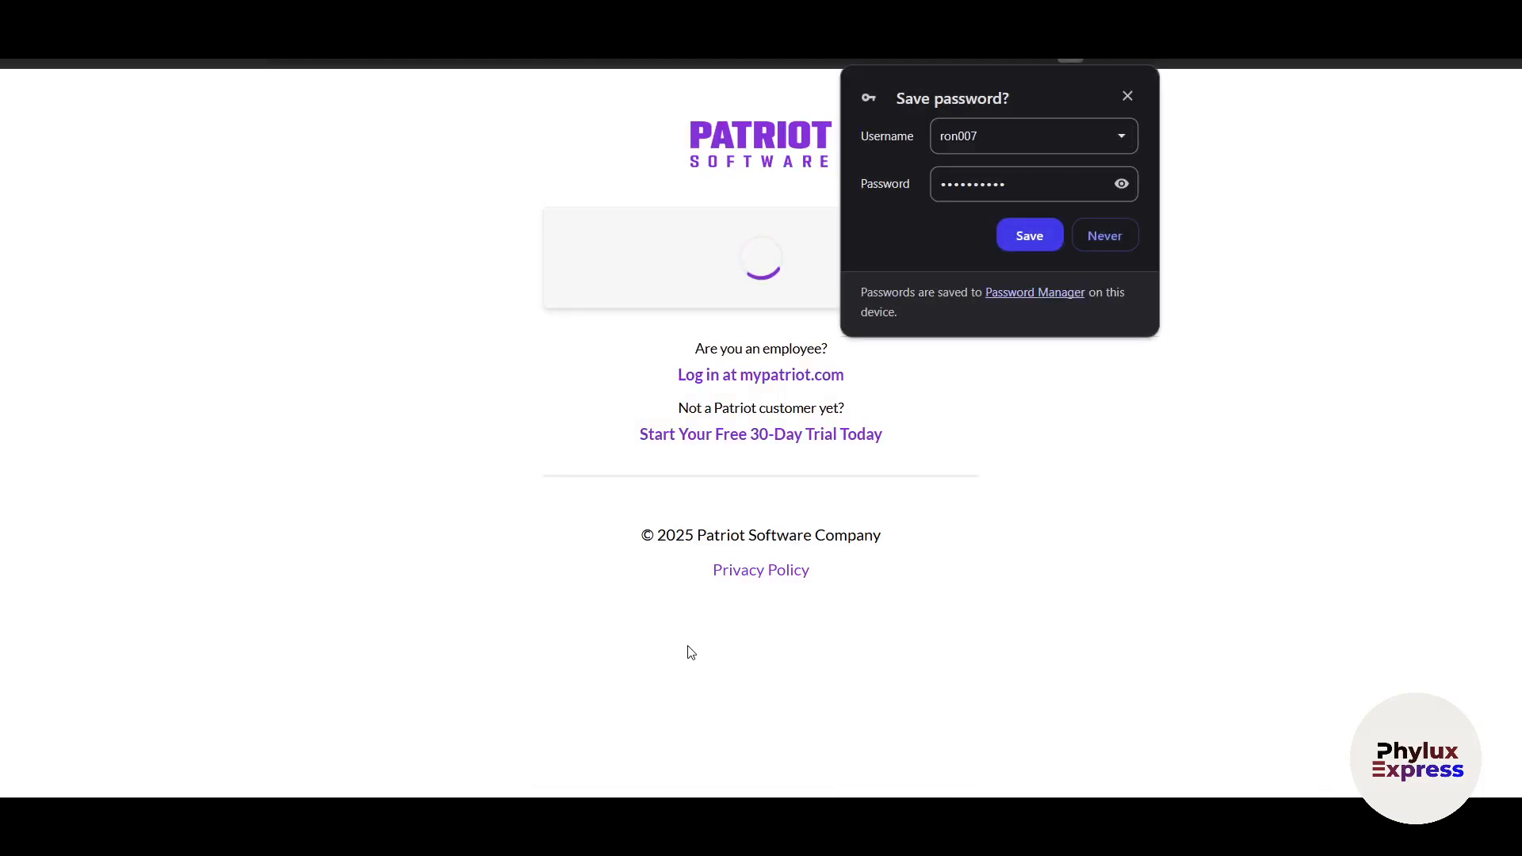
Step: Save the login in the browser and send an Email MFA code to the pasted address
click(1034, 235)
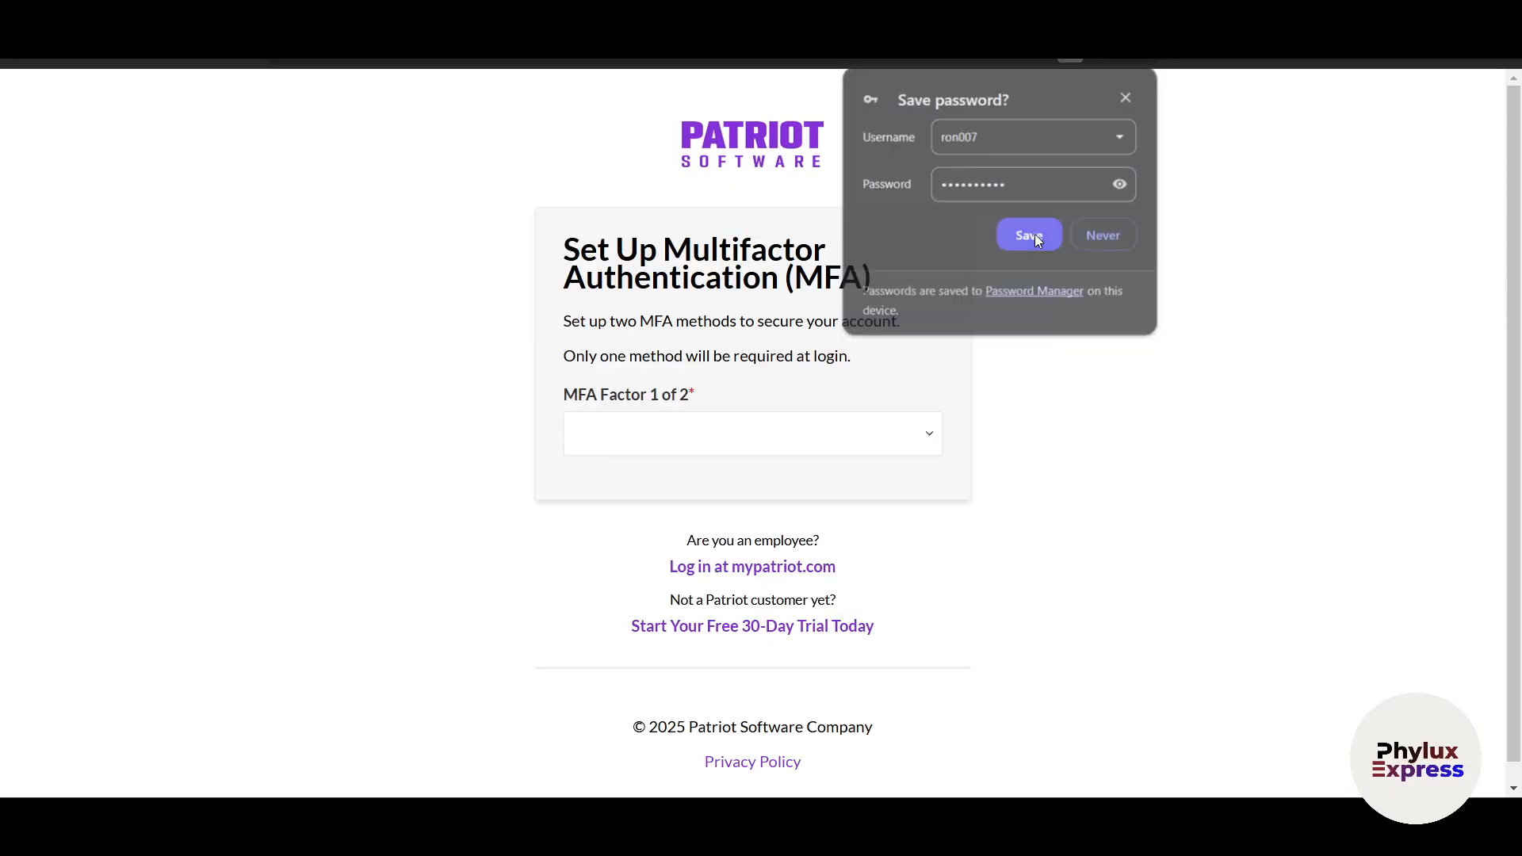
click(760, 451)
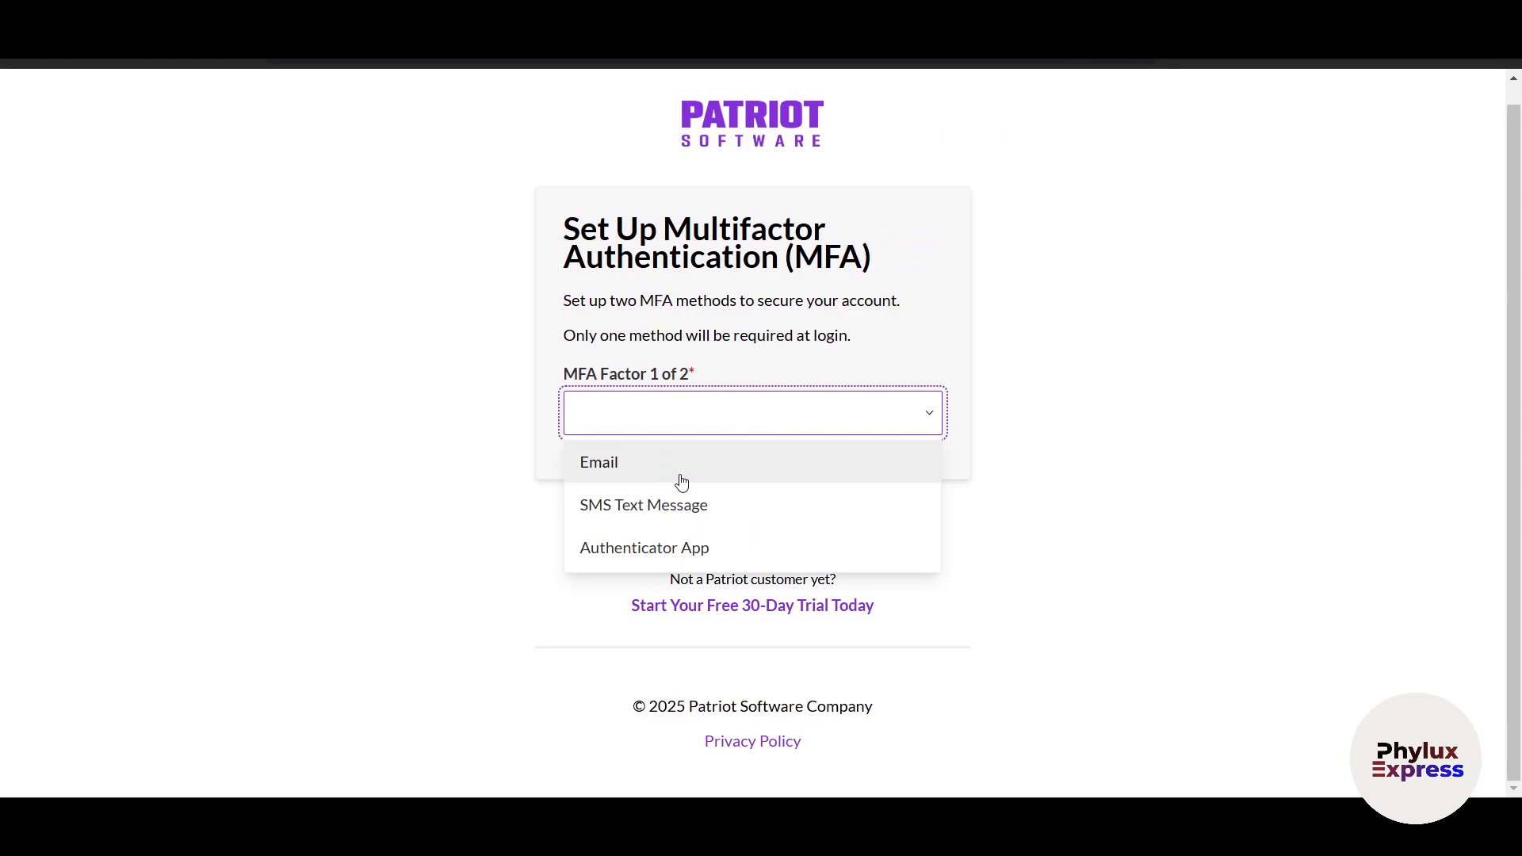
click(681, 483)
click(664, 505)
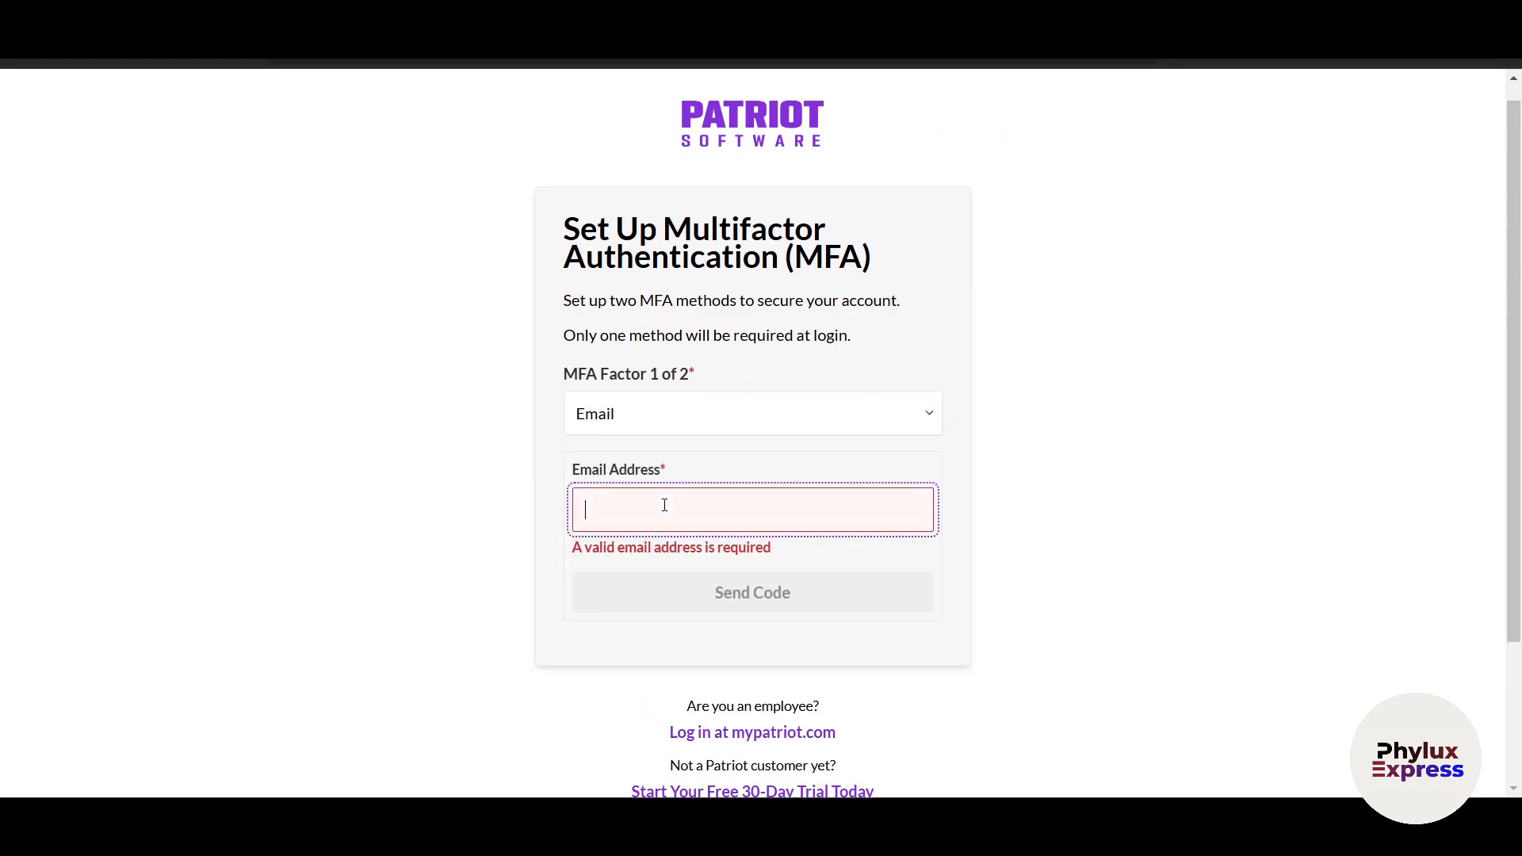
key(ctrl+v)
click(689, 558)
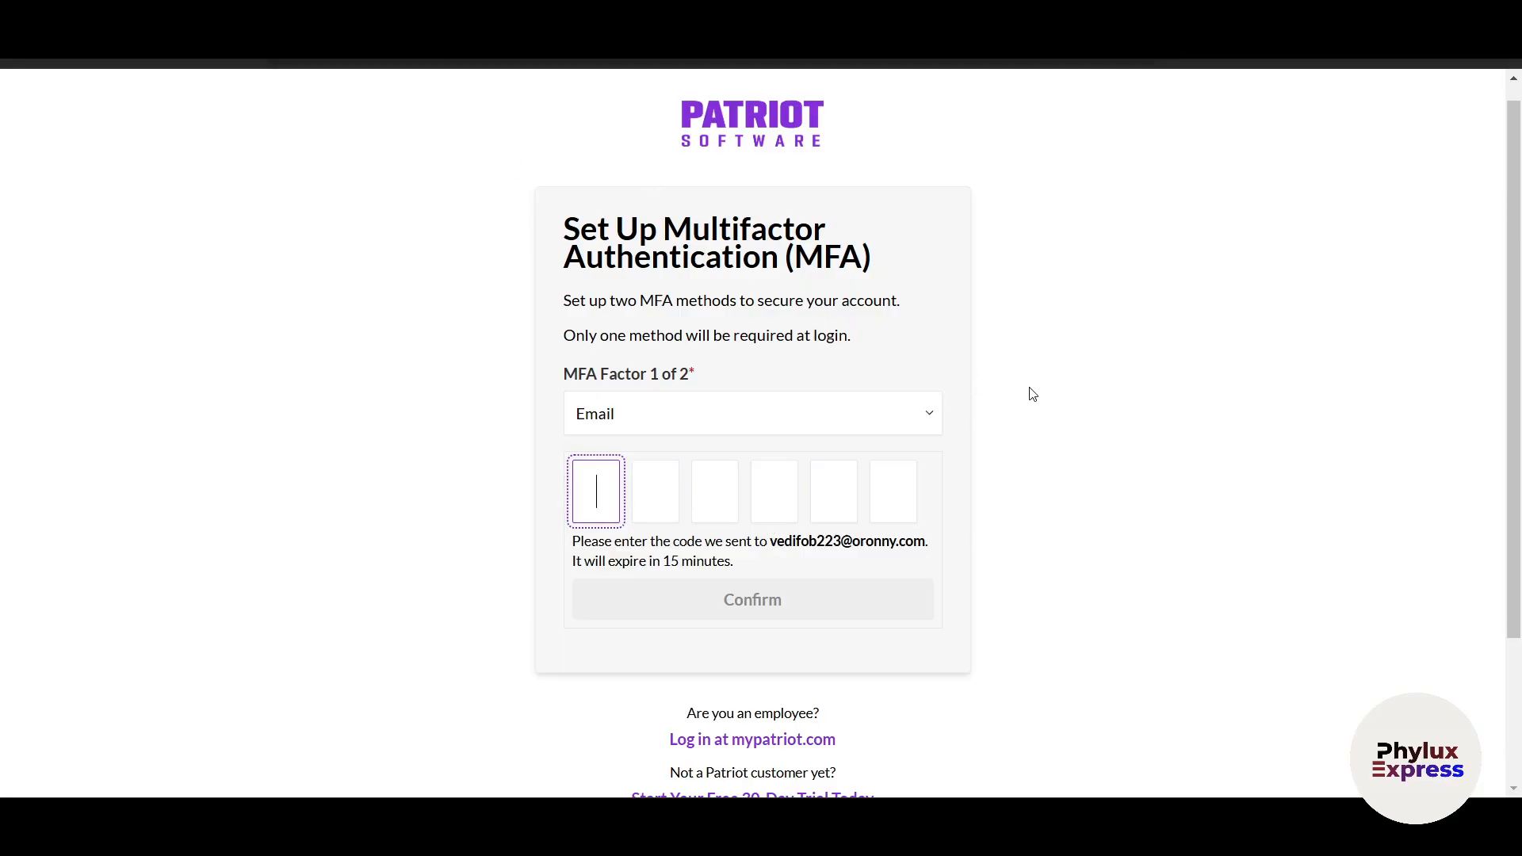
Step: Paste the emailed verification code to confirm Email as the first MFA factor
text(C)
click(606, 499)
key(BackSpace)
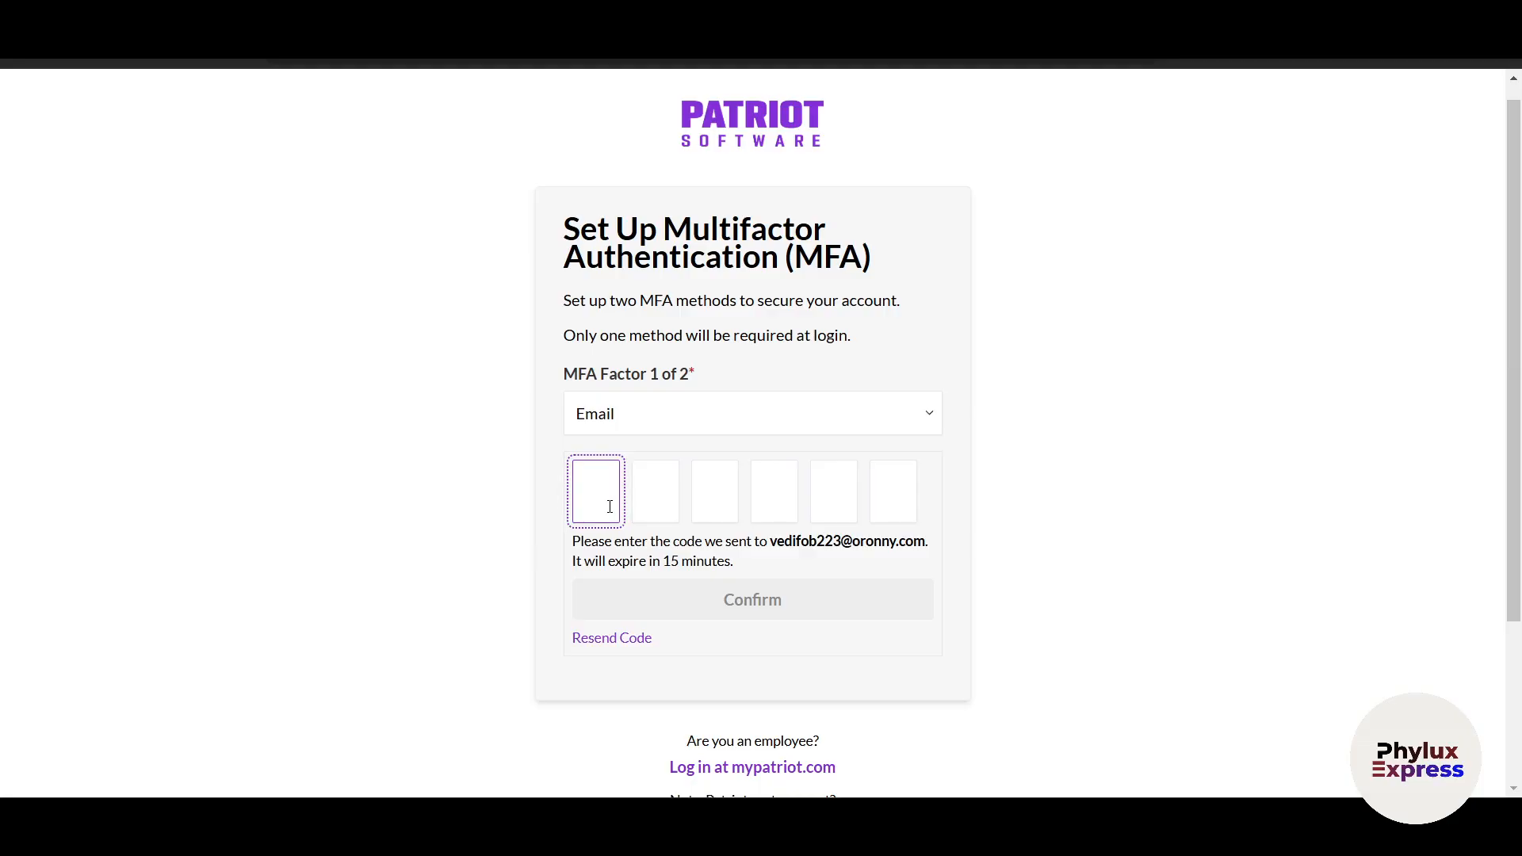
click(655, 596)
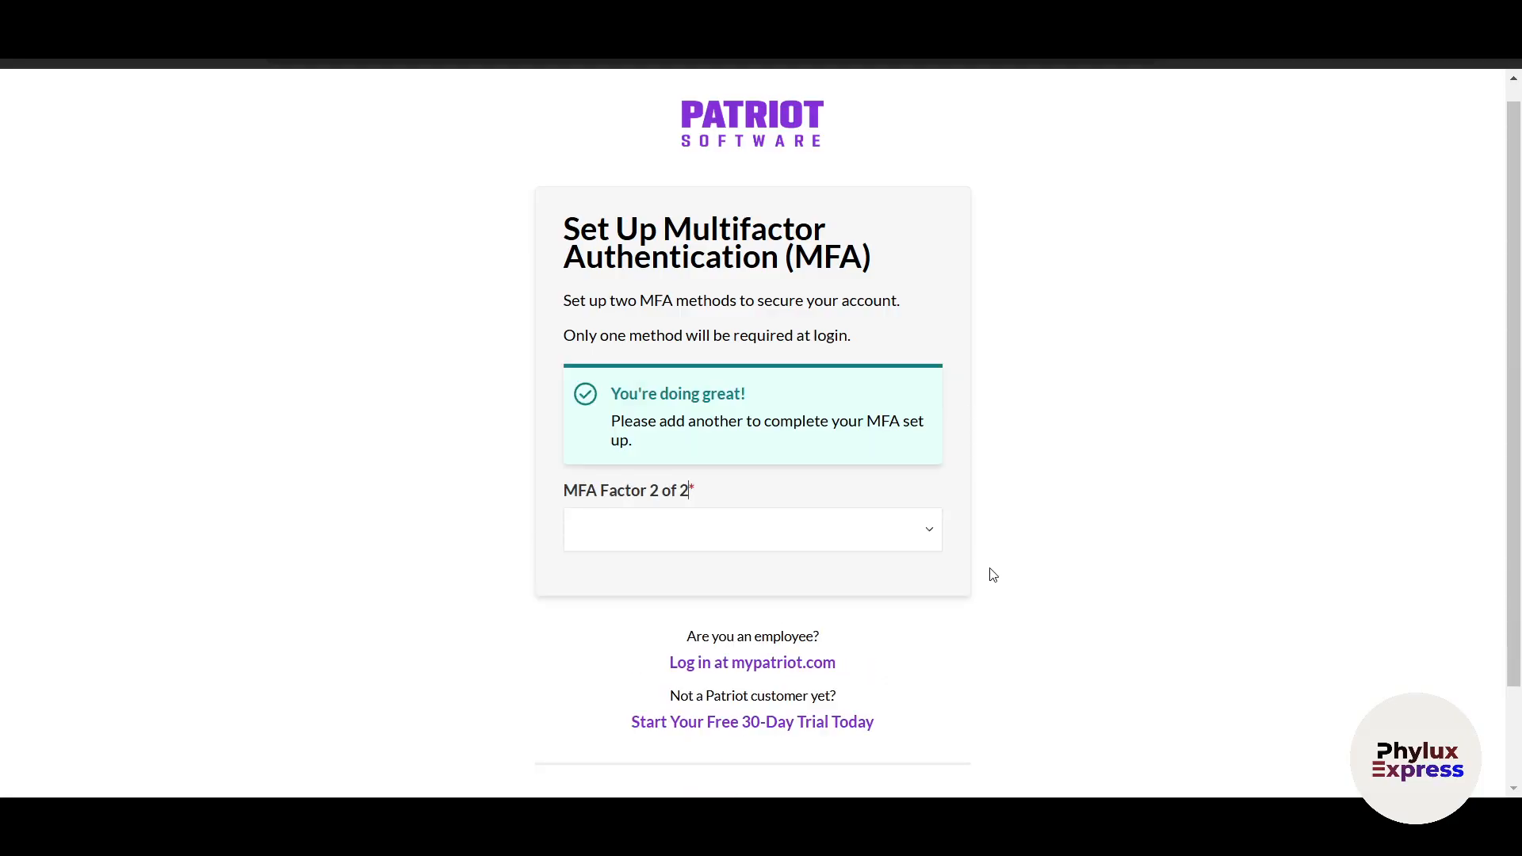
click(829, 544)
click(1144, 567)
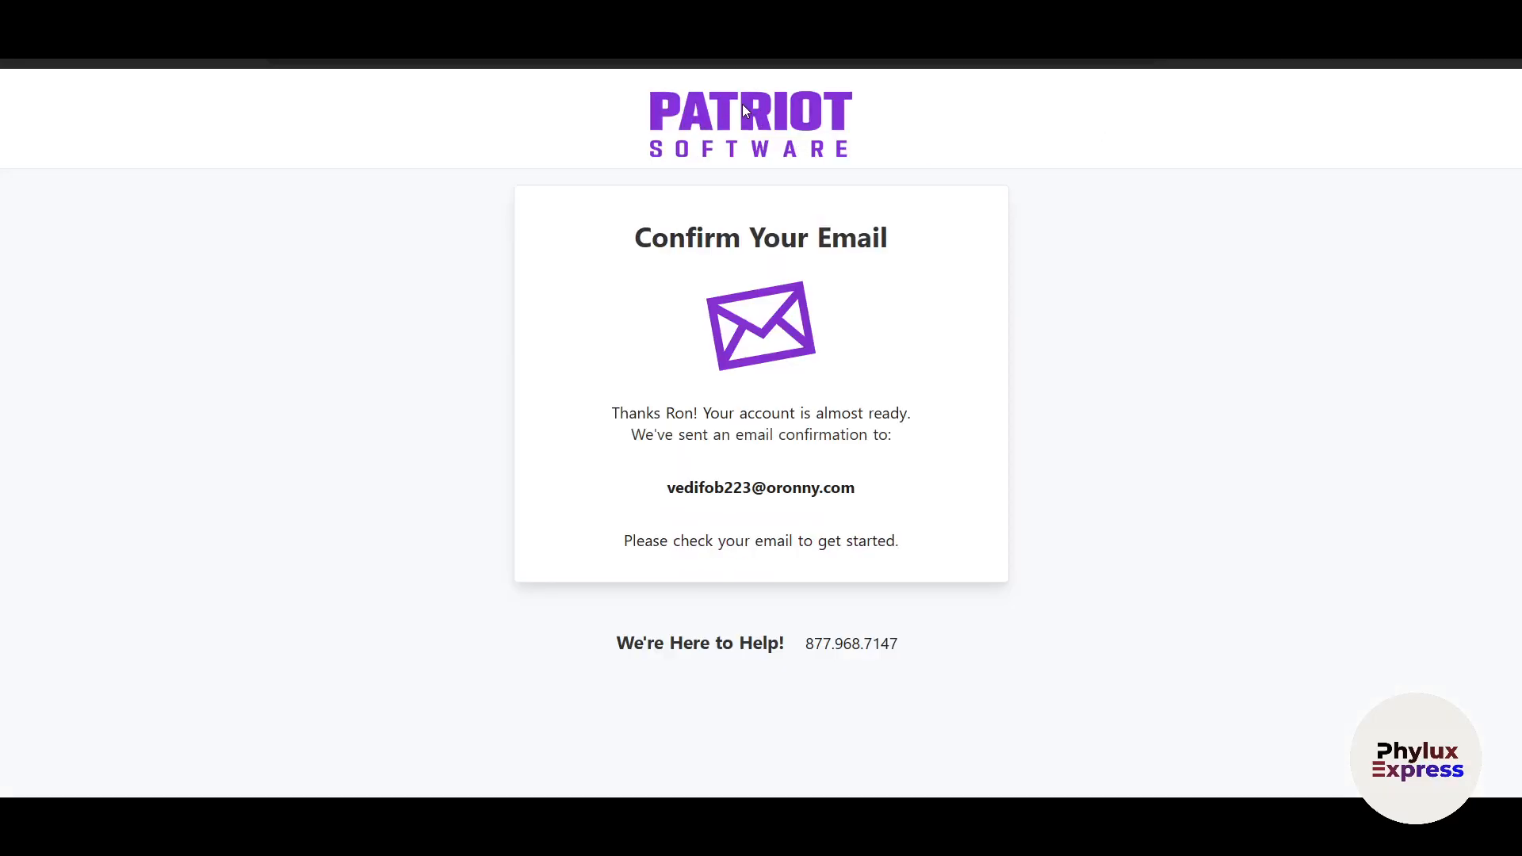
Step: Search 'patriot' and reach the Patriot Software login page from its website
text(patriot)
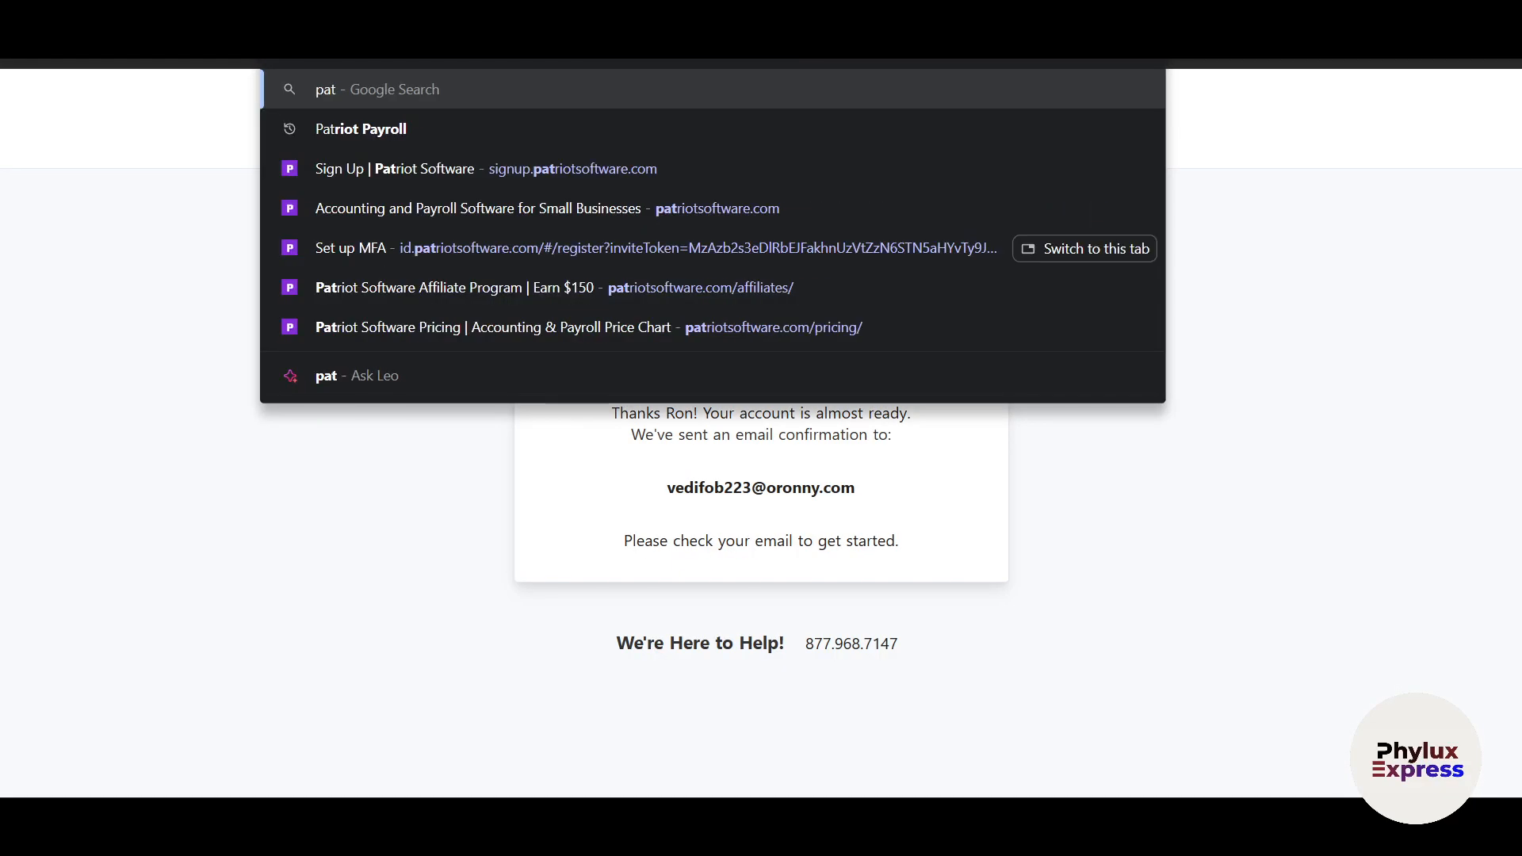
key(Return)
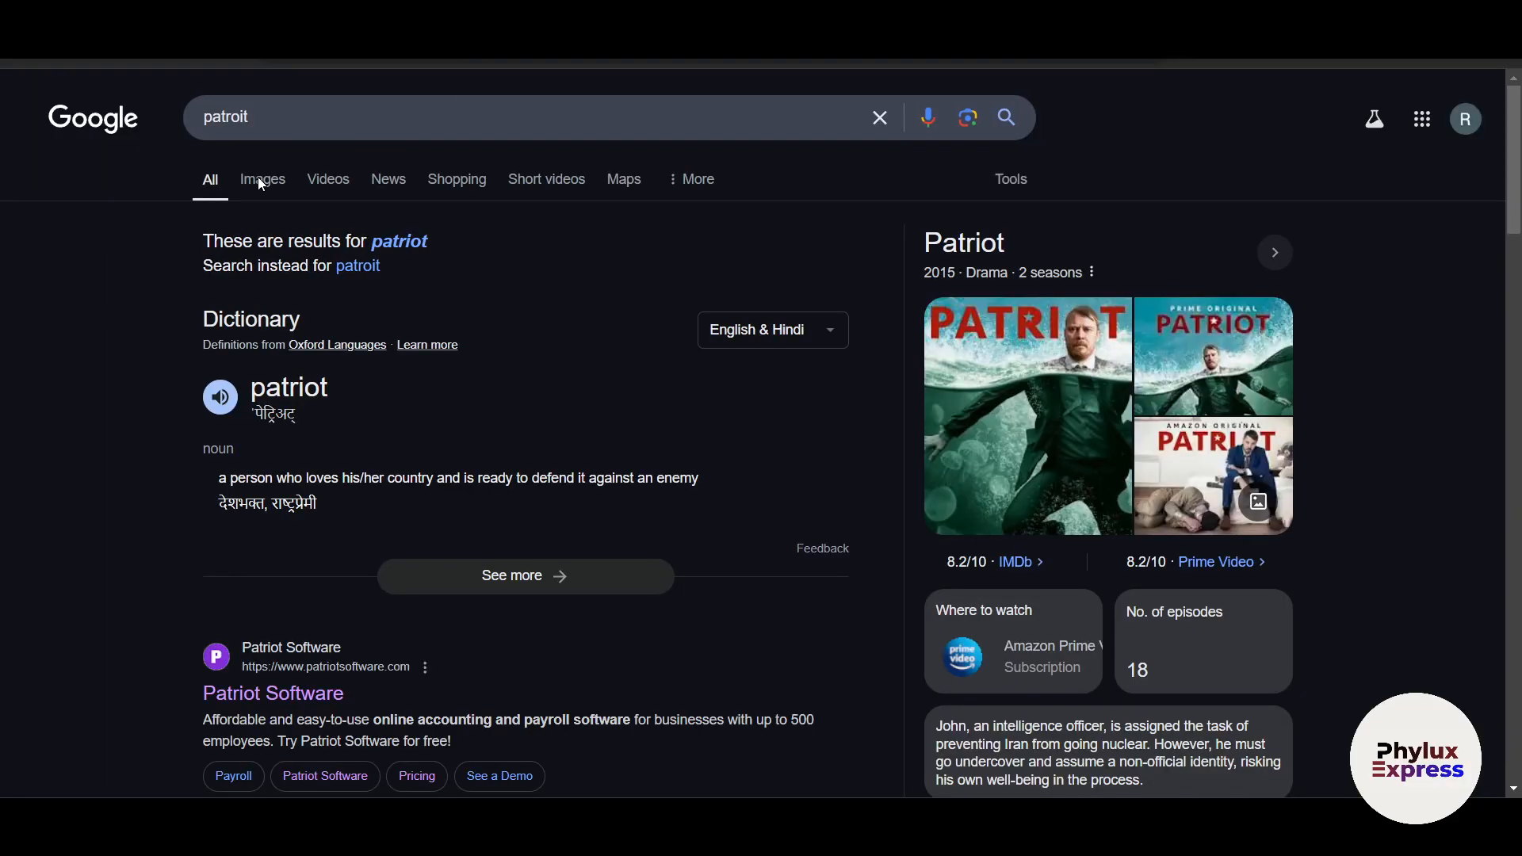
click(325, 704)
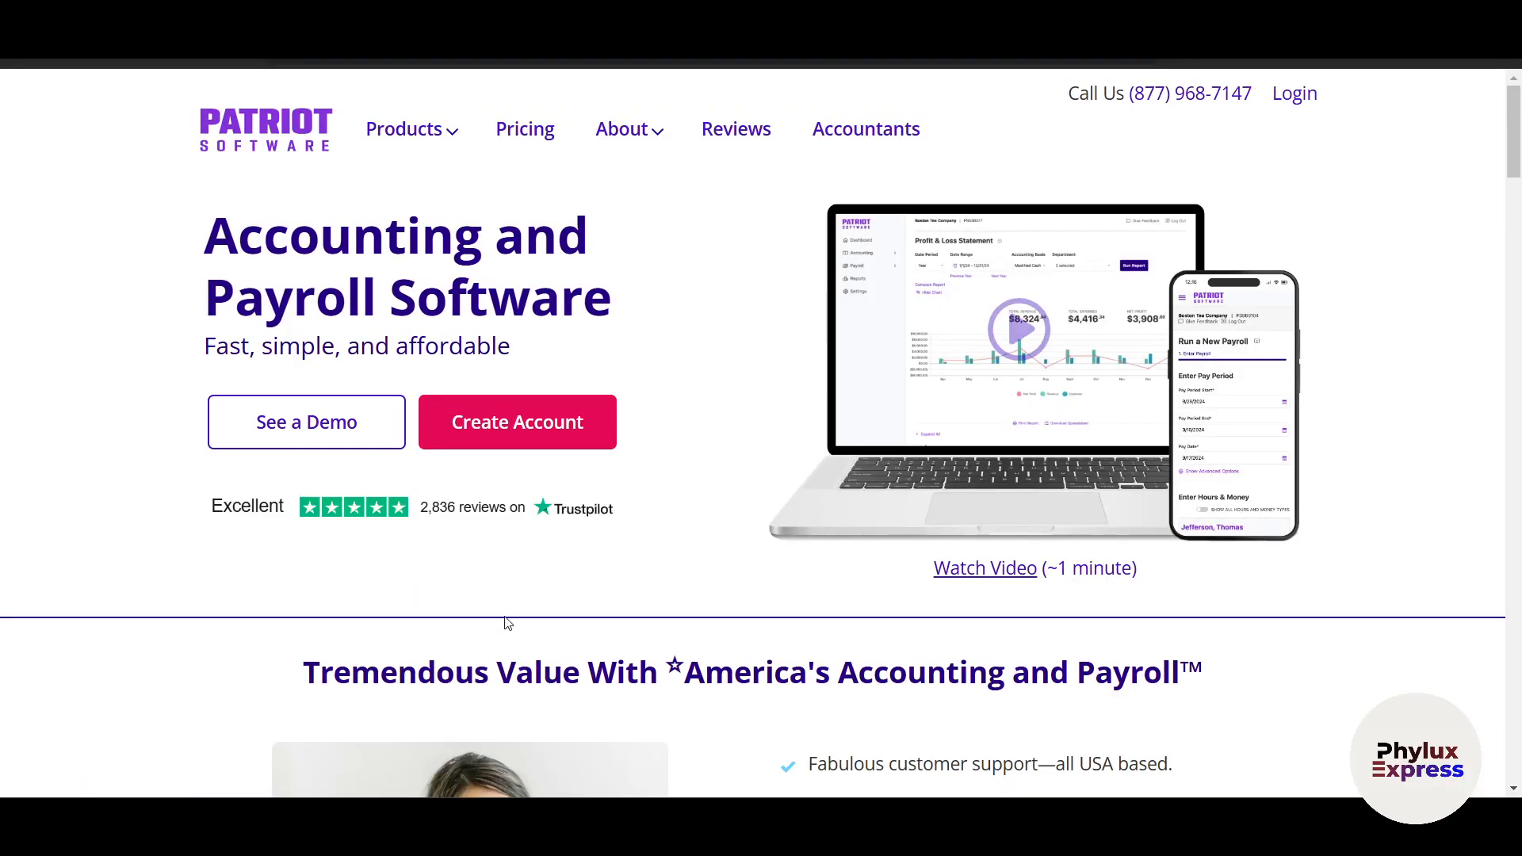
click(1282, 103)
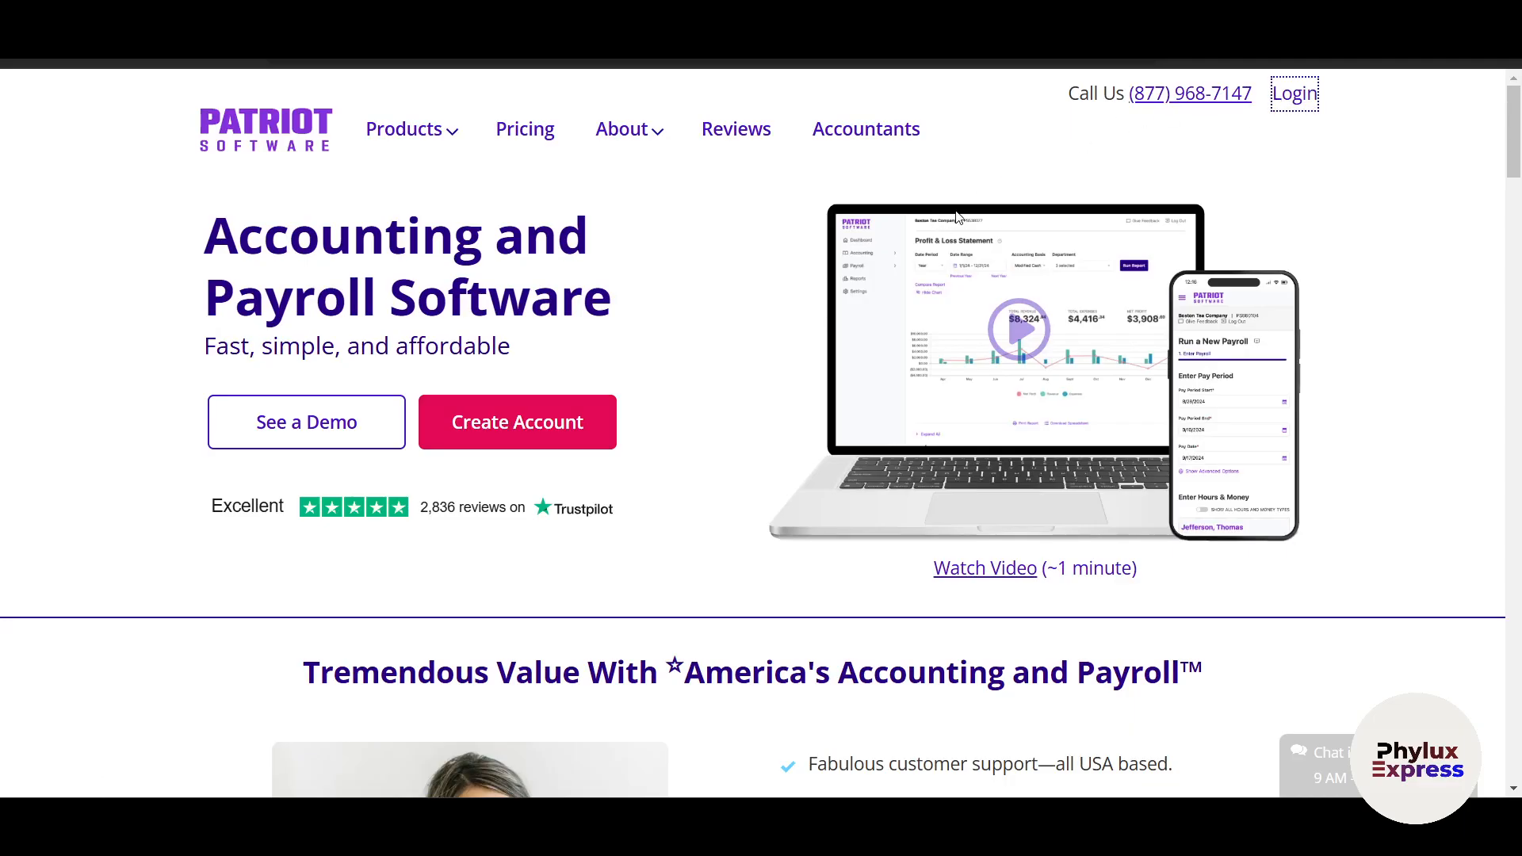
Step: Log in with the saved credentials and have the MFA code sent by email
click(734, 338)
click(726, 391)
click(682, 506)
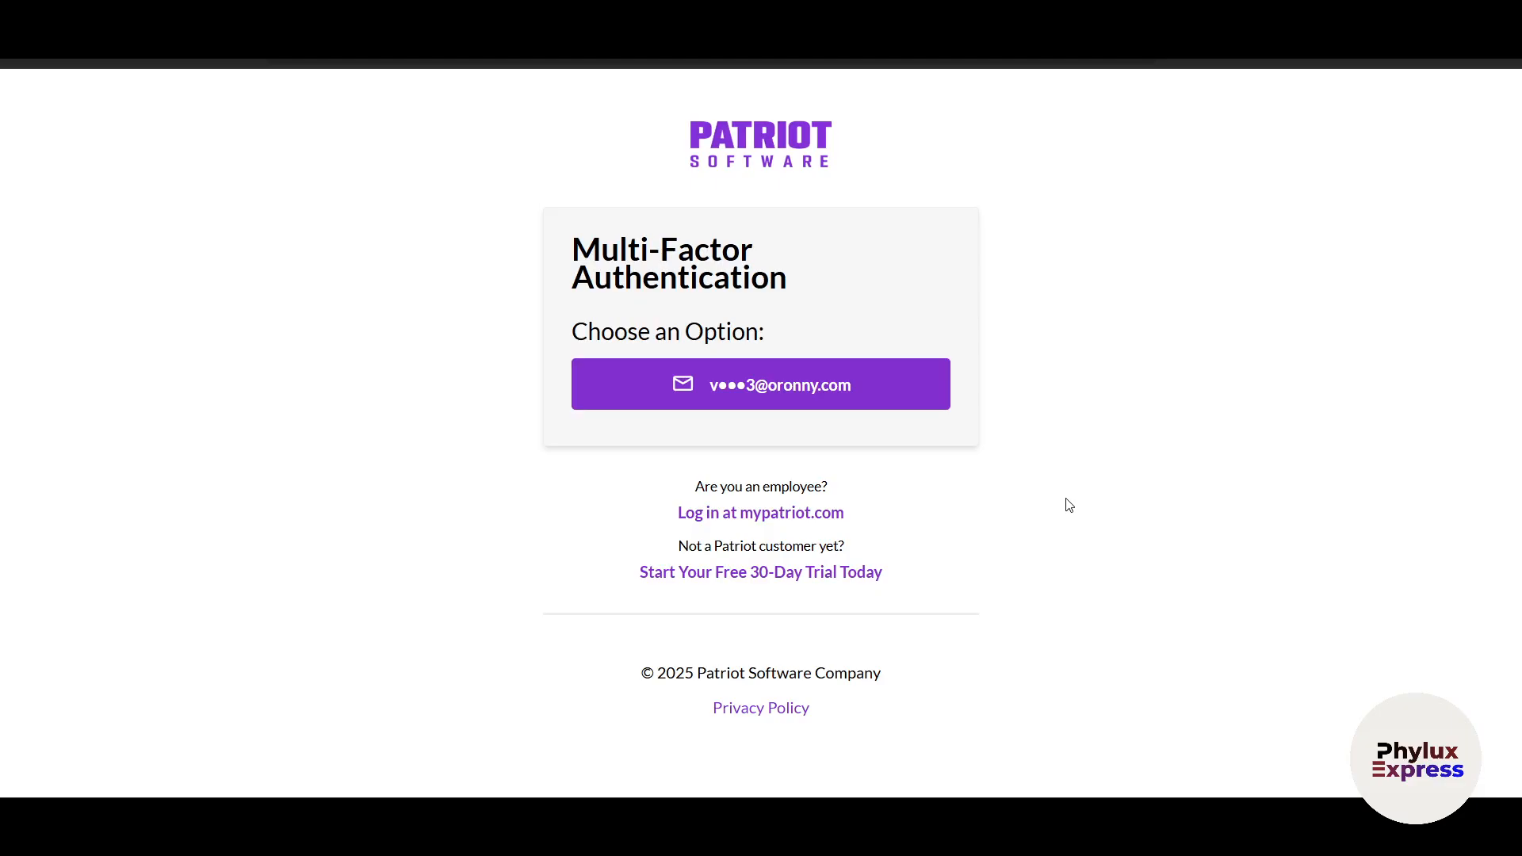
click(825, 396)
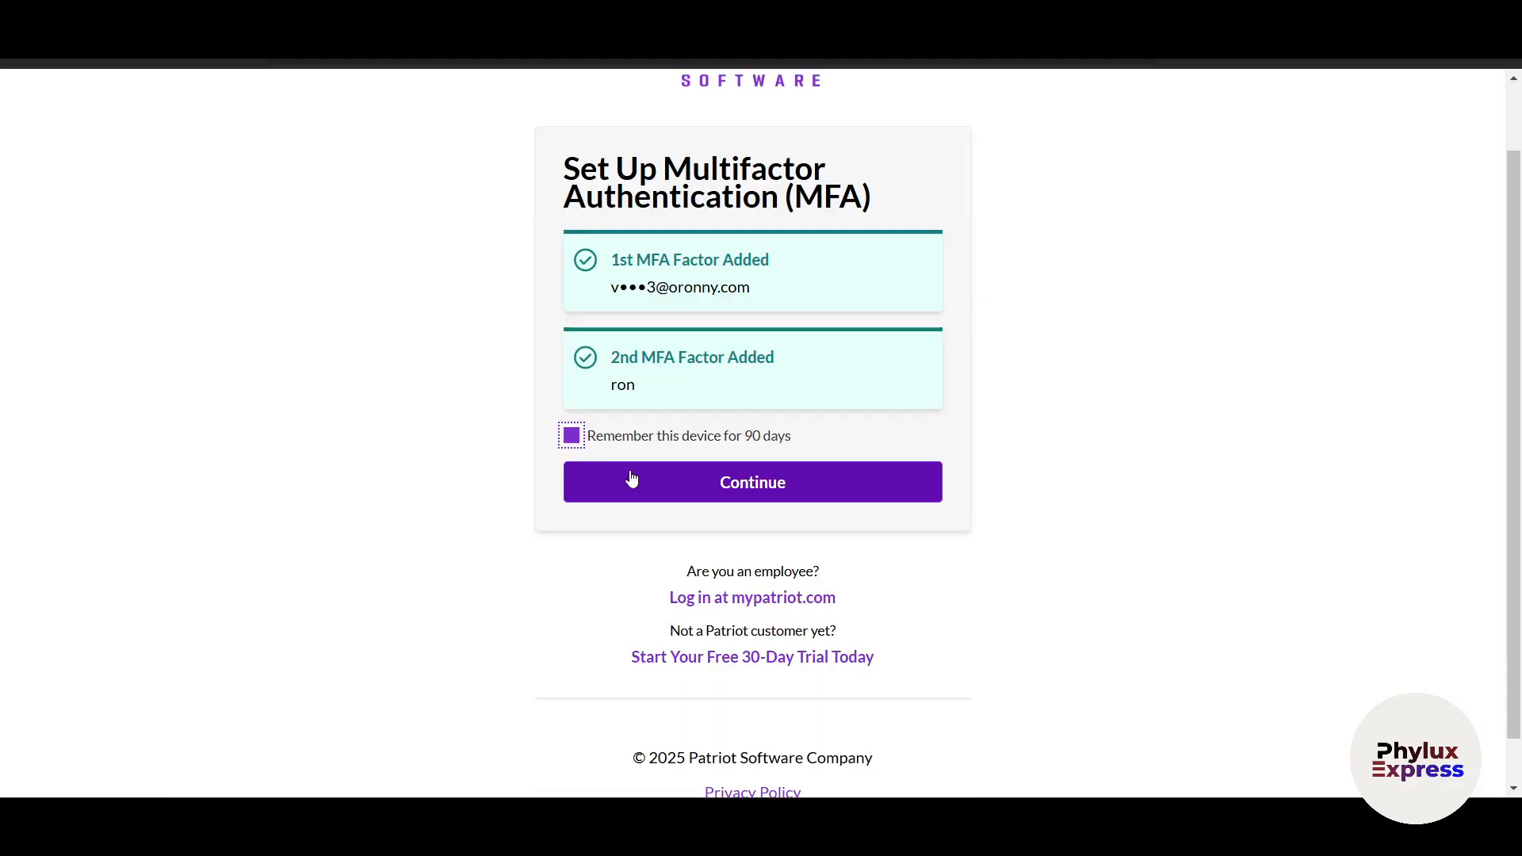
Step: Remember this device for 90 days, finish MFA setup, and accept the terms and conditions
key(space)
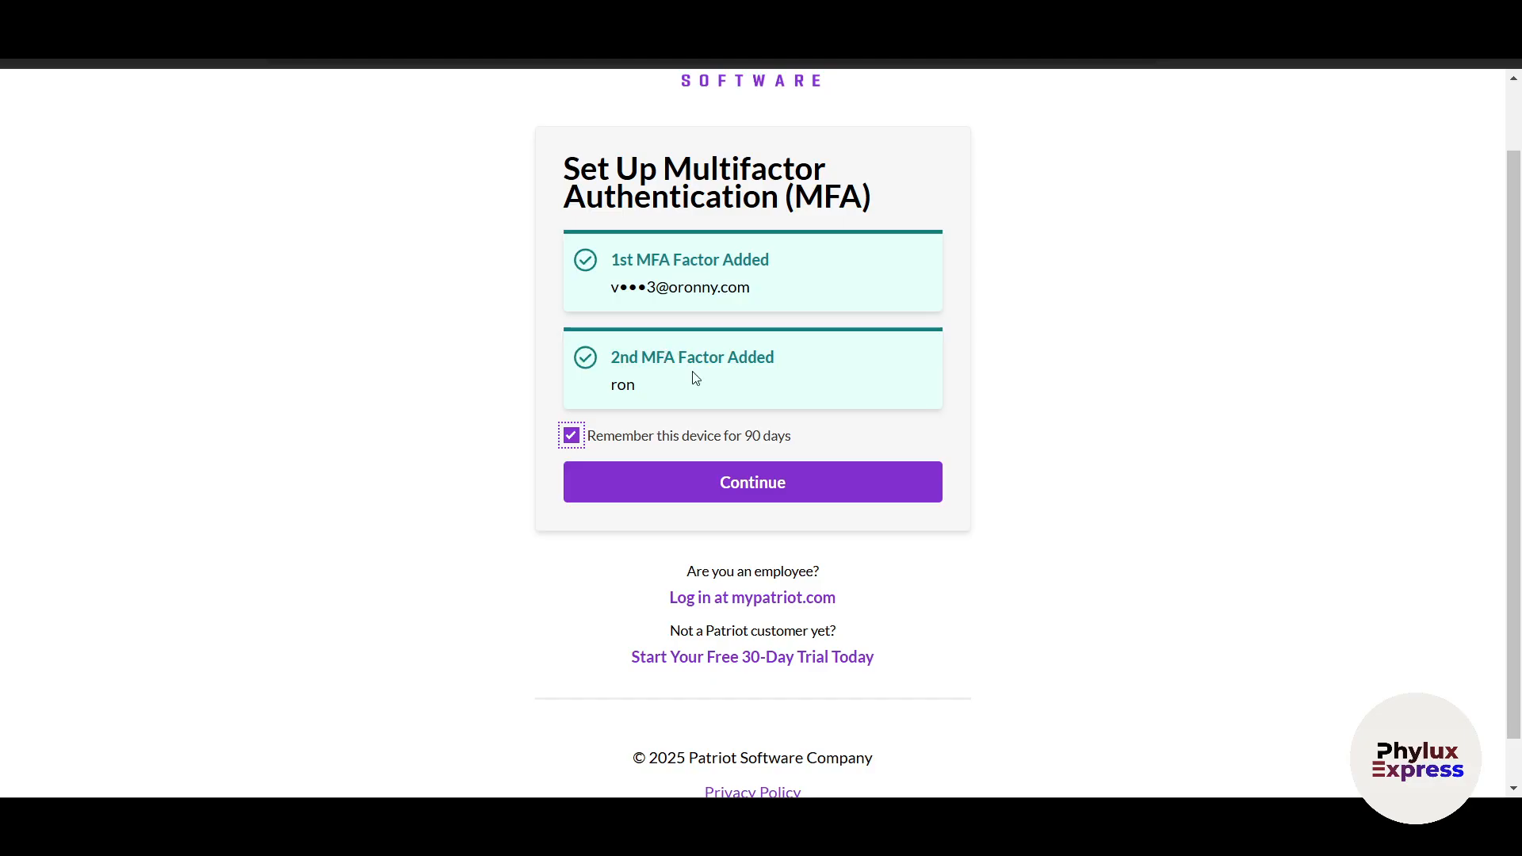
click(734, 489)
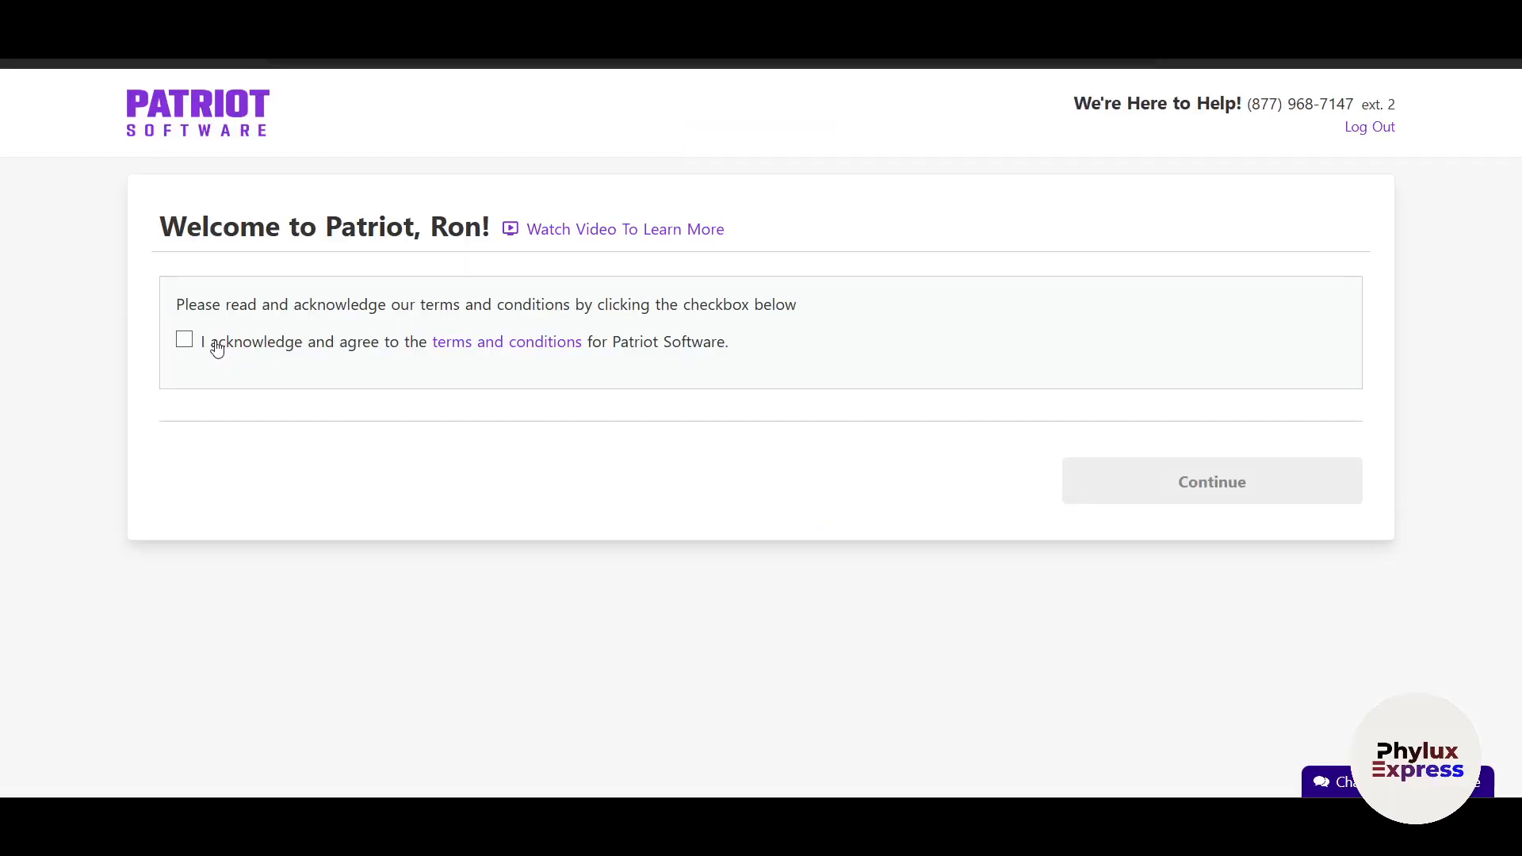
click(187, 347)
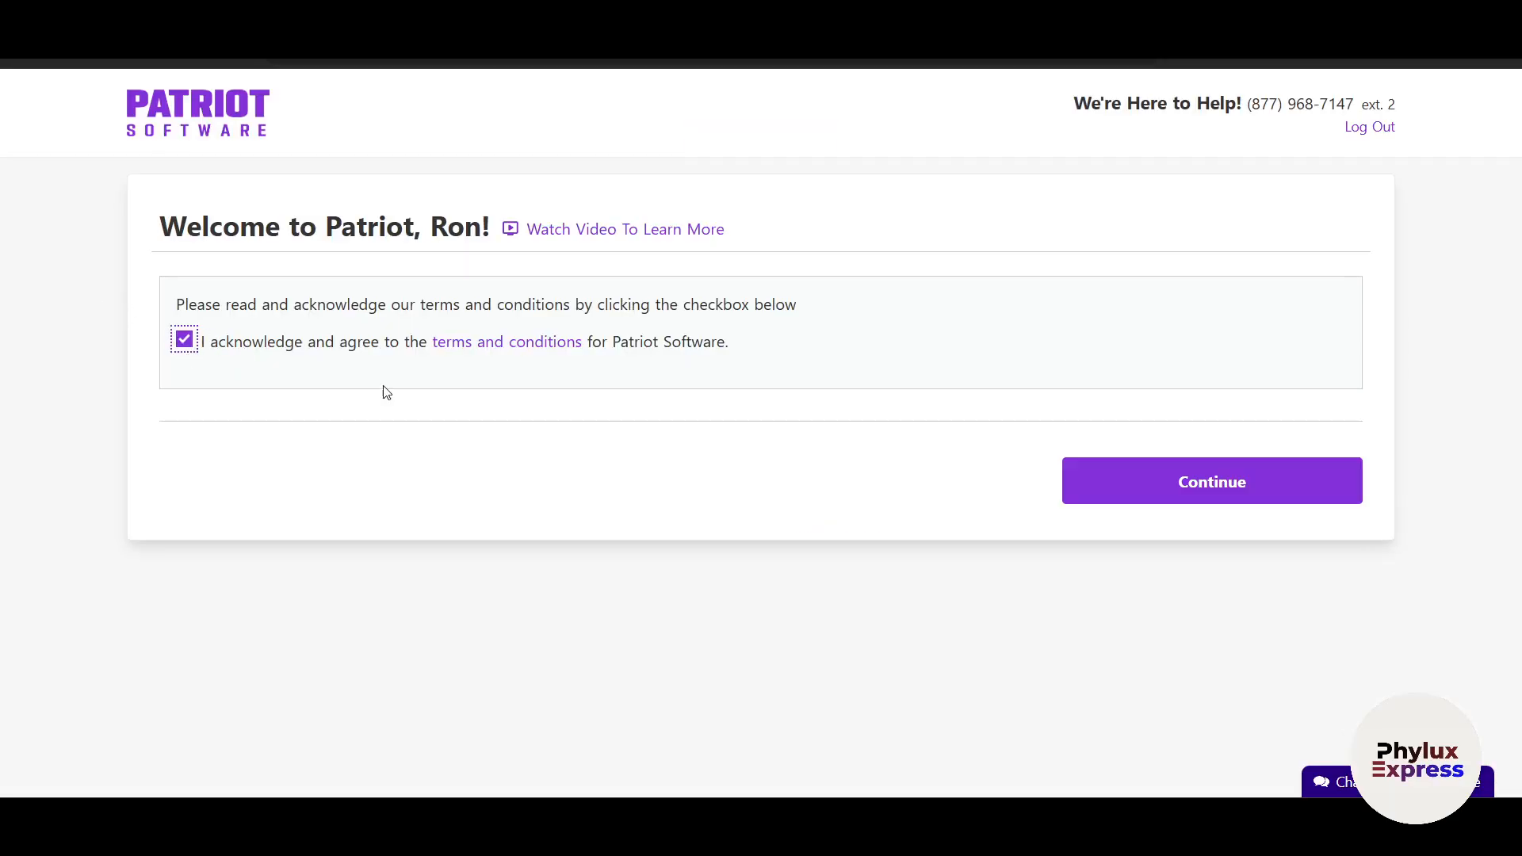
click(1248, 491)
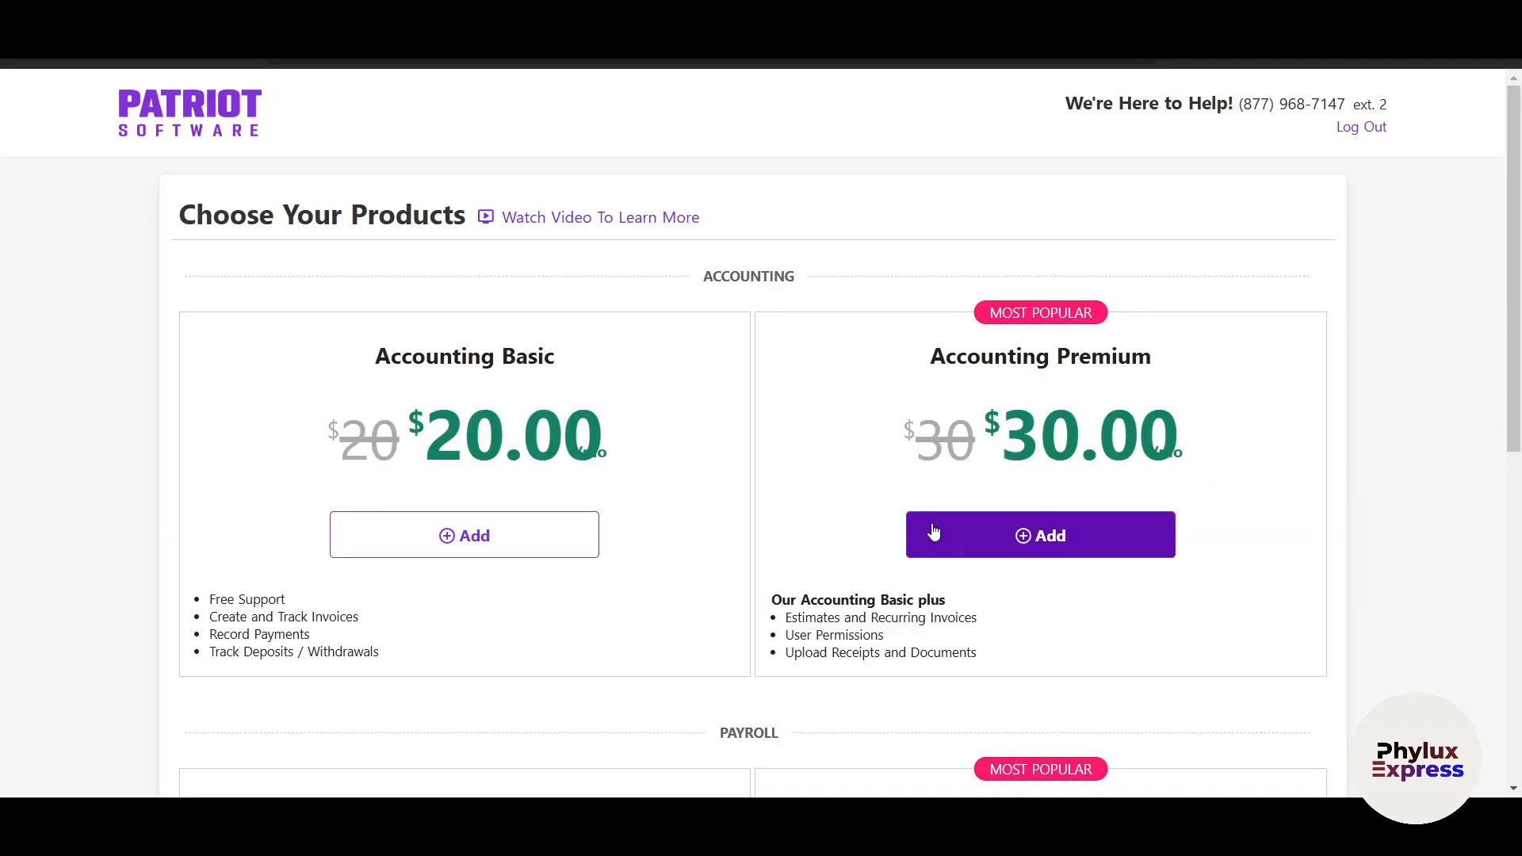
Step: Add Basic Payroll ($8.50/mo plus $2.00 per worker) and submit the product selection
scroll(774, 551, down, 3)
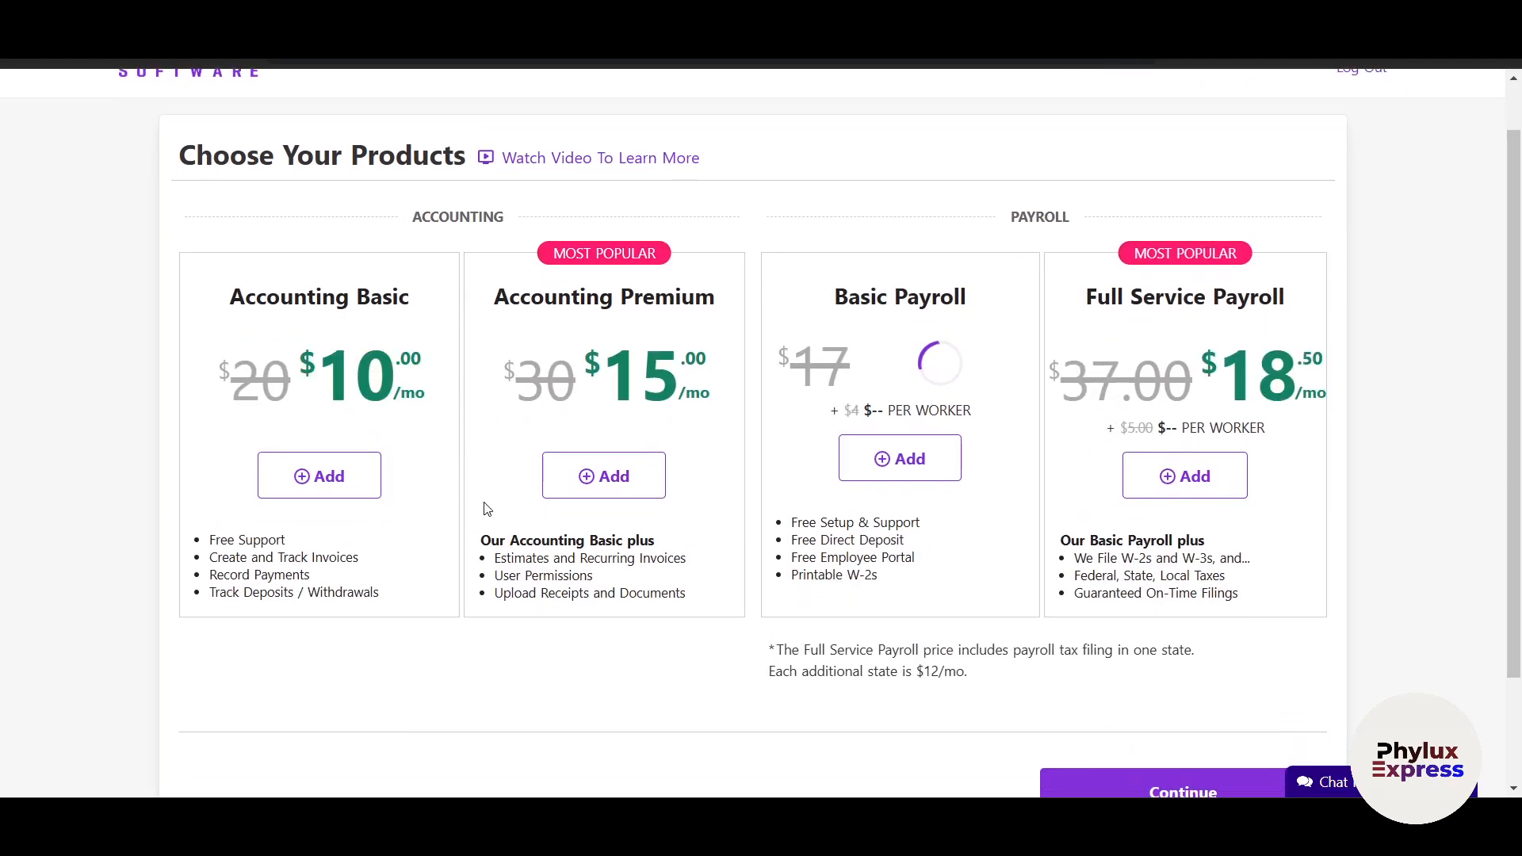
scroll(738, 527, up, 2)
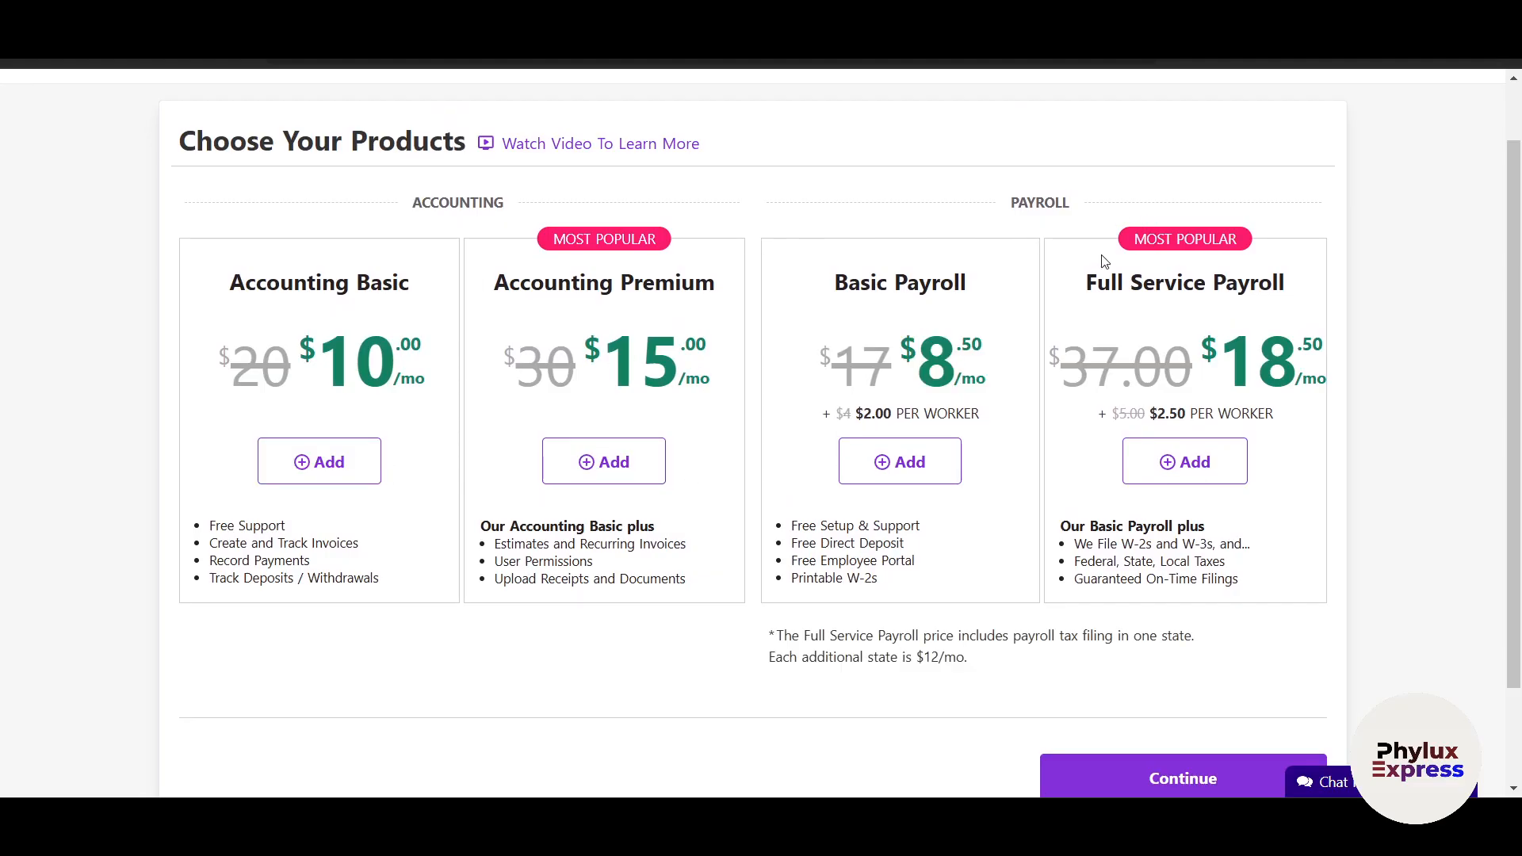
click(896, 465)
scroll(1063, 526, down, 4)
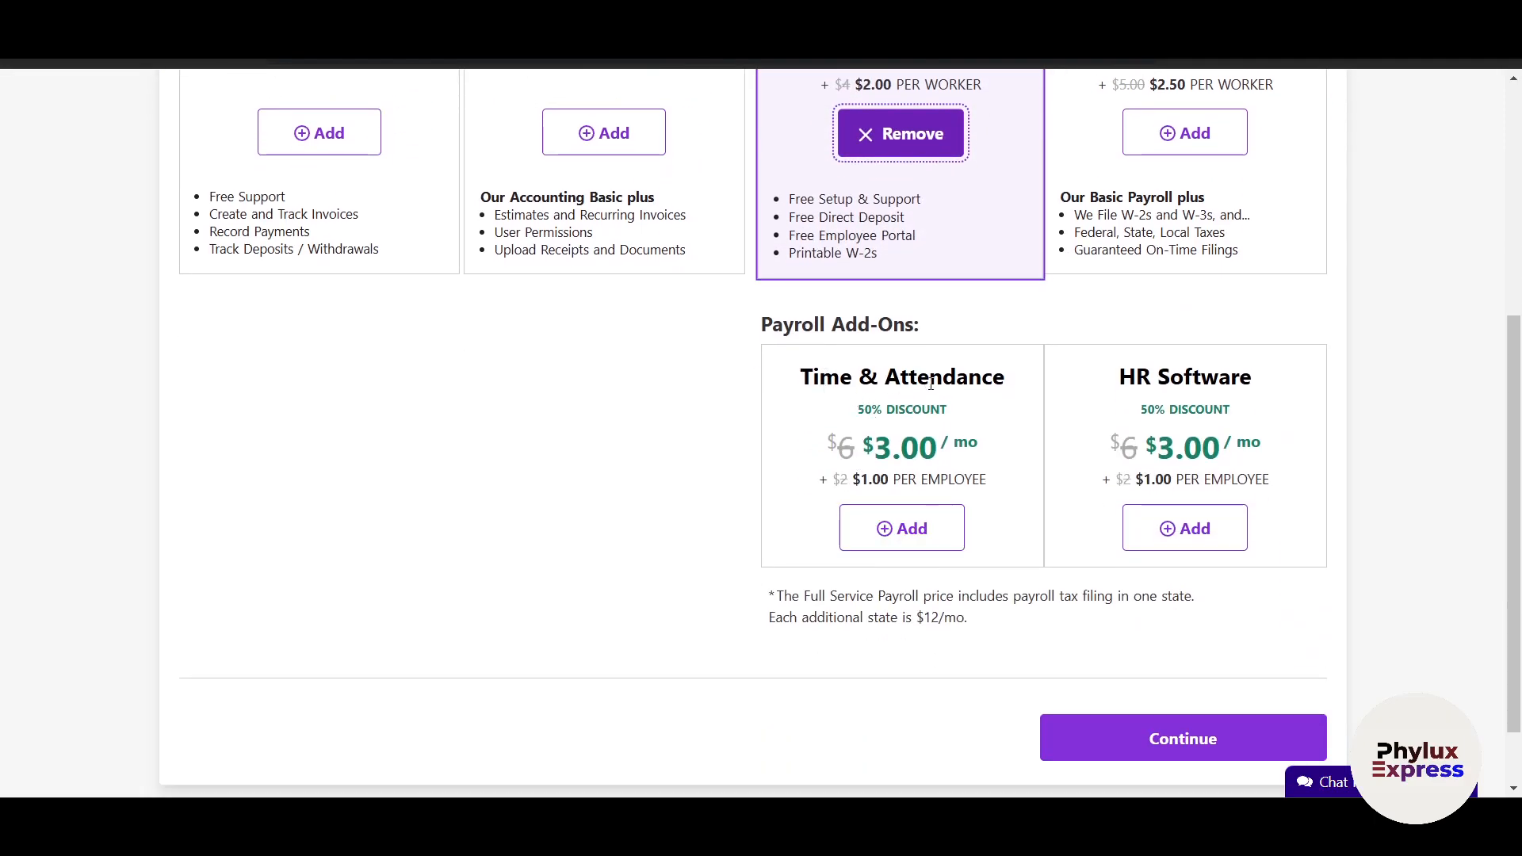
scroll(1019, 407, up, 1)
scroll(1081, 407, down, 1)
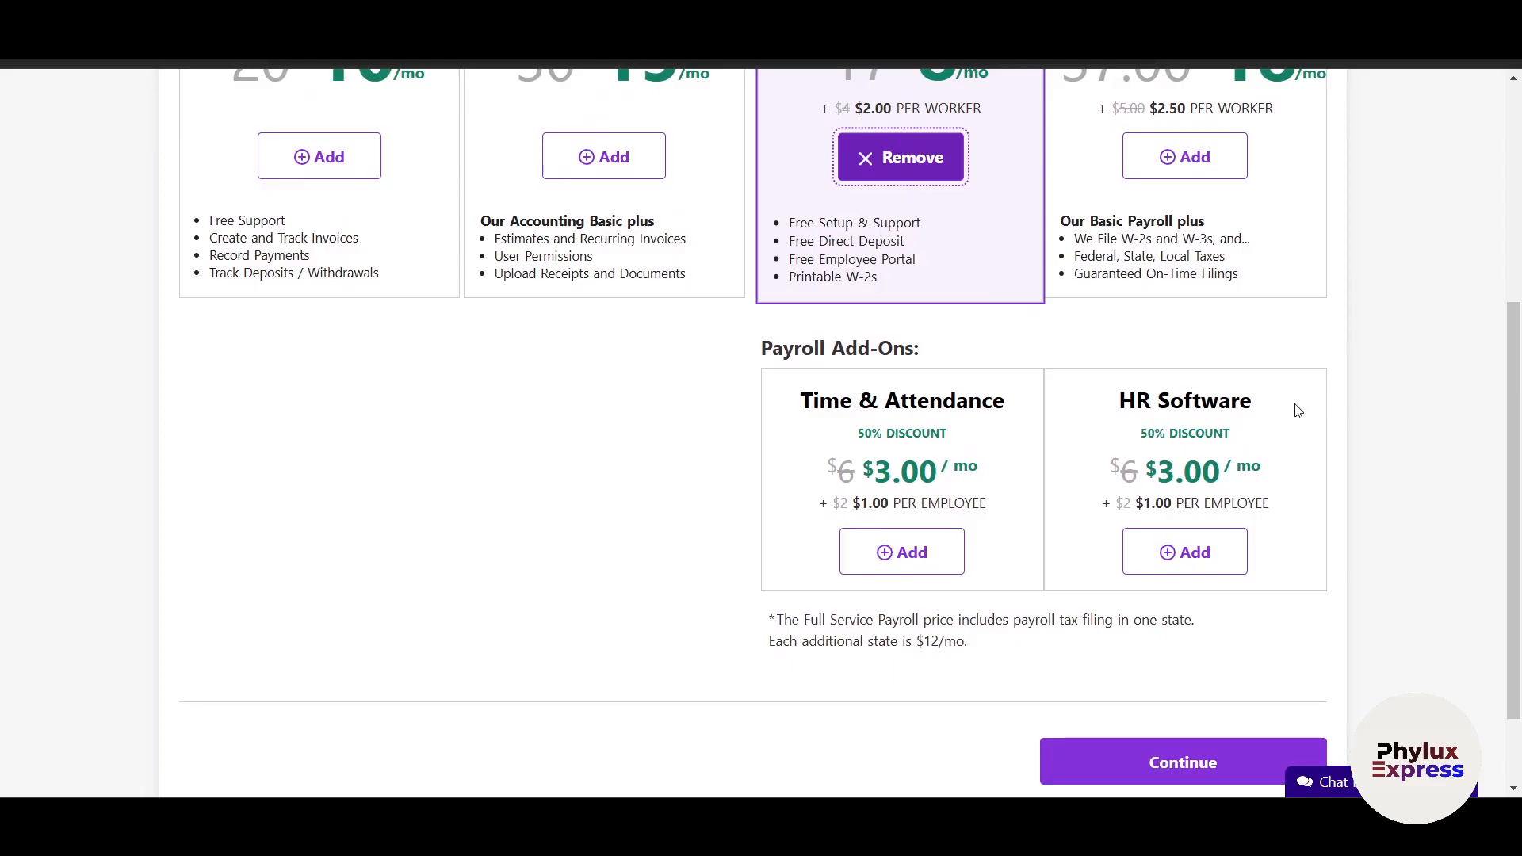
scroll(1292, 385, down, 1)
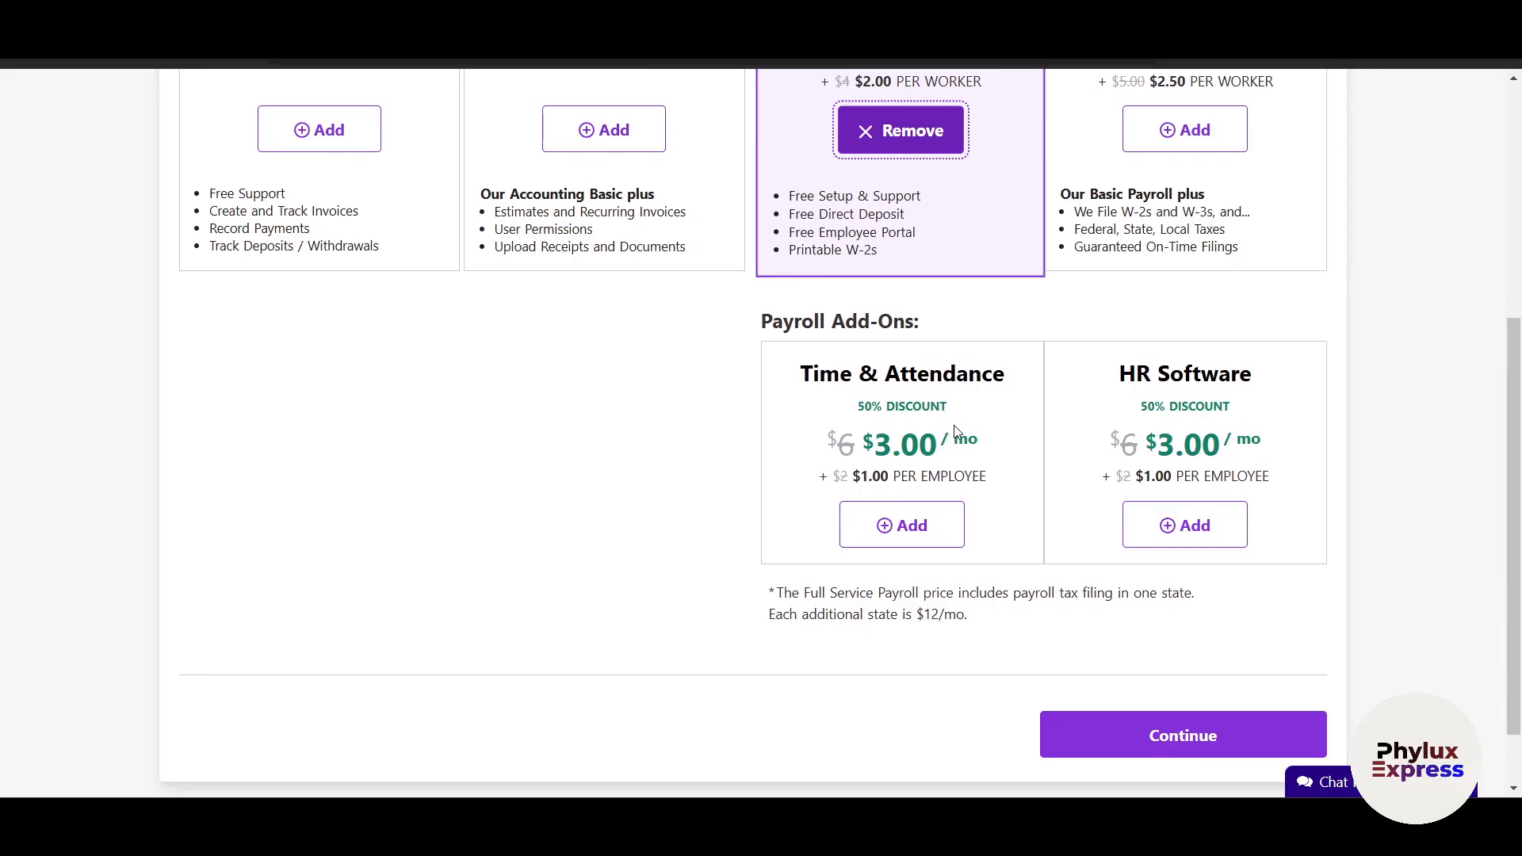
scroll(961, 557, down, 2)
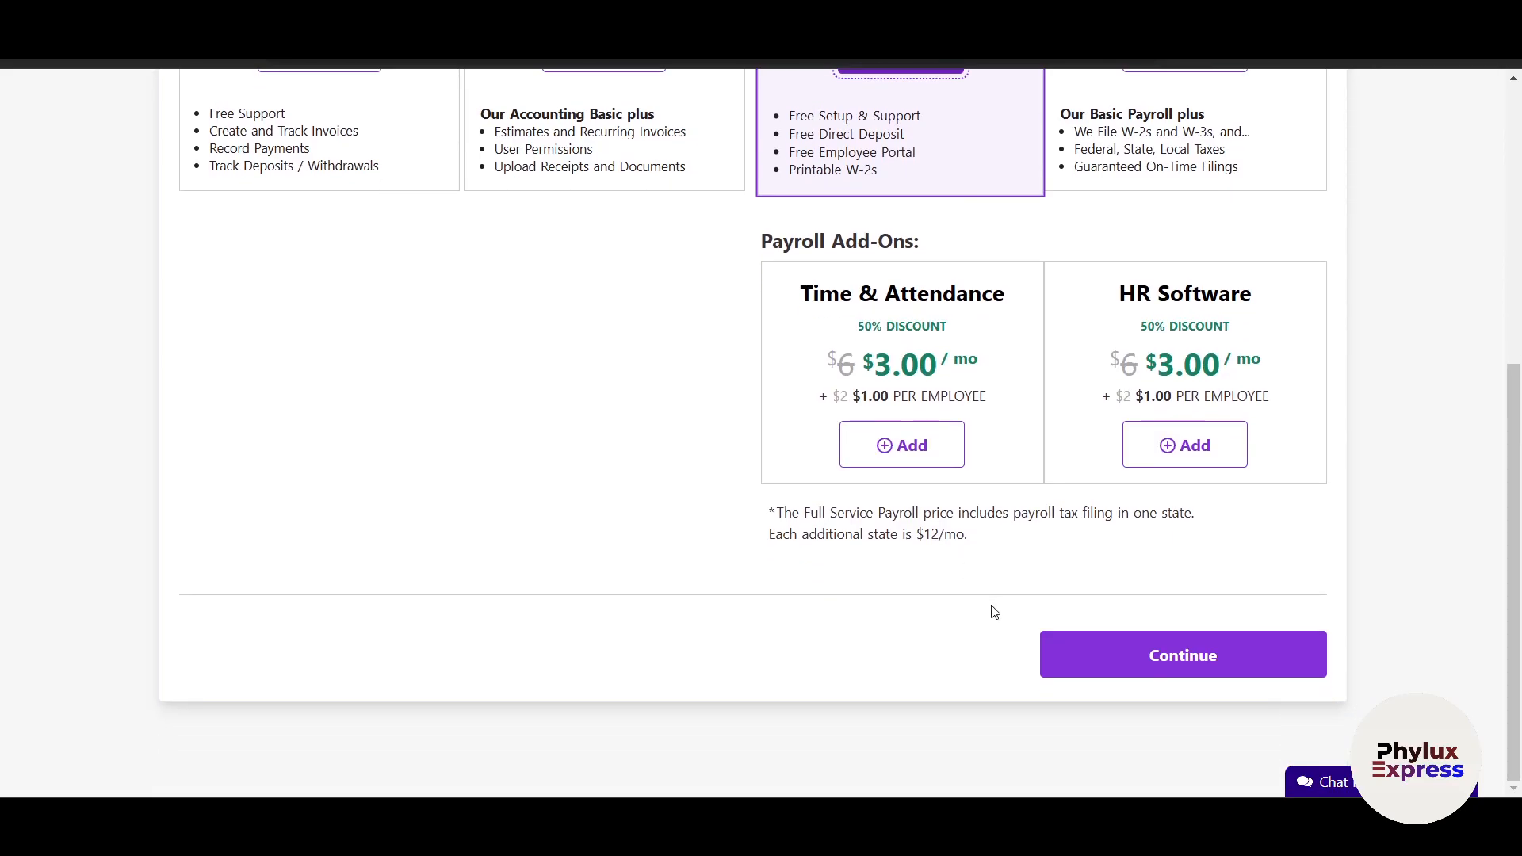
click(1137, 648)
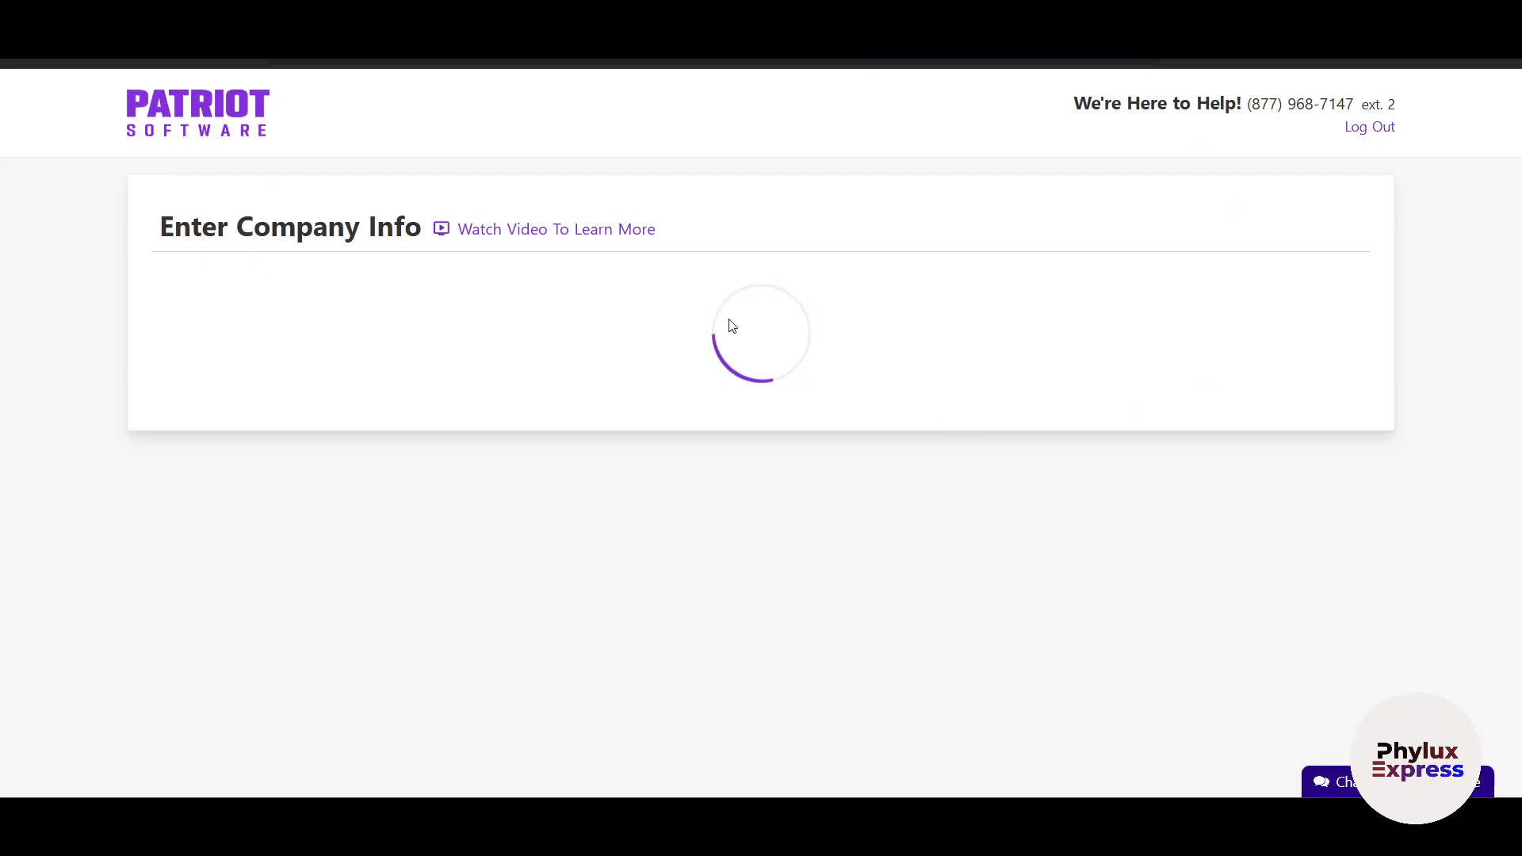
Step: Review the company info page and launch the step-by-step payroll setup wizard
scroll(581, 414, down, 10)
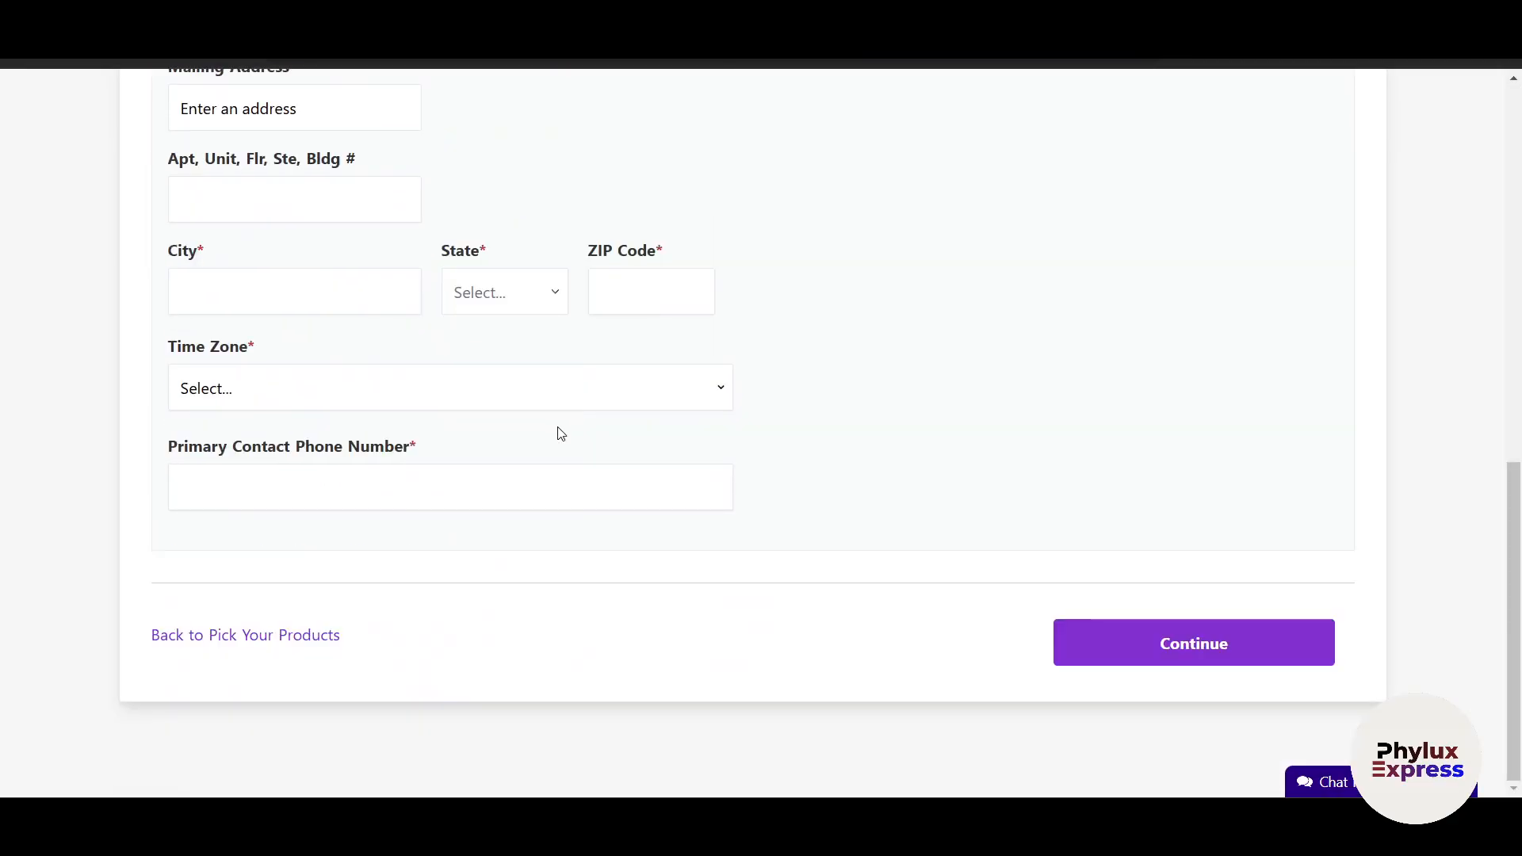
scroll(557, 437, up, 10)
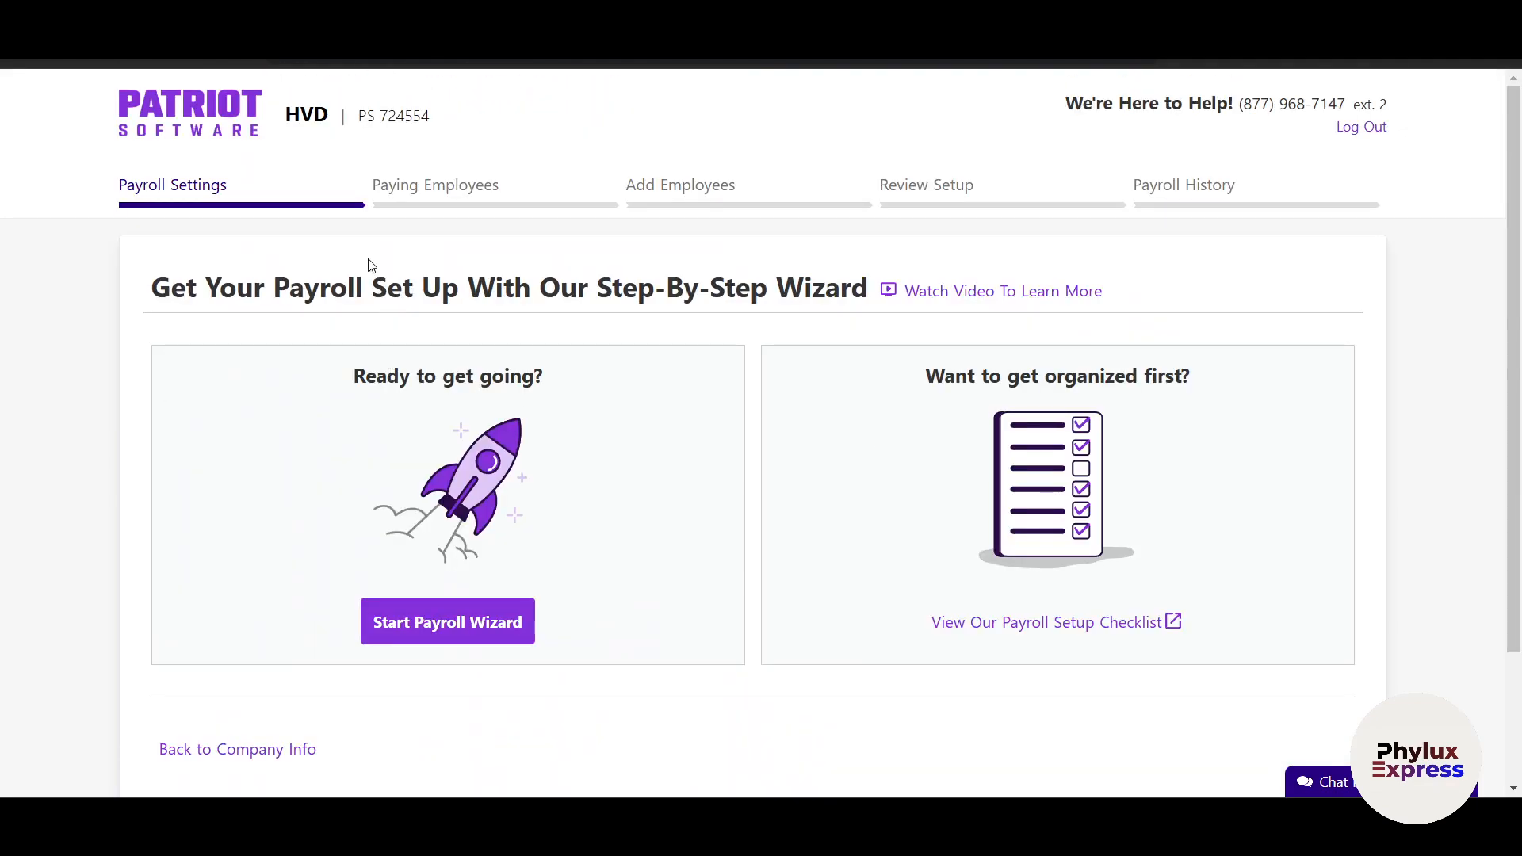
scroll(808, 354, down, 2)
scroll(595, 427, up, 2)
click(442, 630)
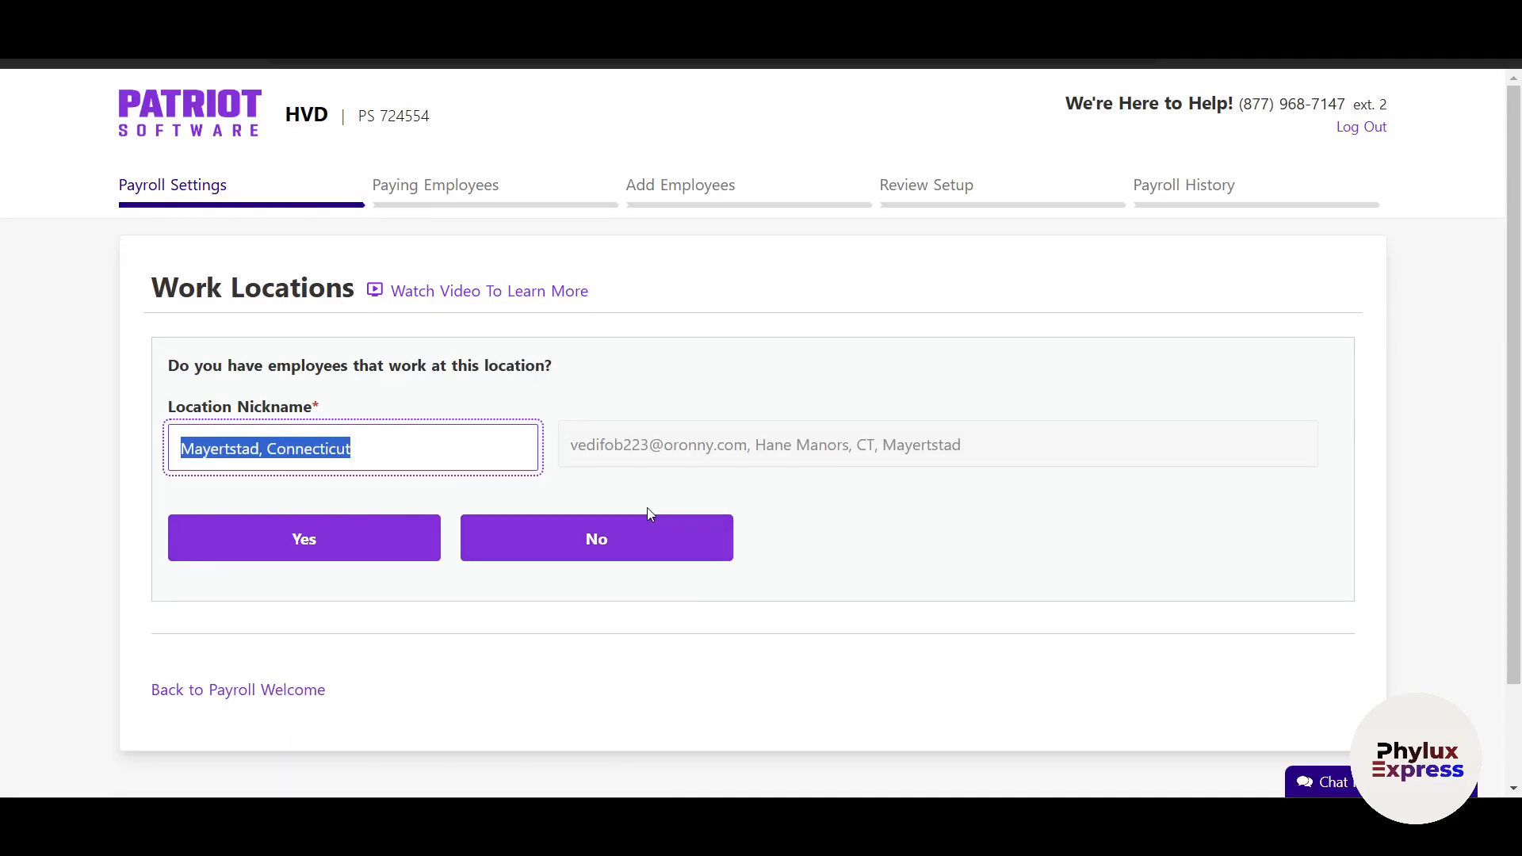
Step: Confirm employees work at the Mayertstad, Connecticut location and decline adding another location
click(310, 548)
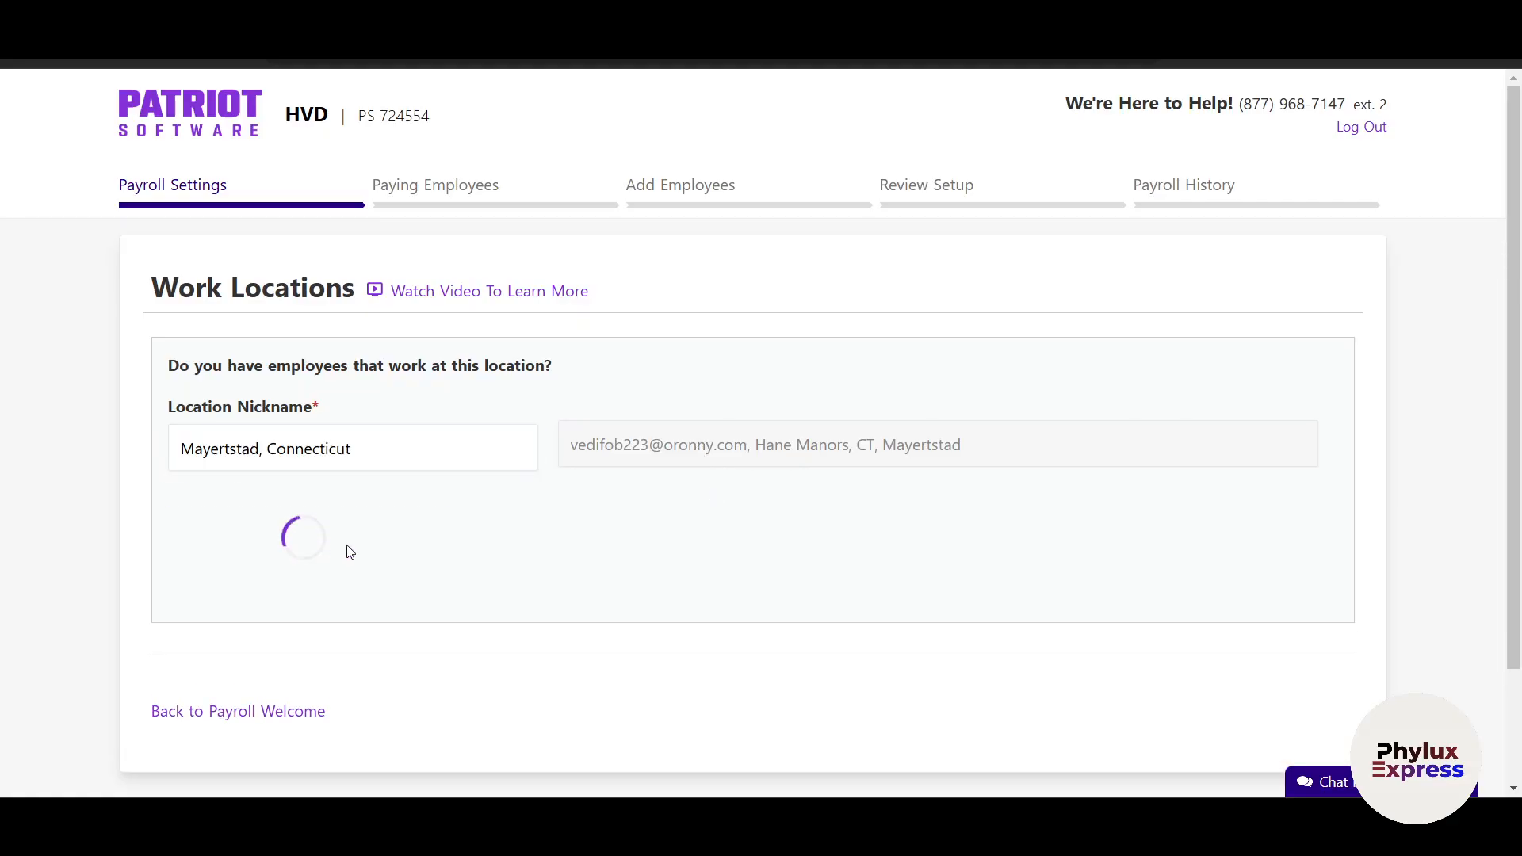
scroll(312, 437, down, 1)
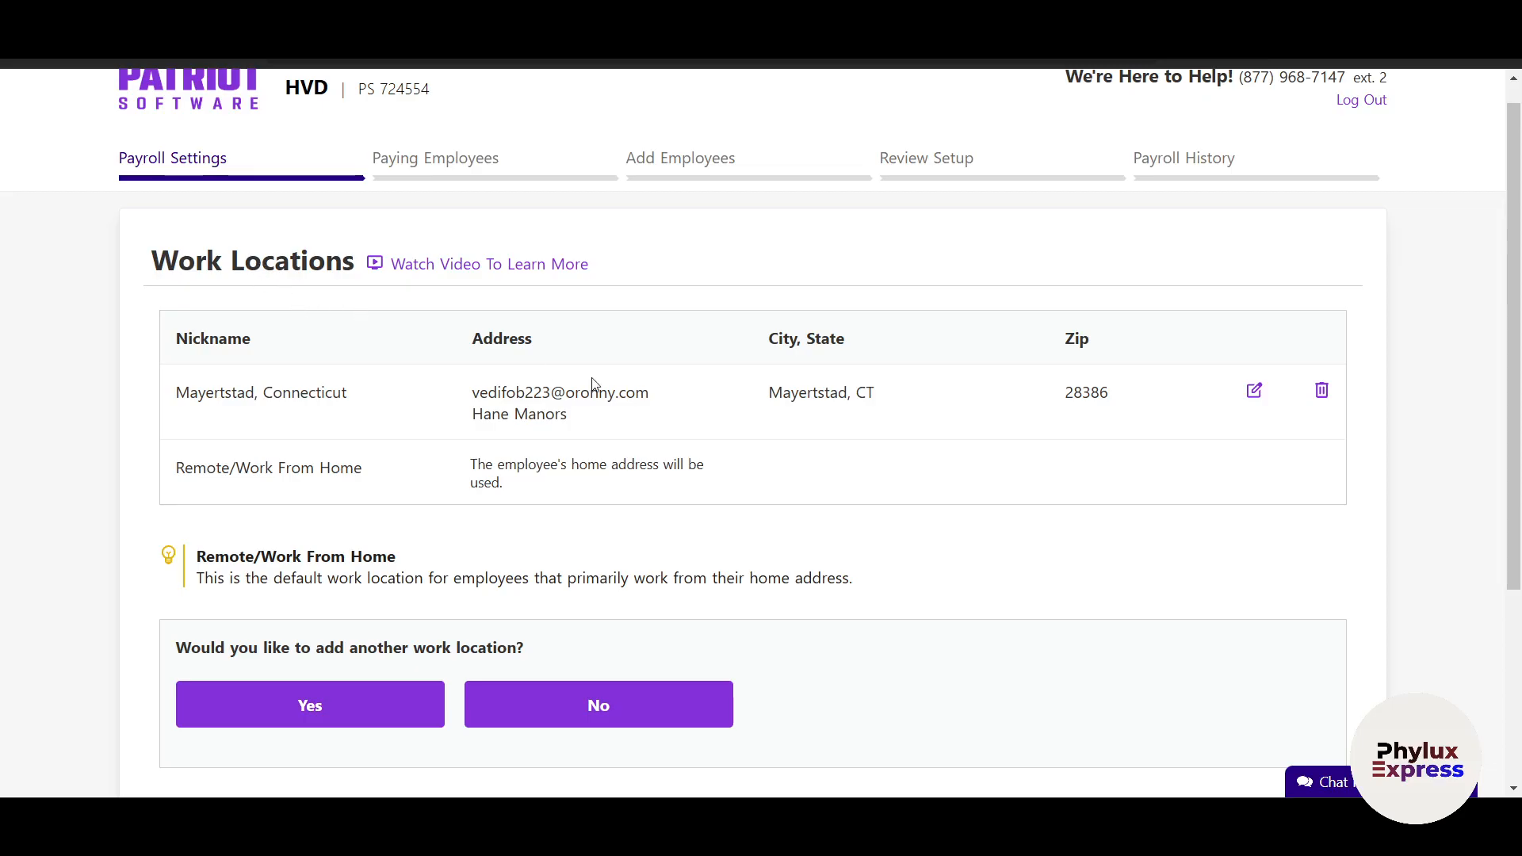
scroll(901, 455, down, 2)
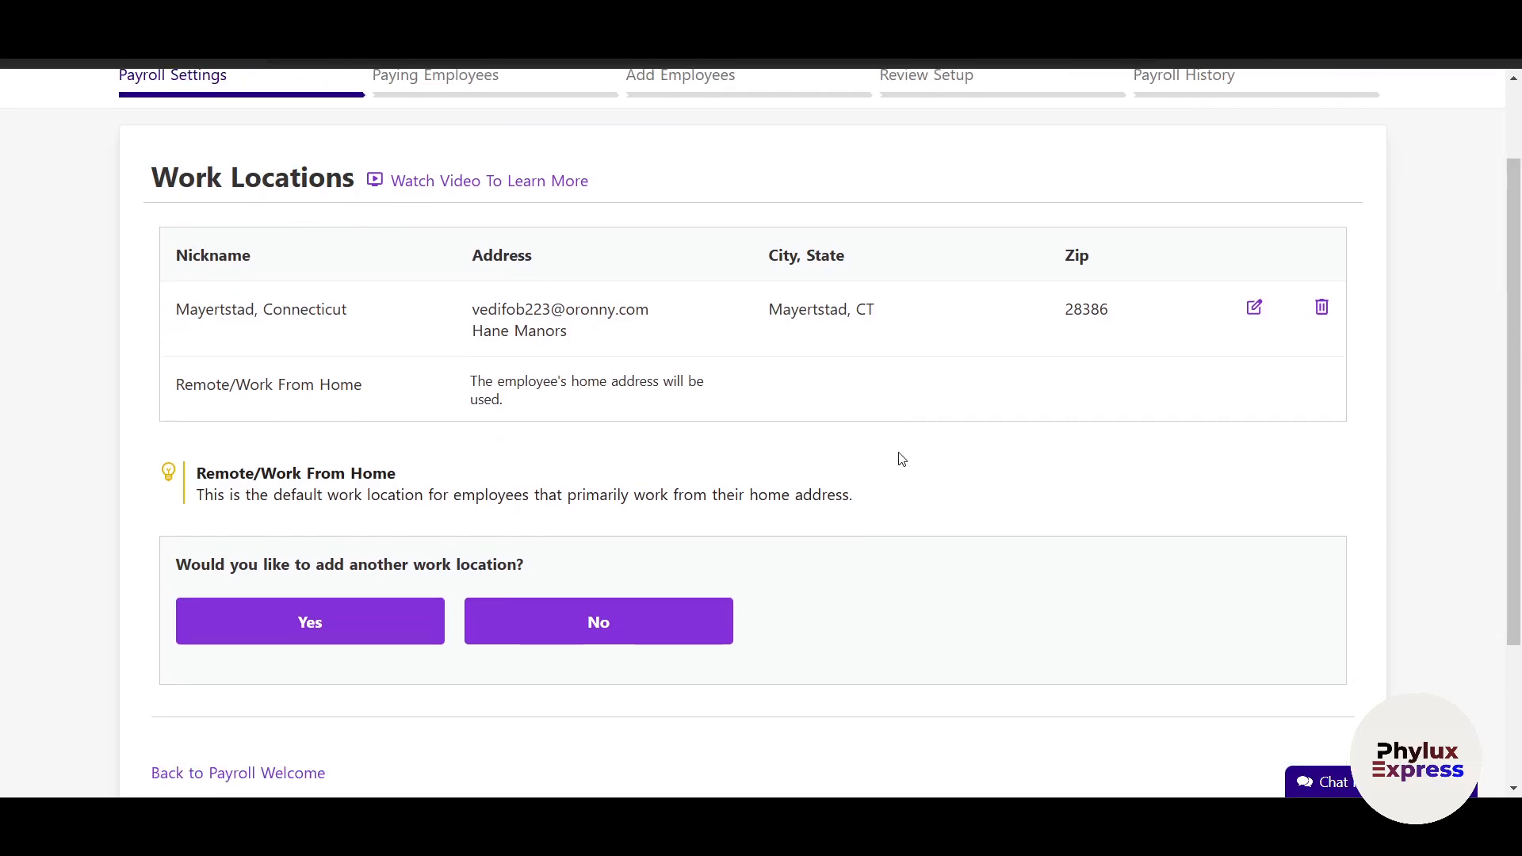
scroll(816, 449, up, 1)
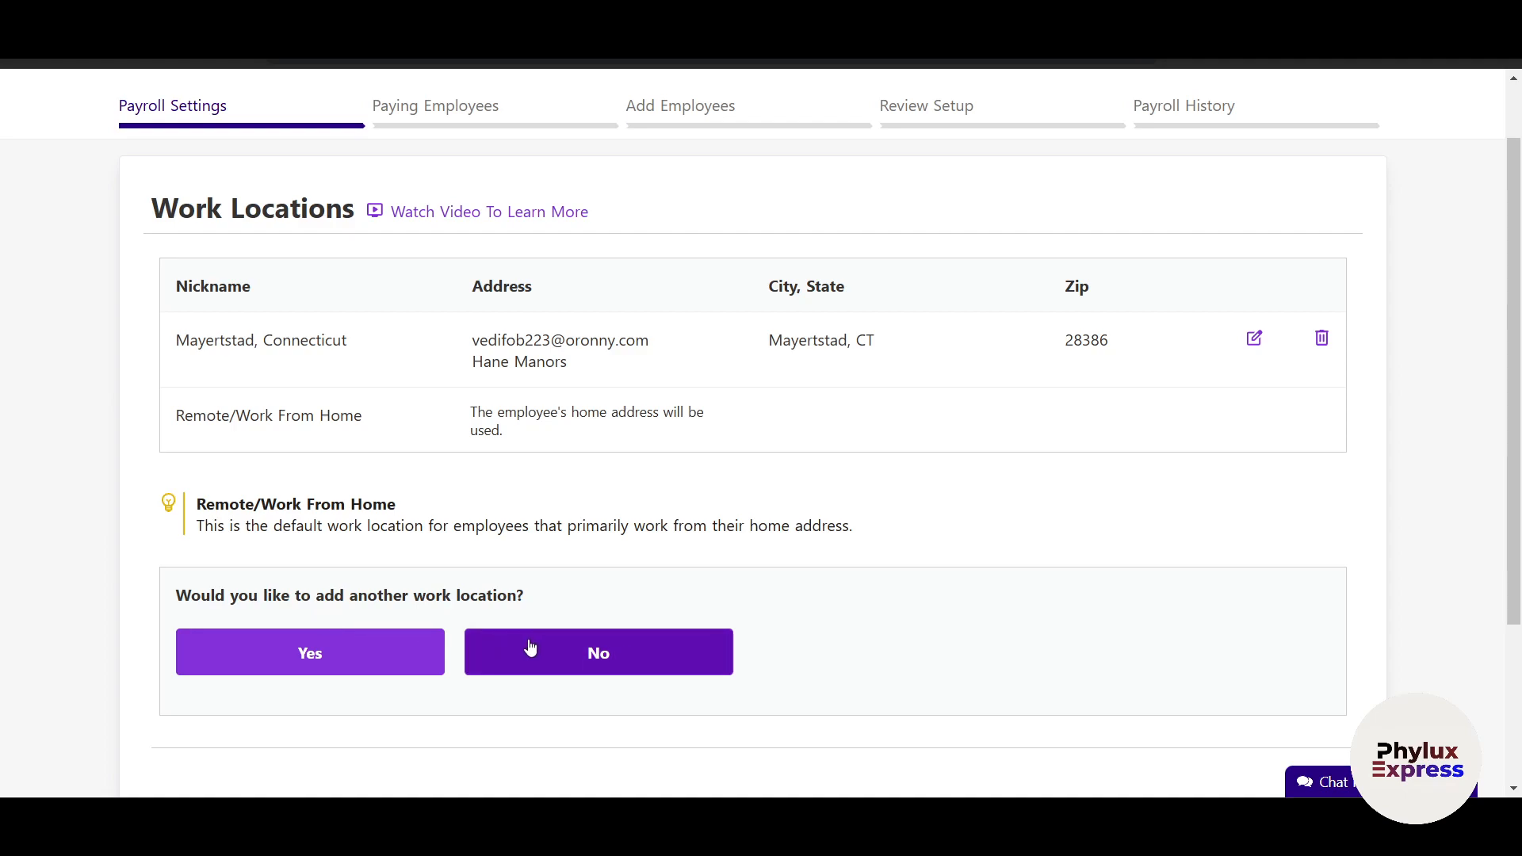
click(555, 655)
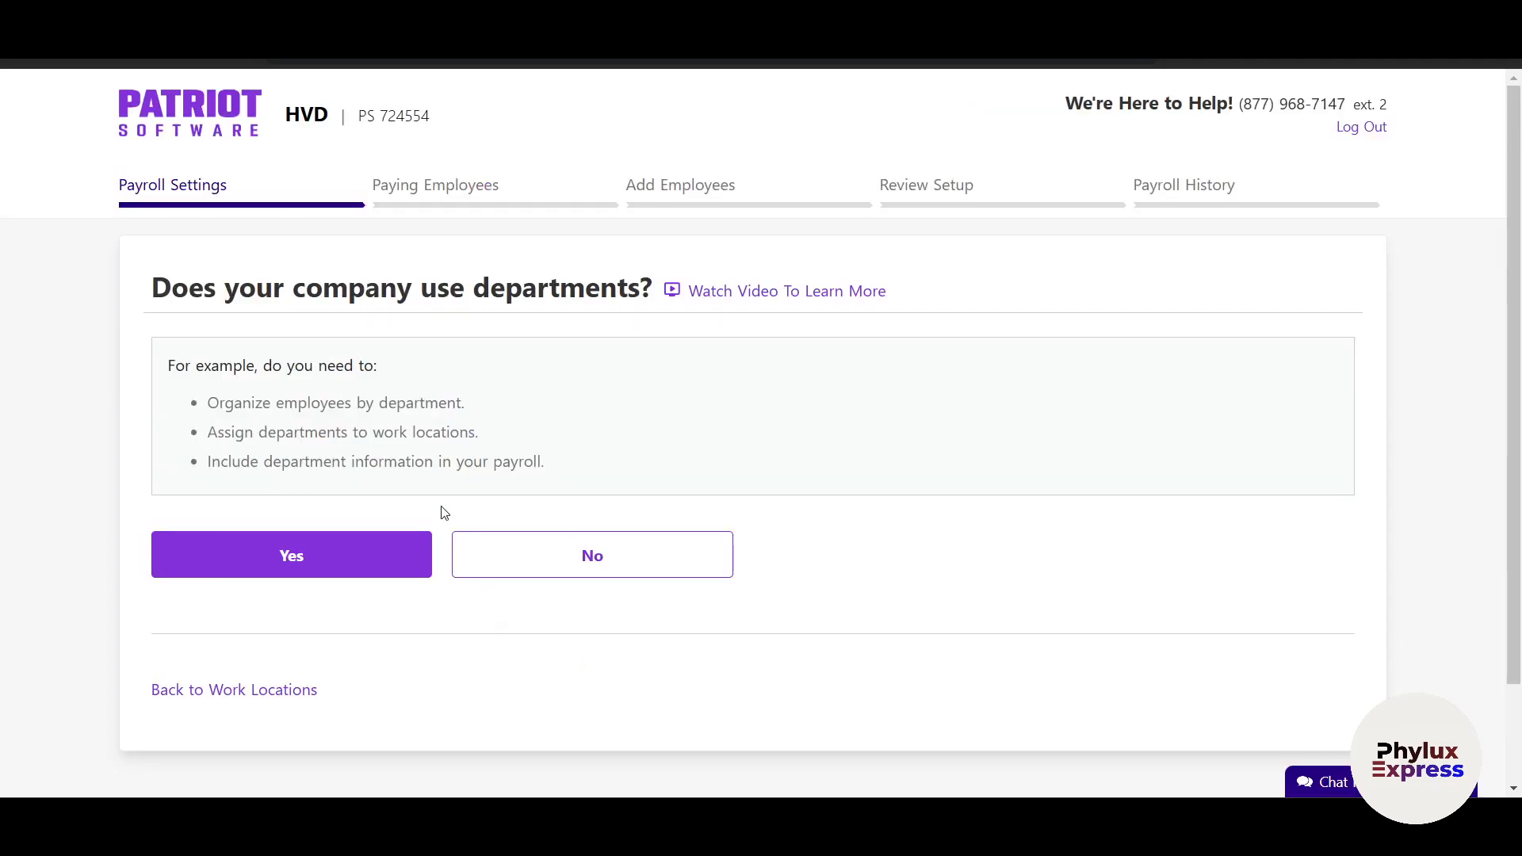
Step: Enable departments and save a 'Manager' department assigned to Mayertstad, Connecticut
click(365, 566)
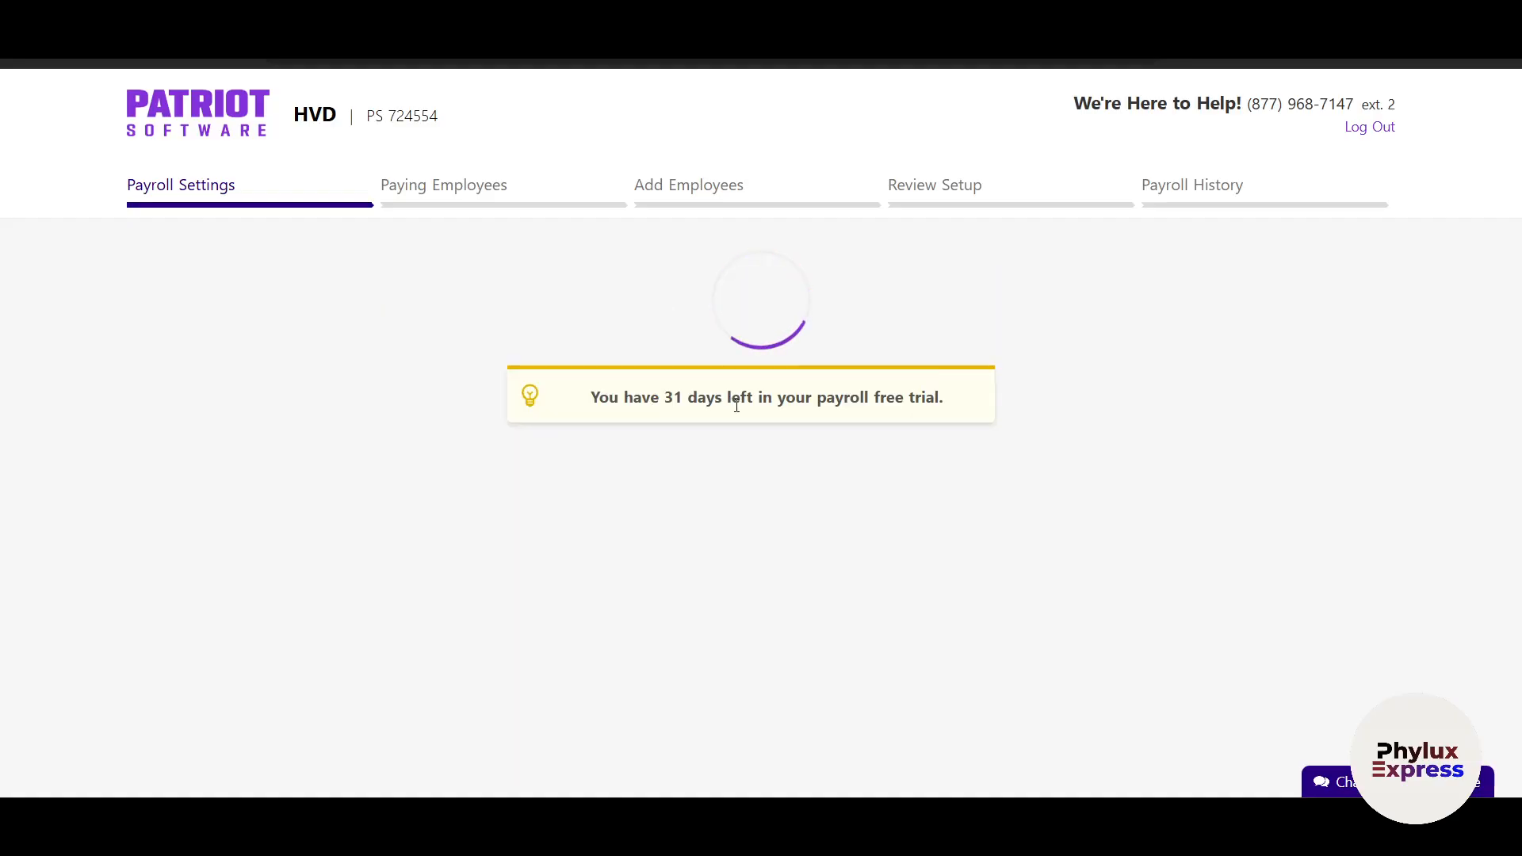
click(326, 420)
click(629, 543)
click(356, 410)
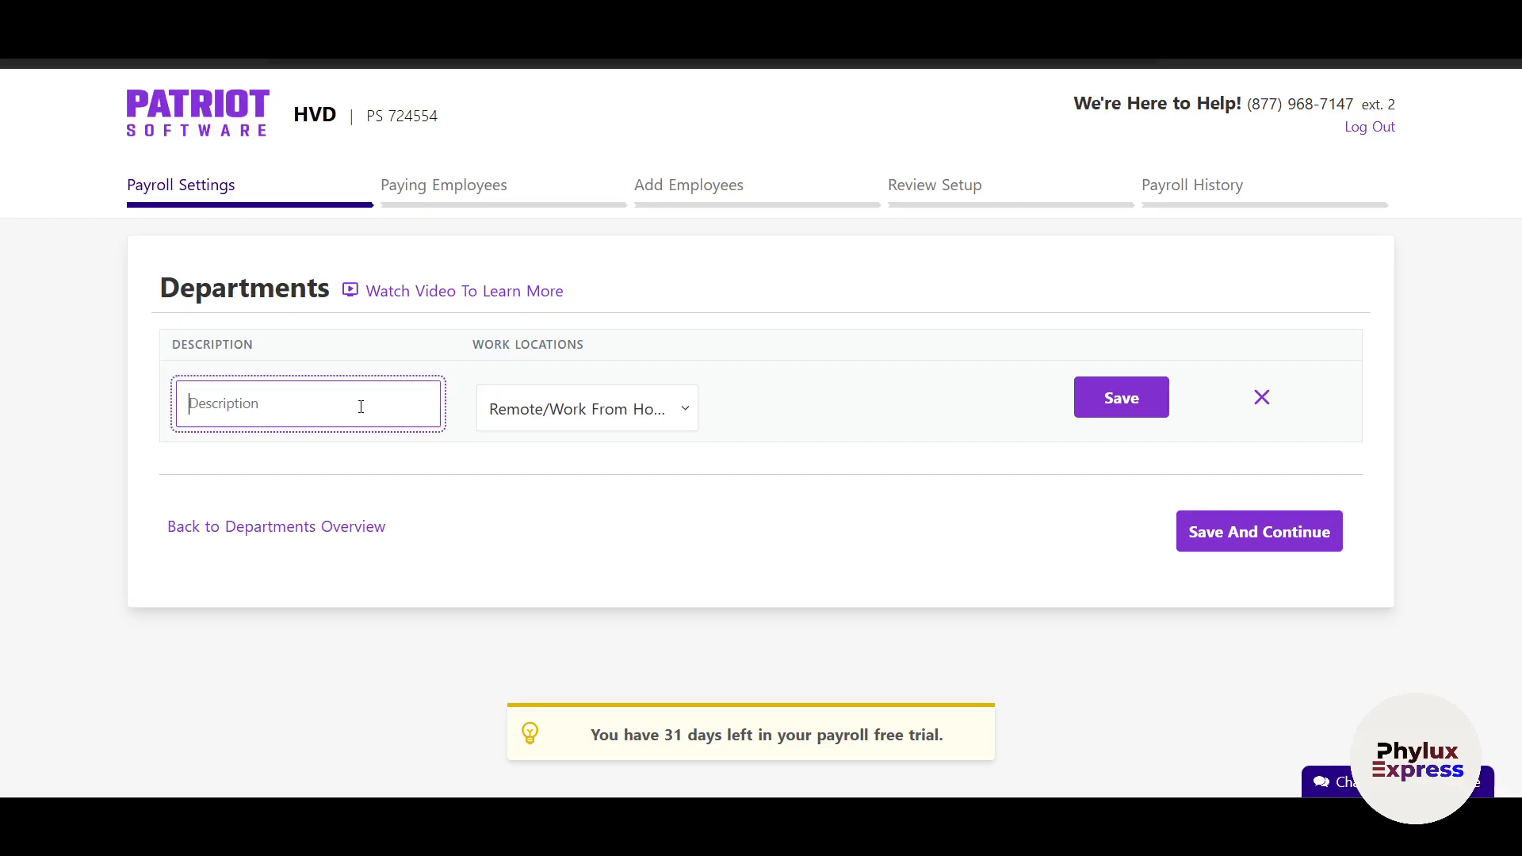
text(Manager)
click(631, 418)
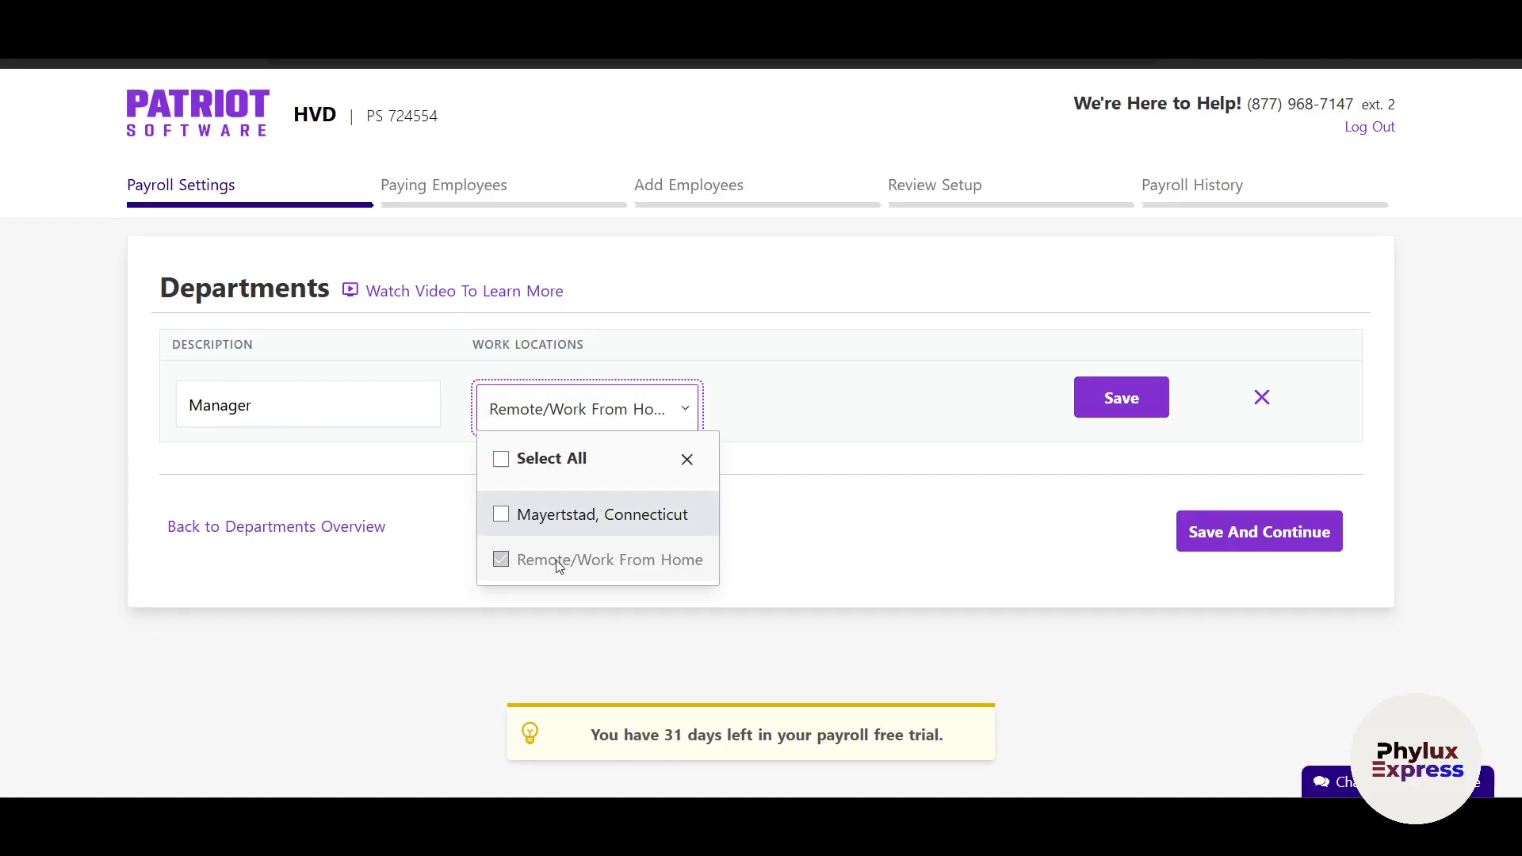
click(511, 519)
click(857, 548)
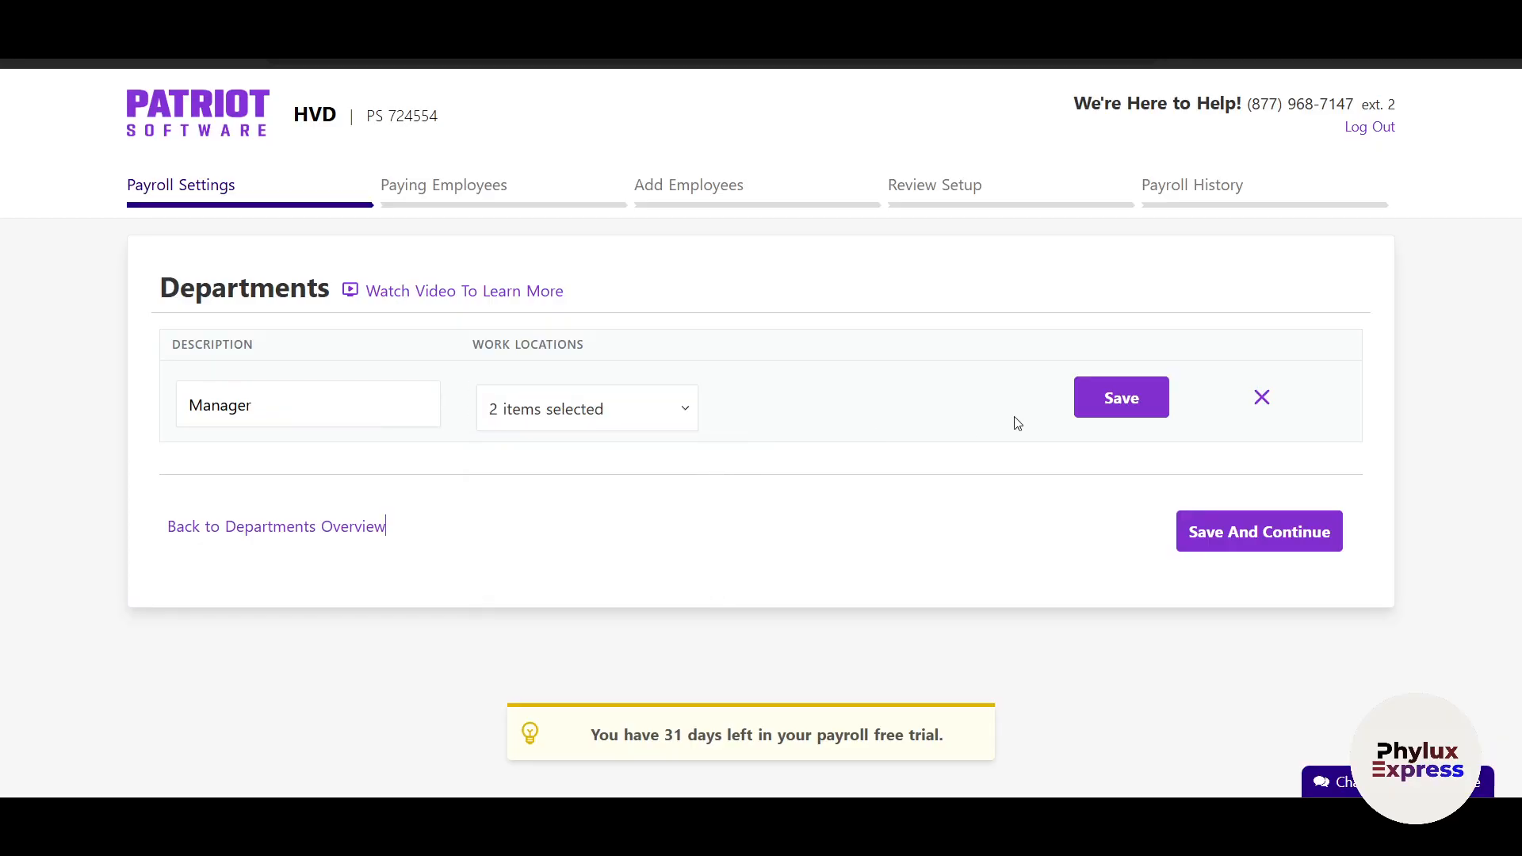
click(1088, 414)
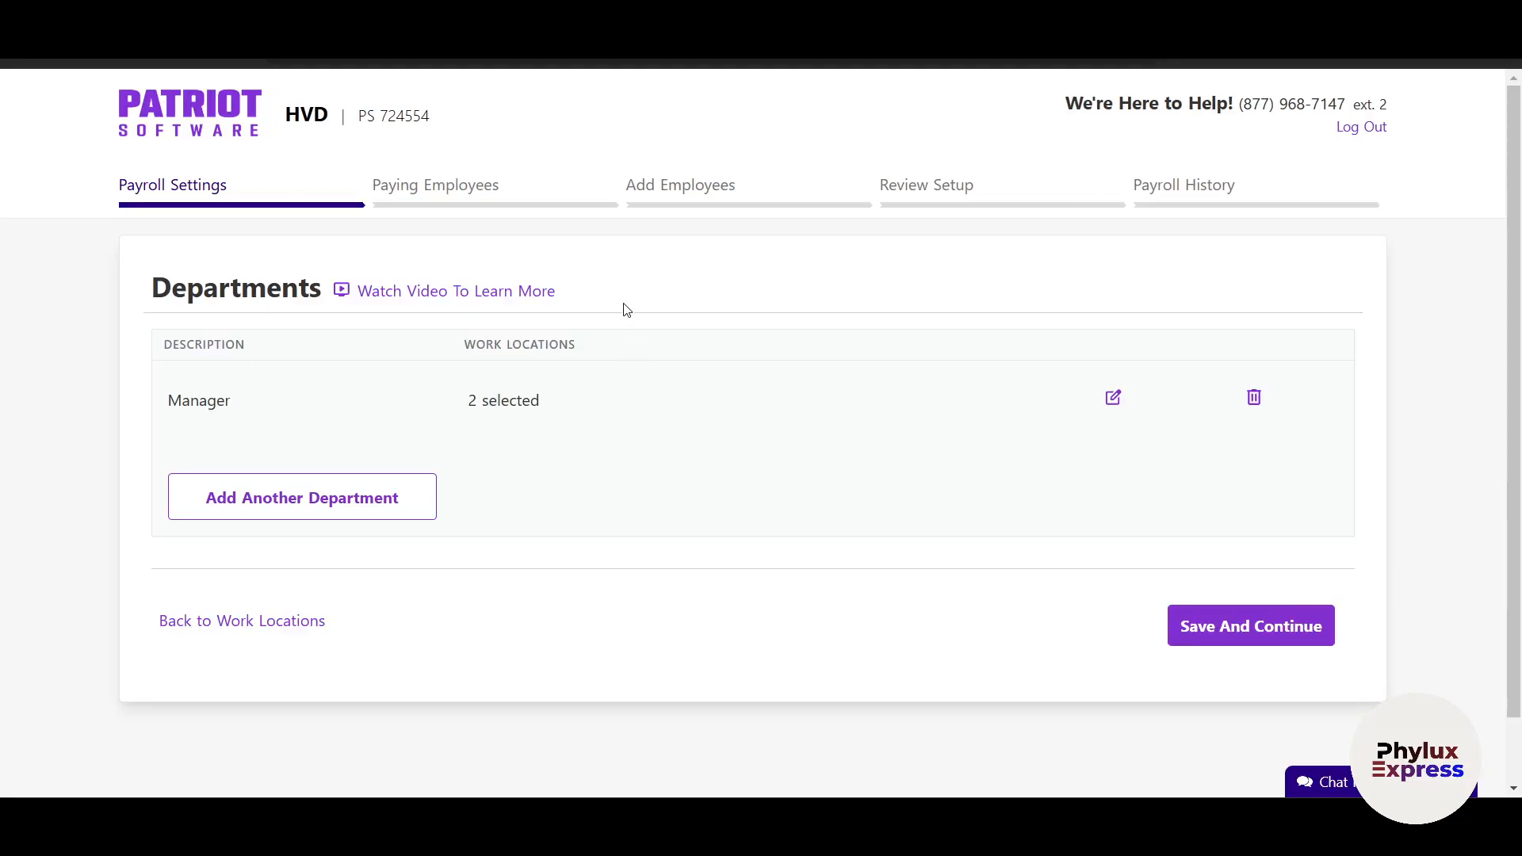
Step: Add a 'Socail Media' department covering all work locations, then save and continue
click(318, 499)
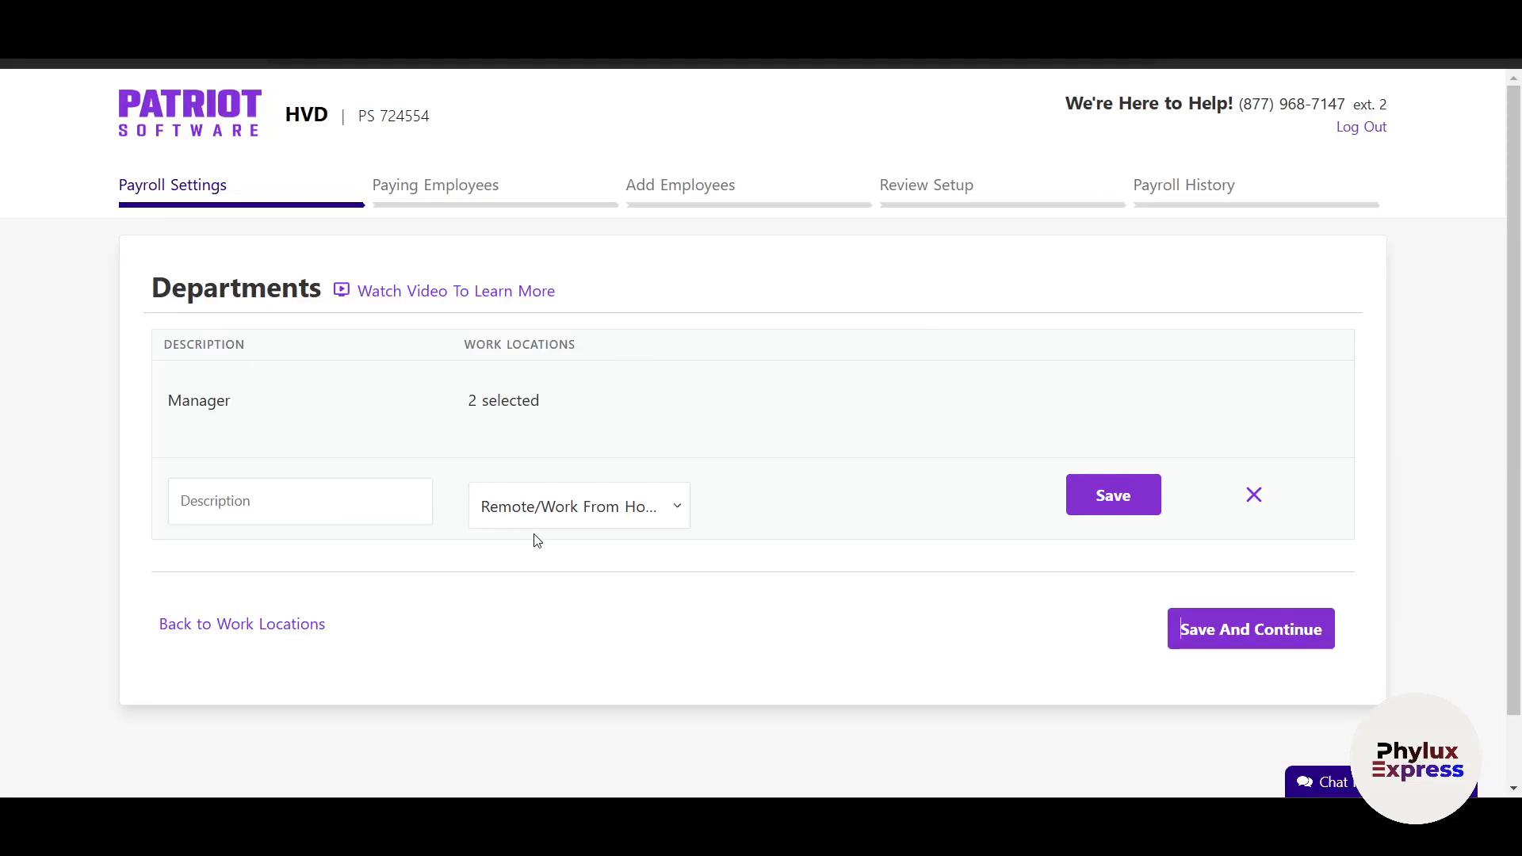
click(242, 514)
text(Socail Media)
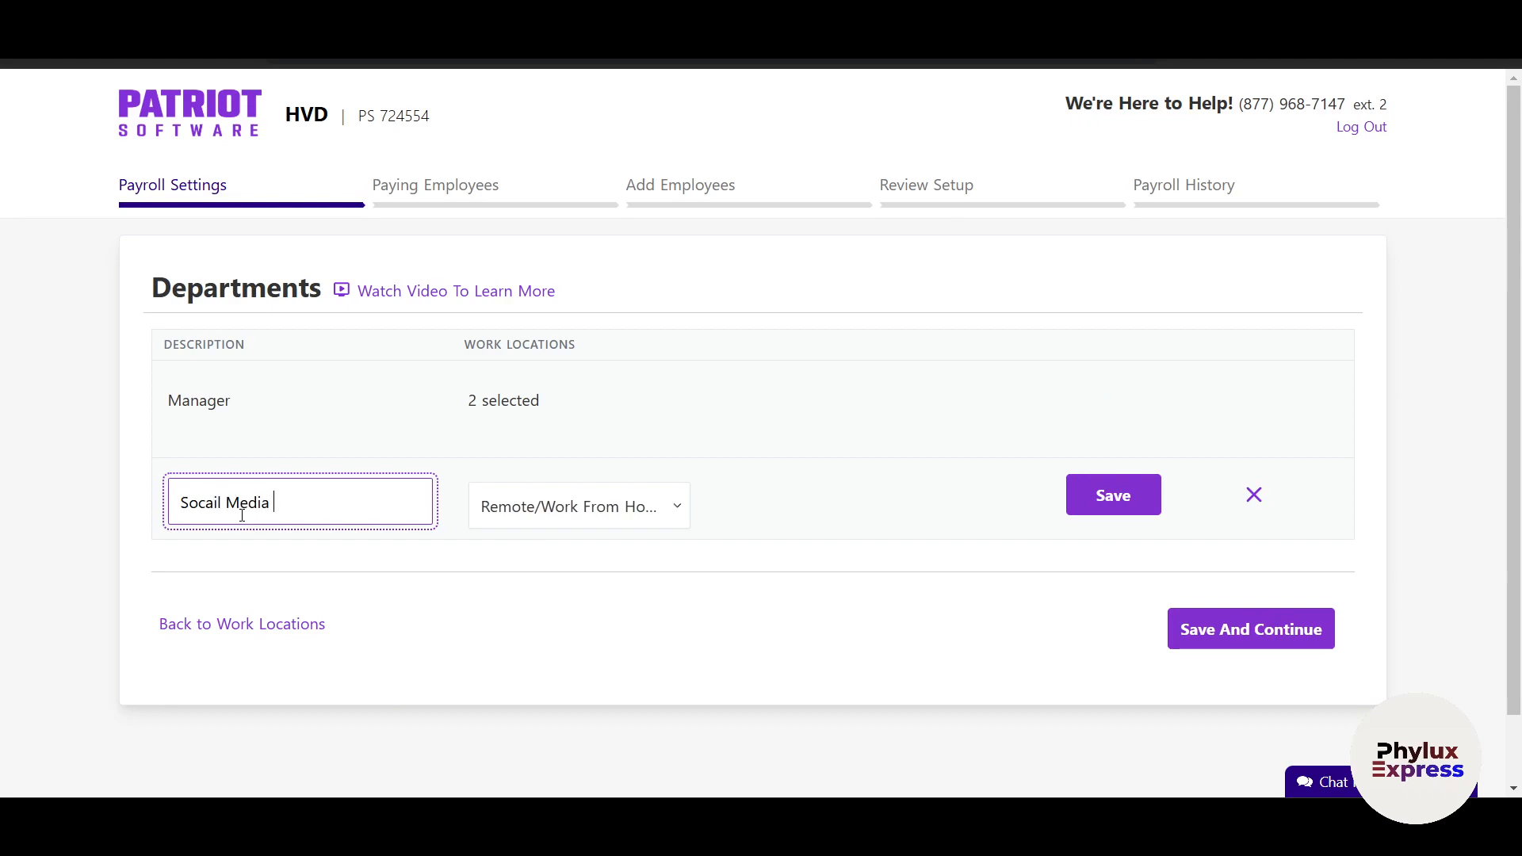
click(533, 505)
click(504, 559)
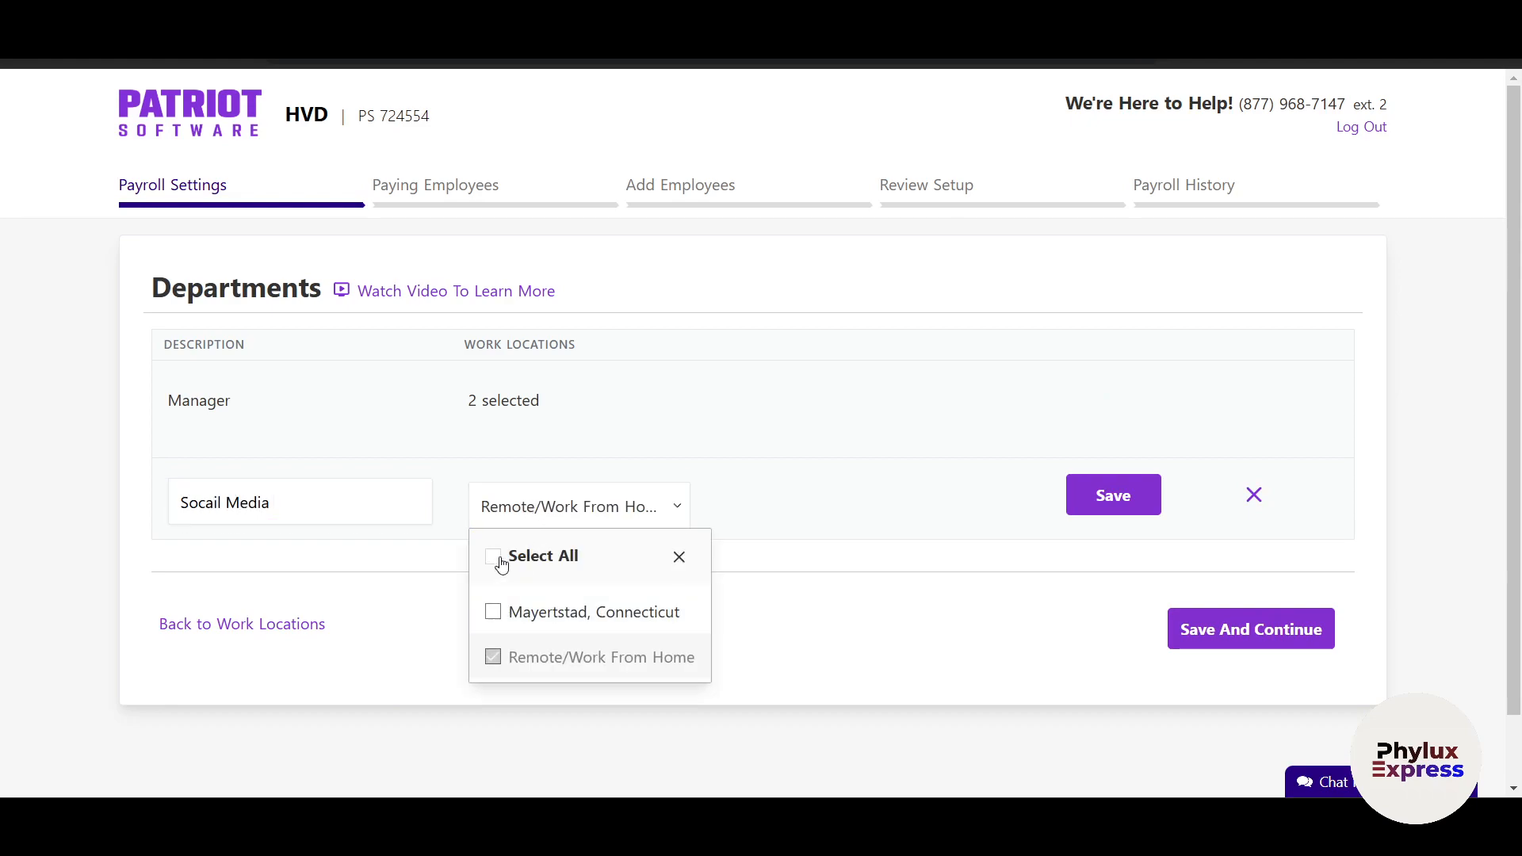
click(997, 672)
click(1116, 507)
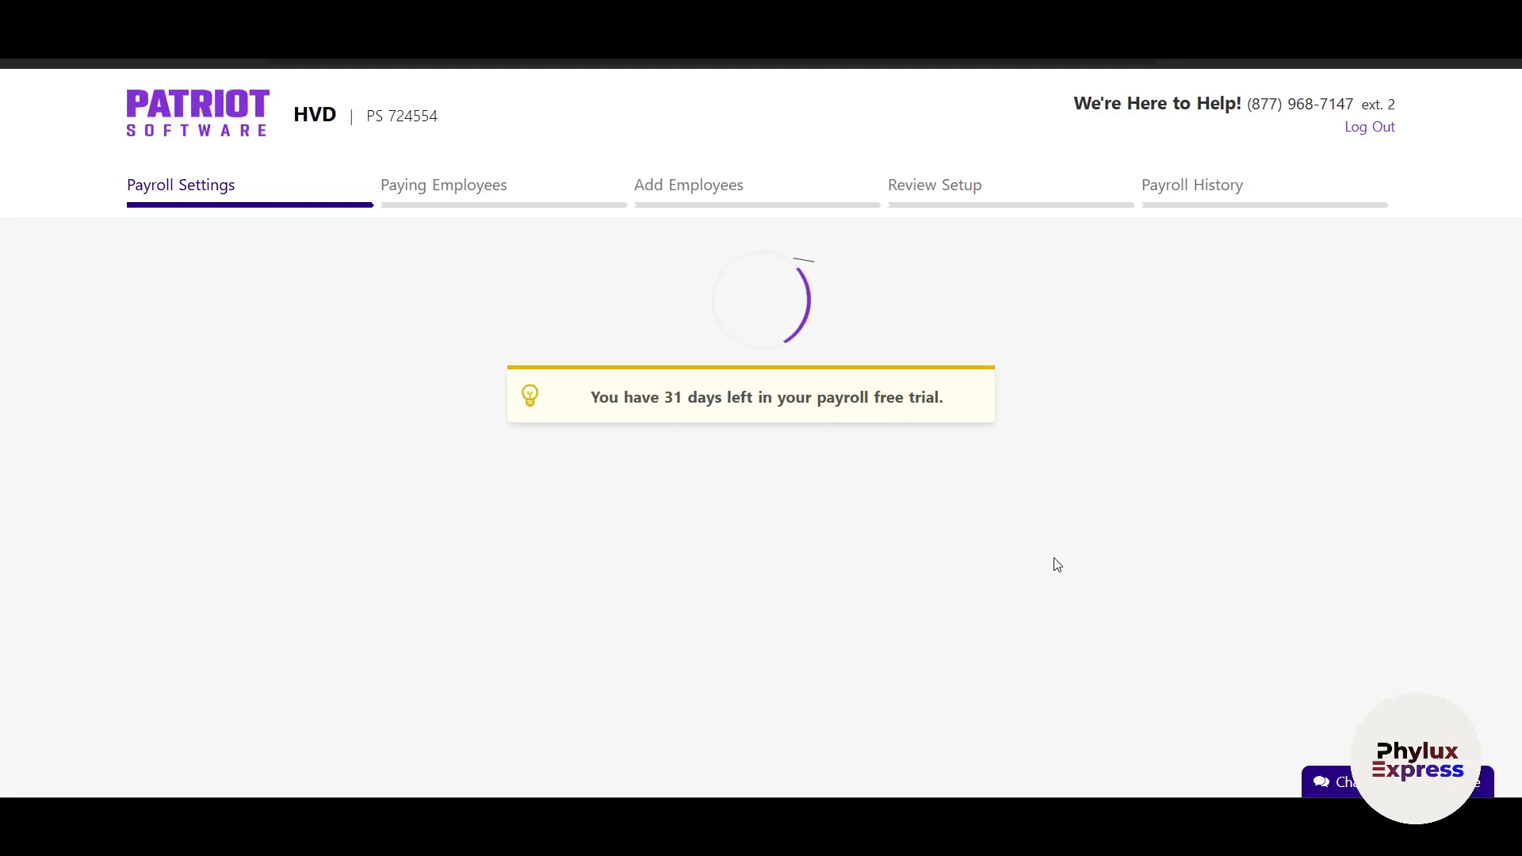
click(1270, 722)
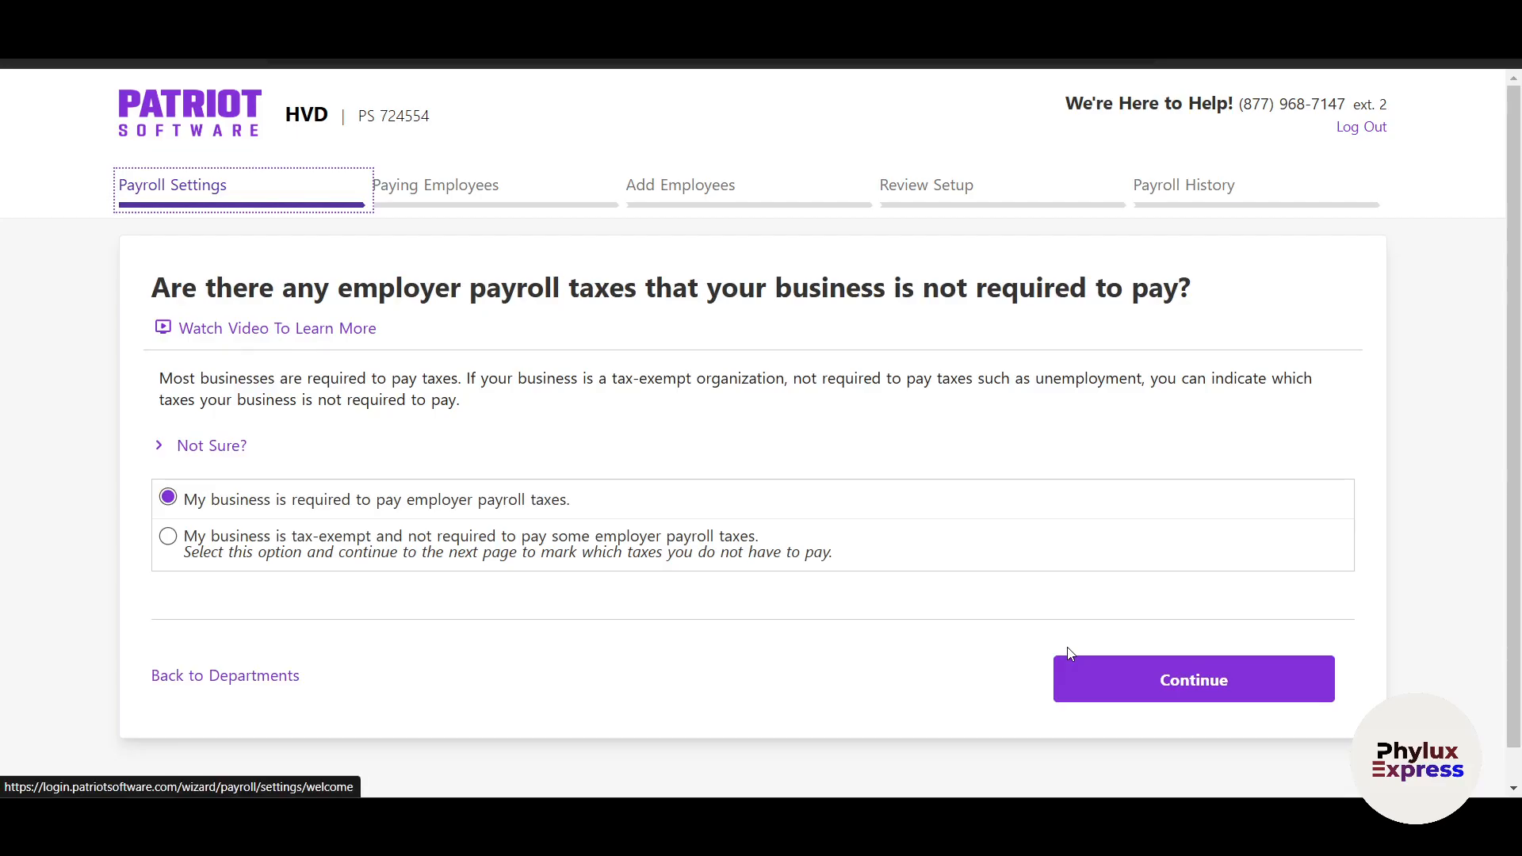
Step: Mark the business as tax-exempt and continue to the exemption settings
scroll(212, 372, down, 1)
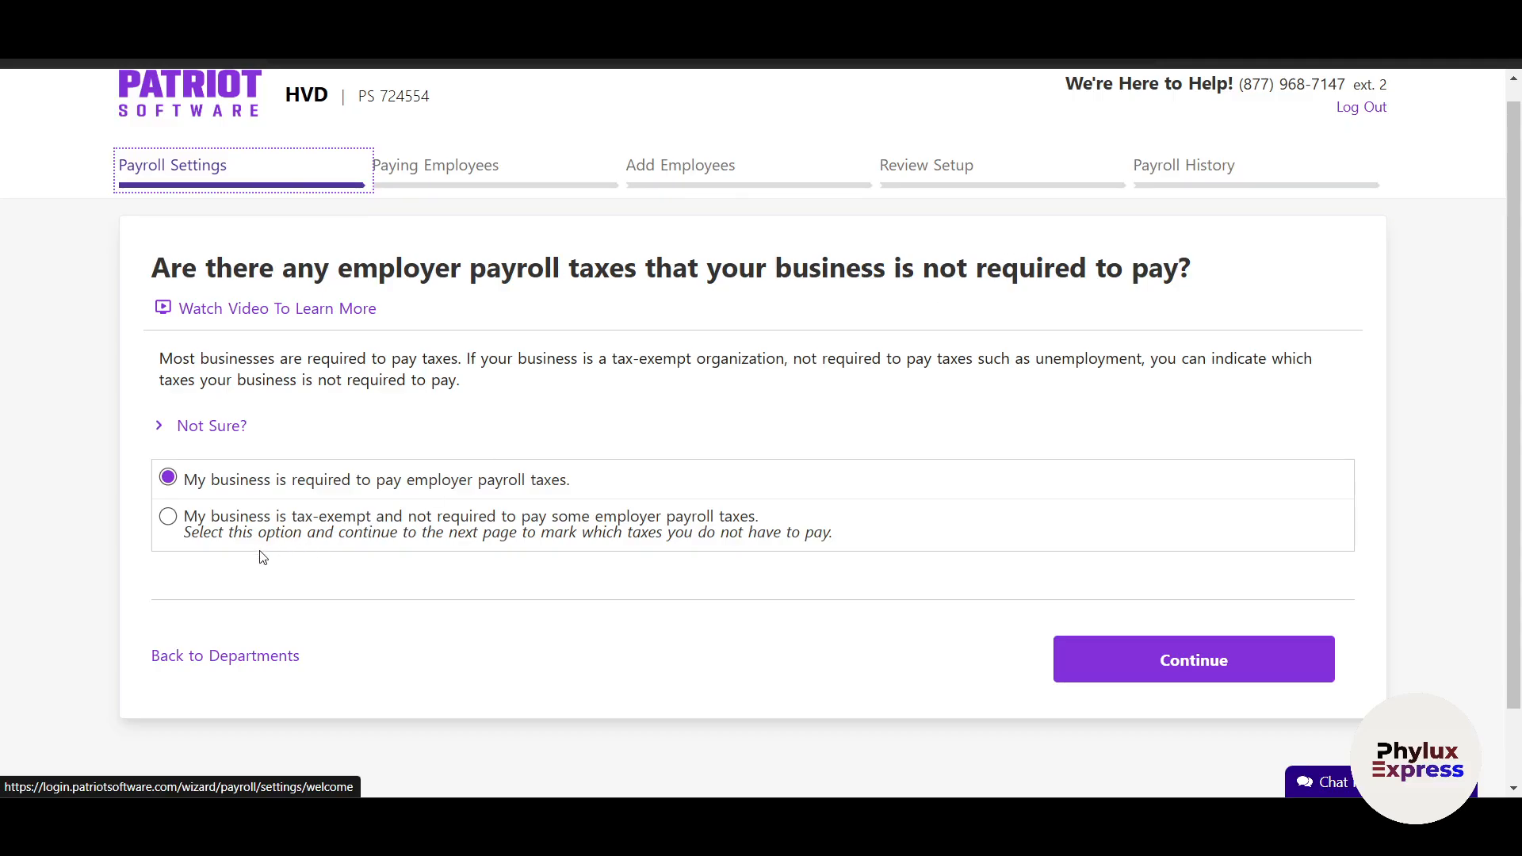
scroll(284, 554, down, 1)
click(168, 492)
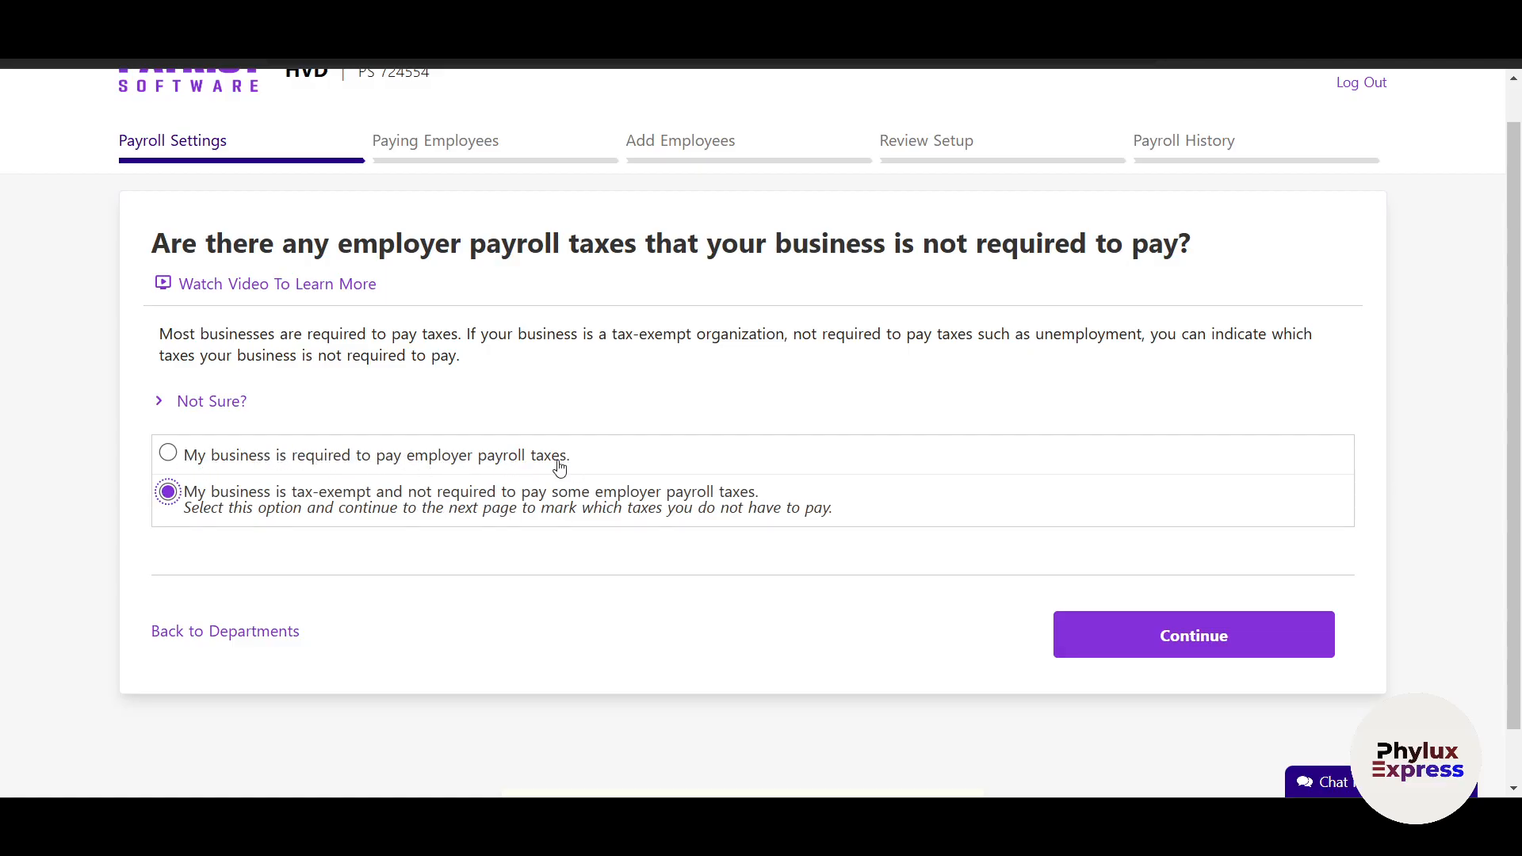
click(1195, 635)
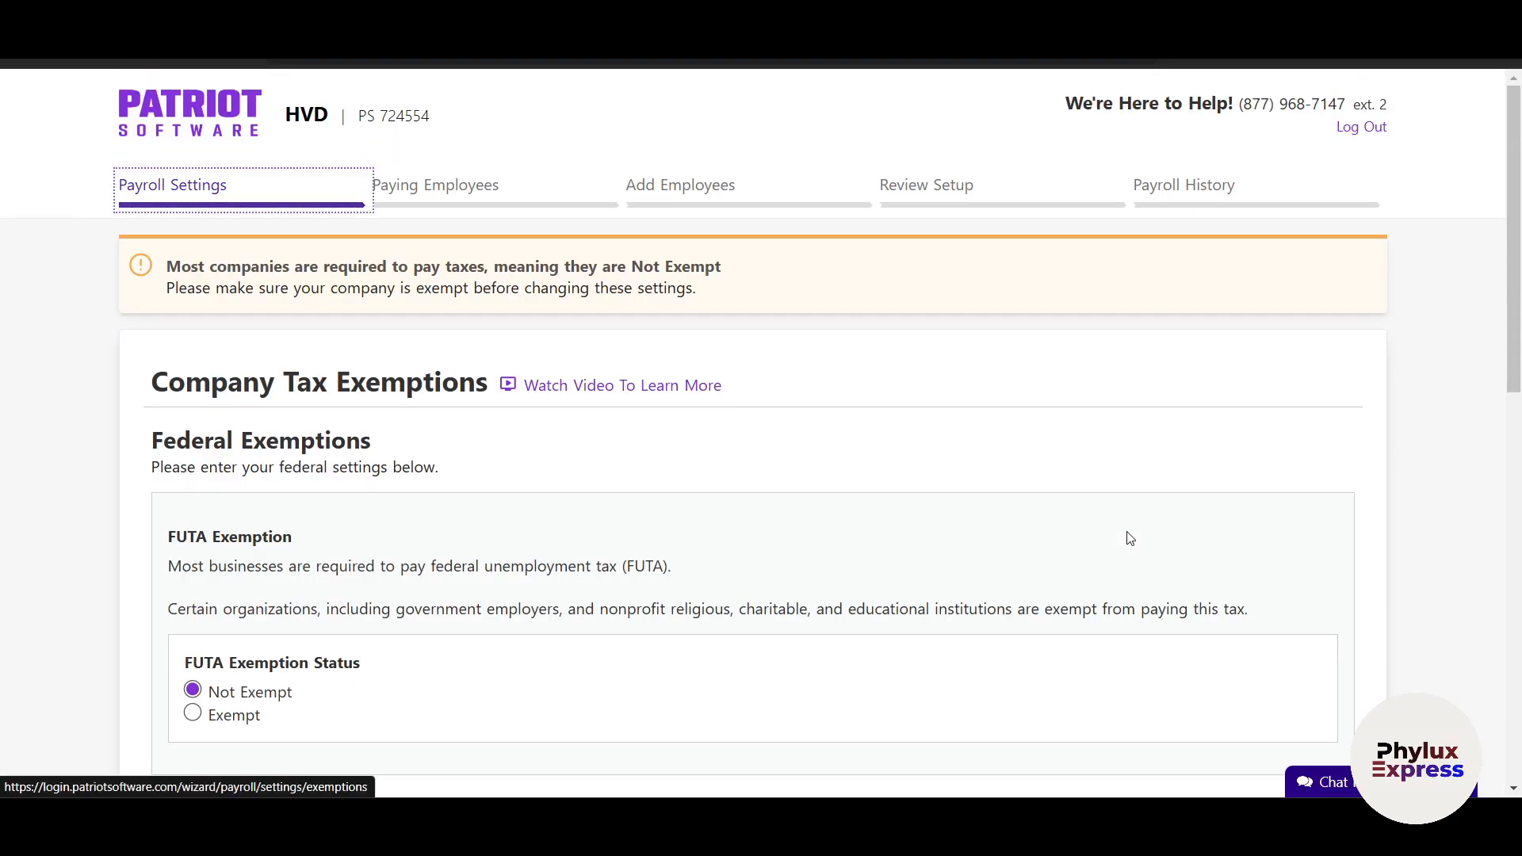
Step: Make FUTA exempt as a non-profit from 1/1/2025, keeping Connecticut SUTA and PL Not Exempt
scroll(1128, 535, down, 4)
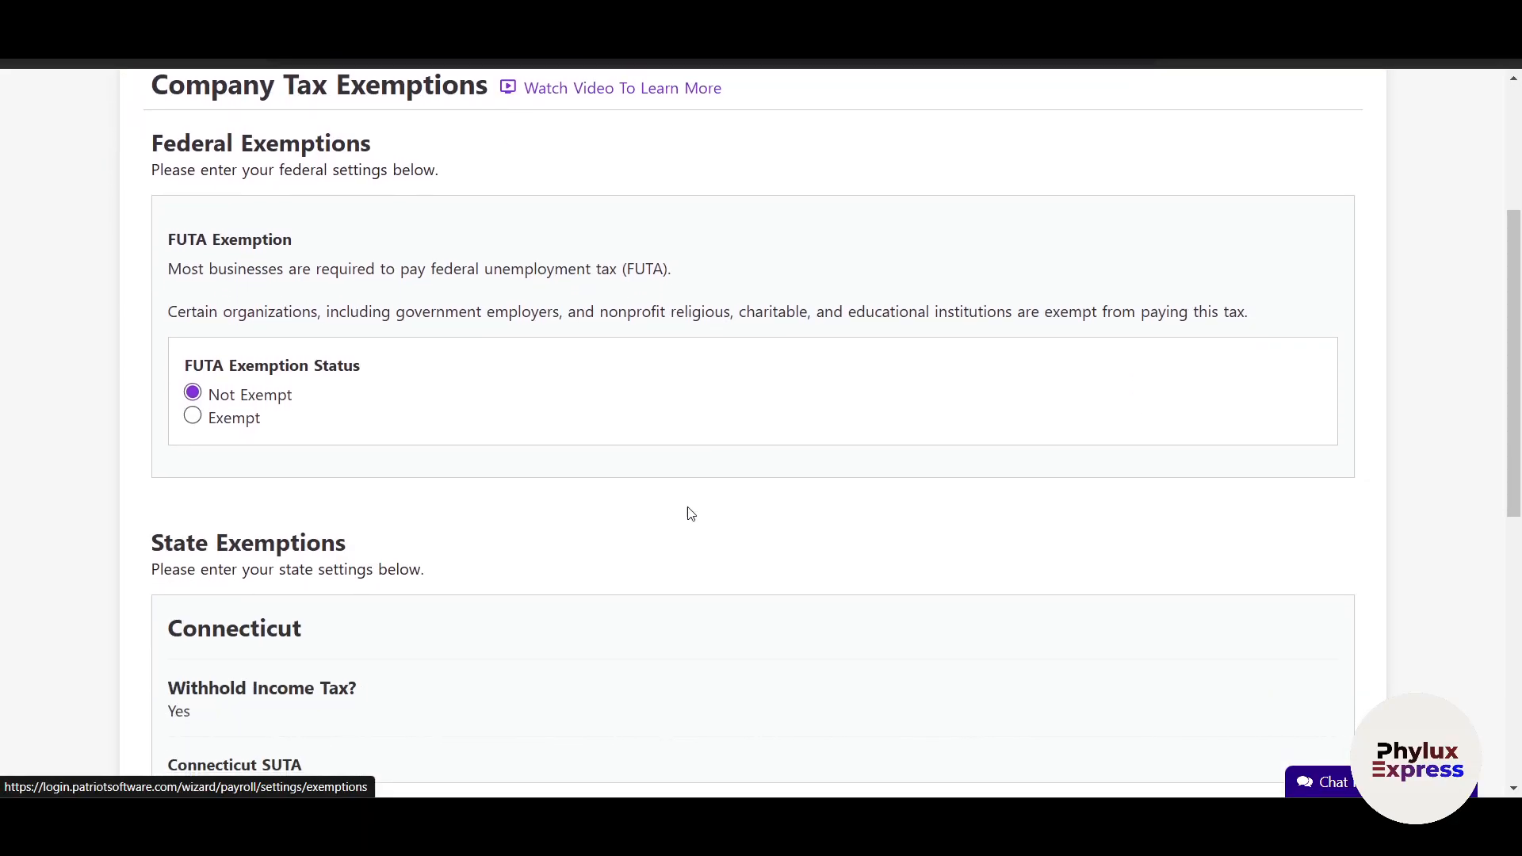
click(193, 417)
scroll(228, 454, down, 1)
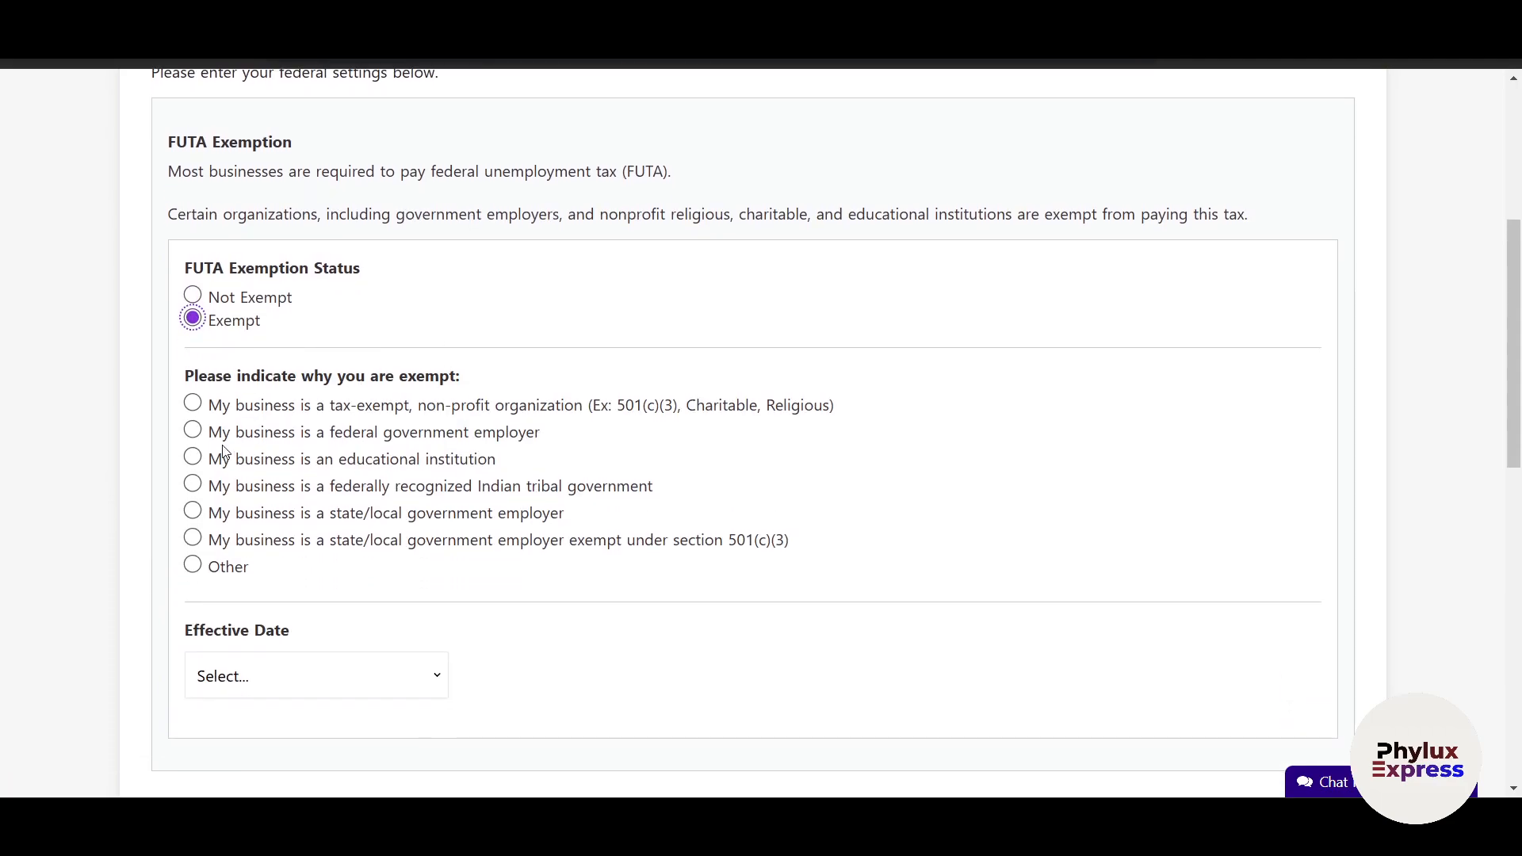
click(194, 404)
scroll(565, 550, down, 4)
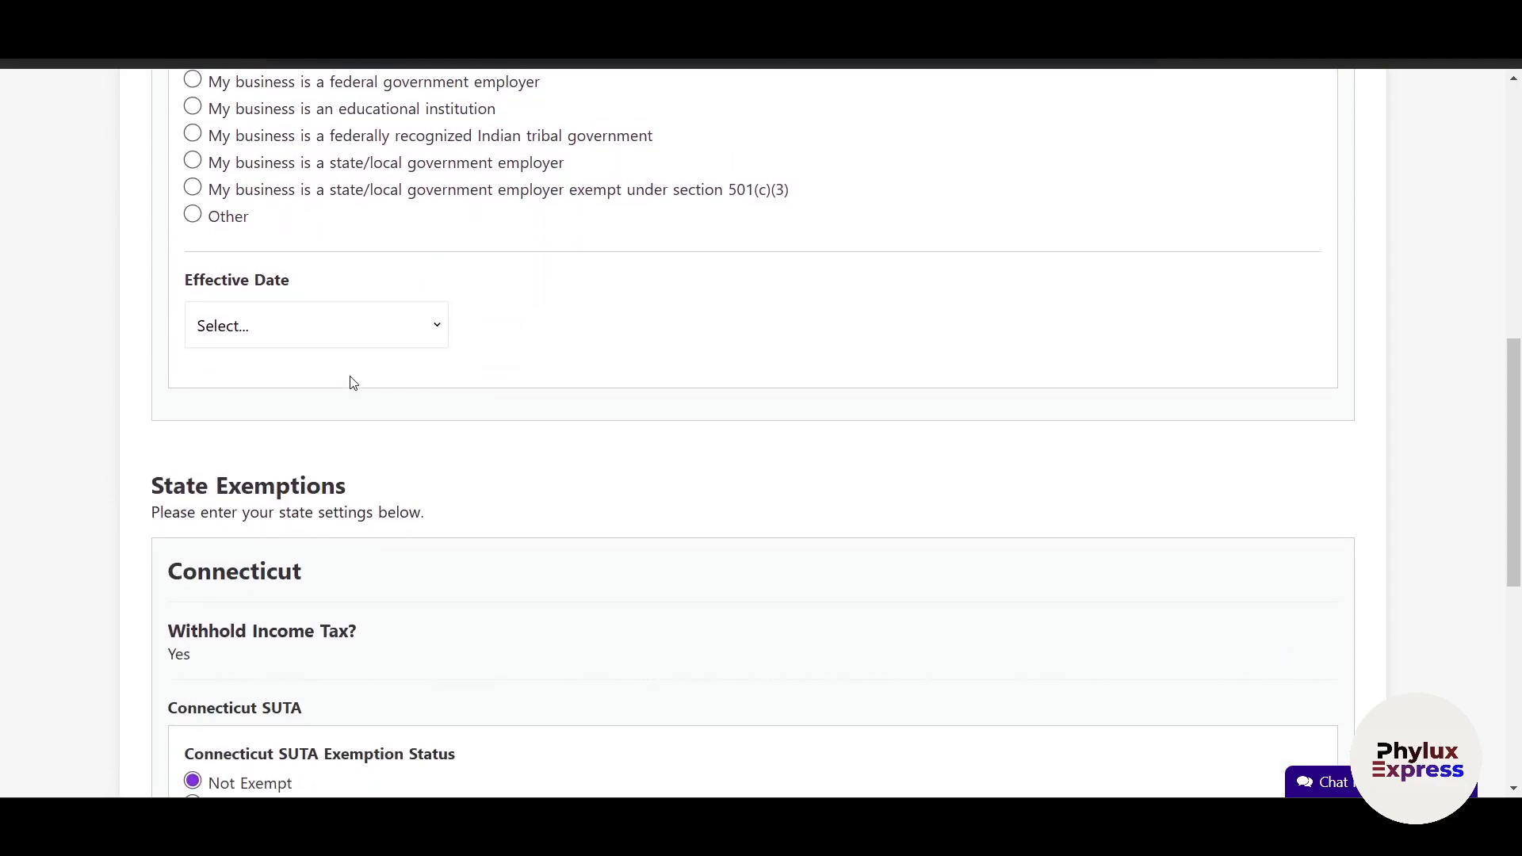
click(326, 326)
click(312, 412)
scroll(388, 449, down, 7)
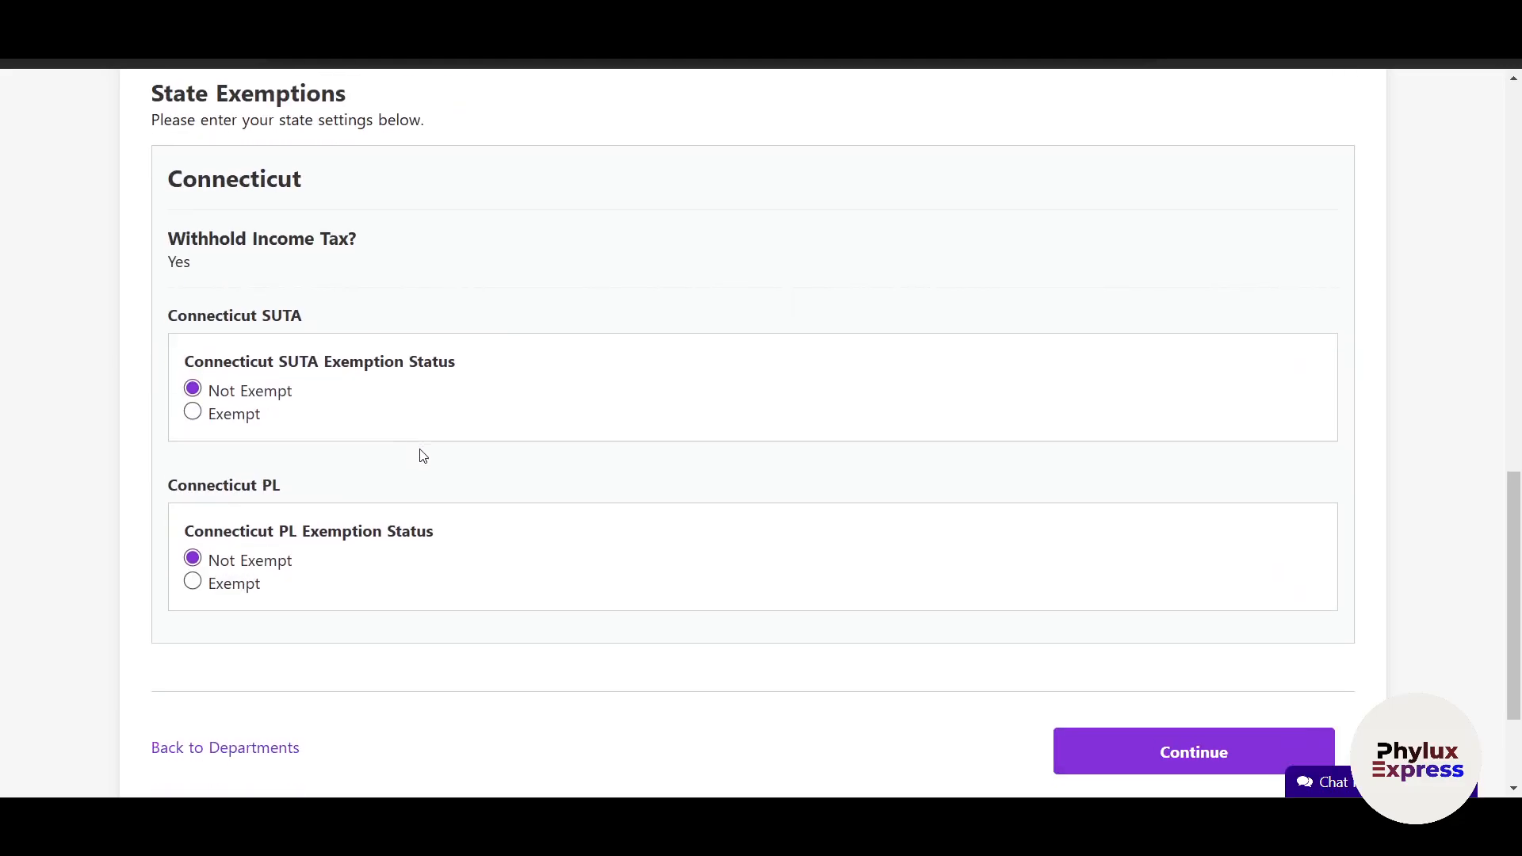
scroll(427, 461, up, 2)
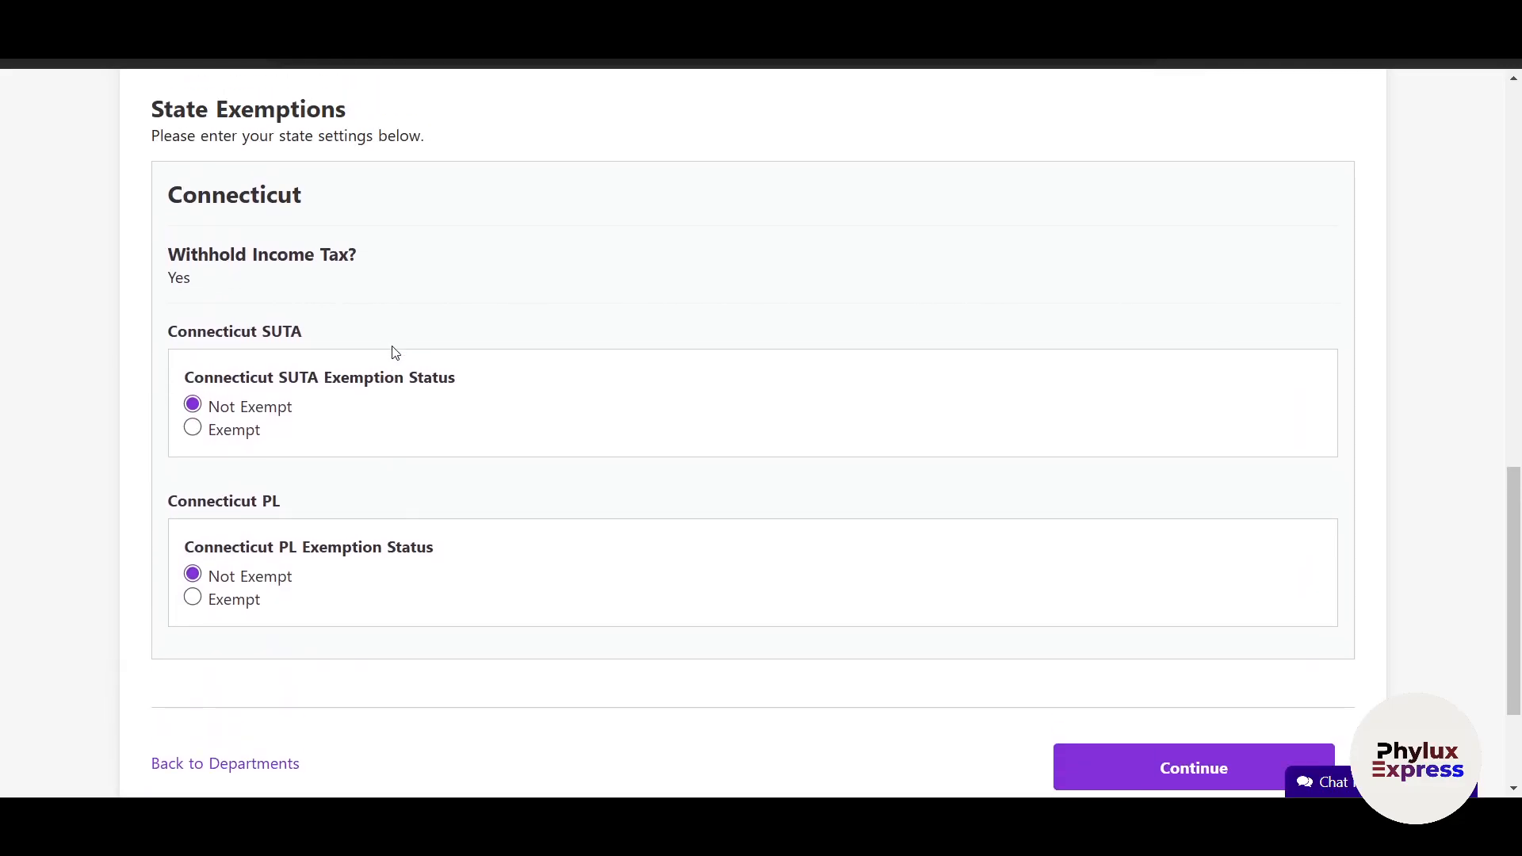
scroll(399, 341, down, 1)
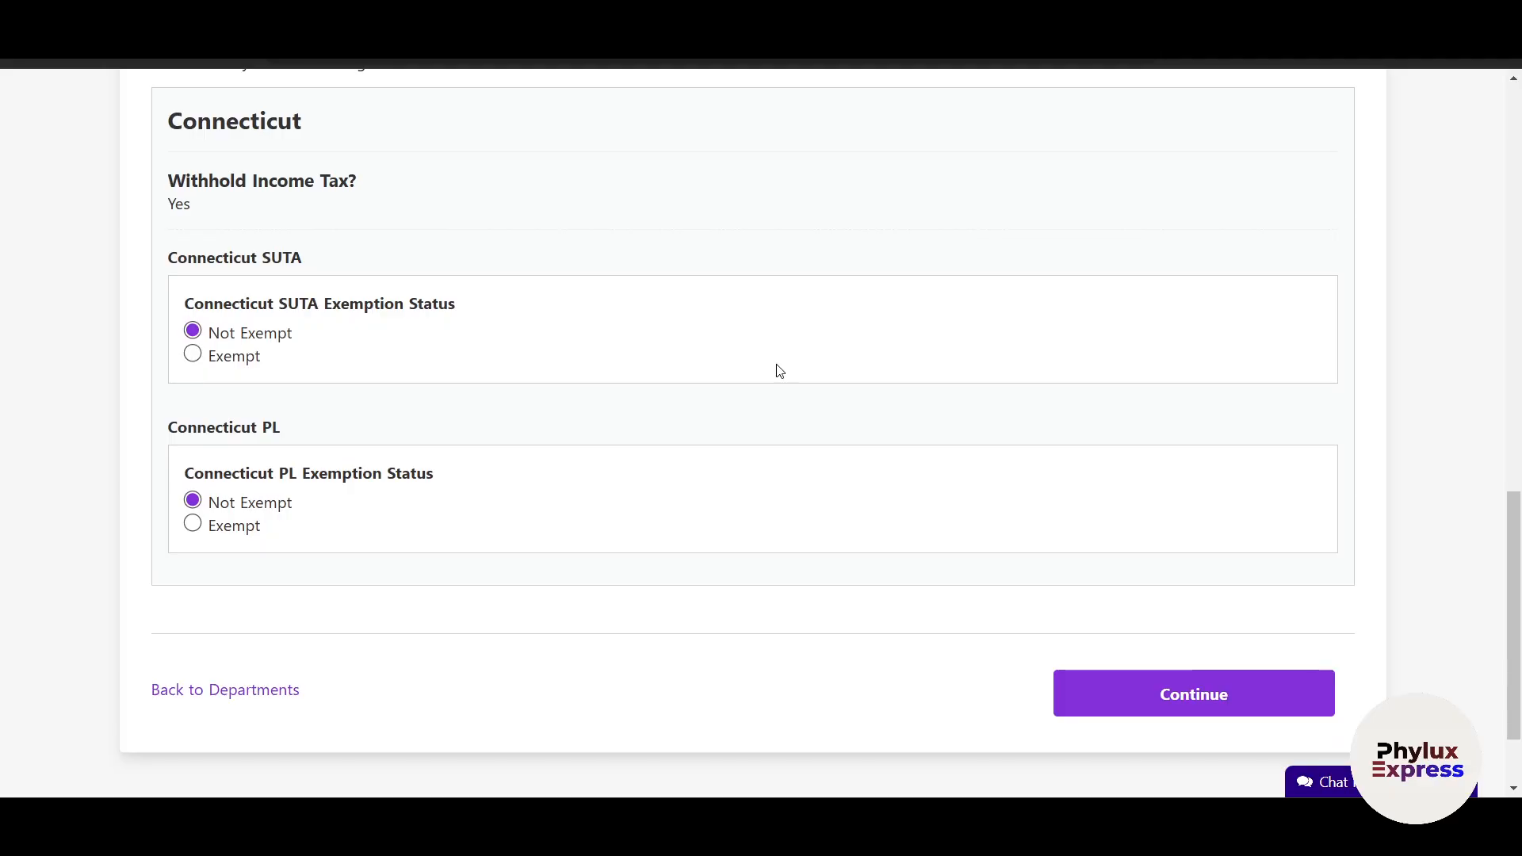
scroll(832, 444, down, 1)
click(1153, 615)
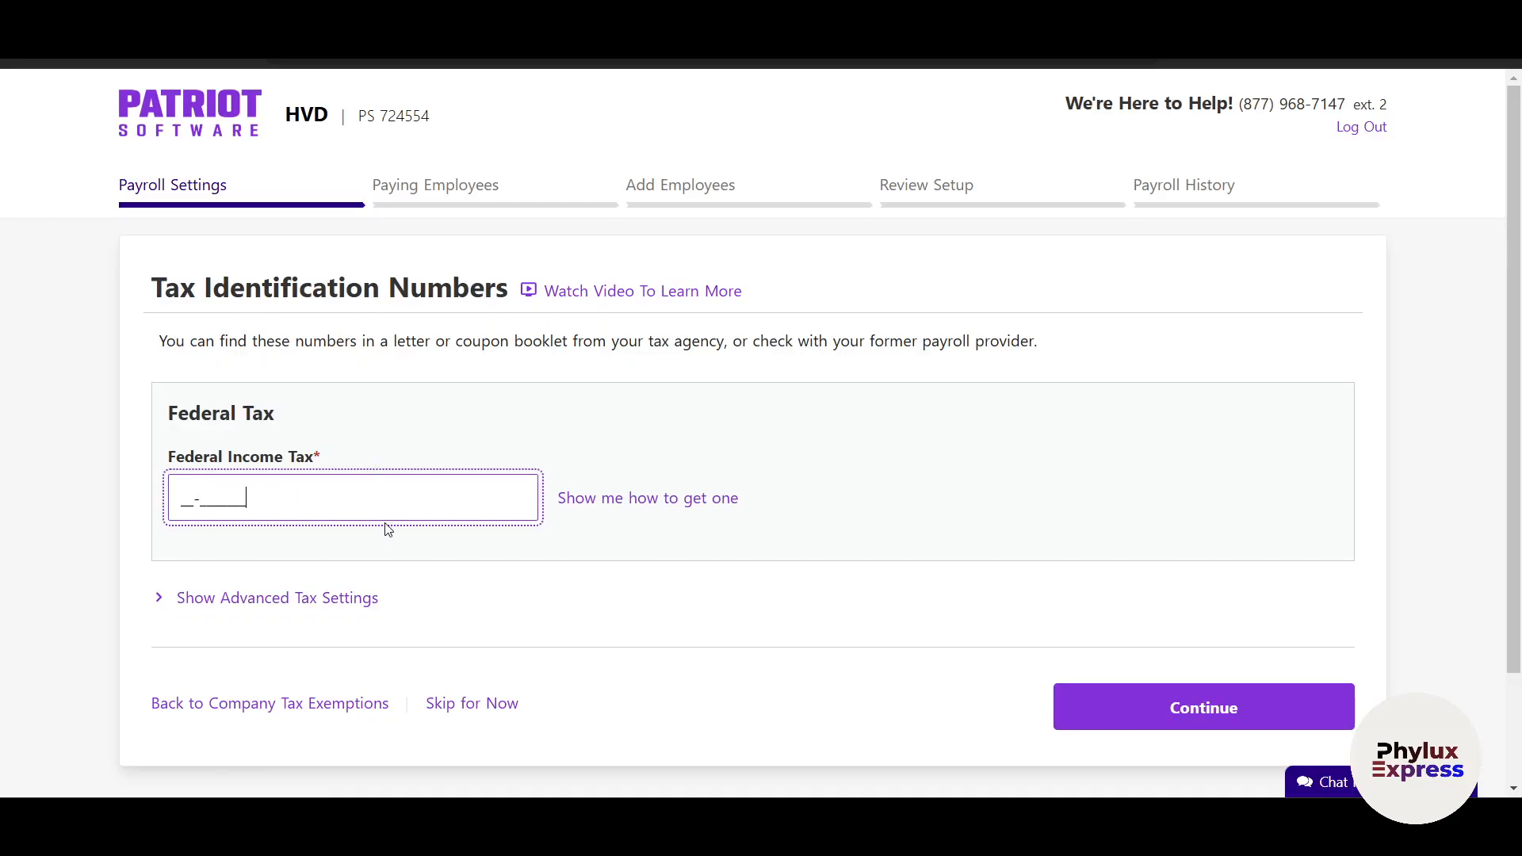
Step: Expand the advanced federal tax settings and set the federal filer type to 944
scroll(341, 534, down, 1)
click(1121, 632)
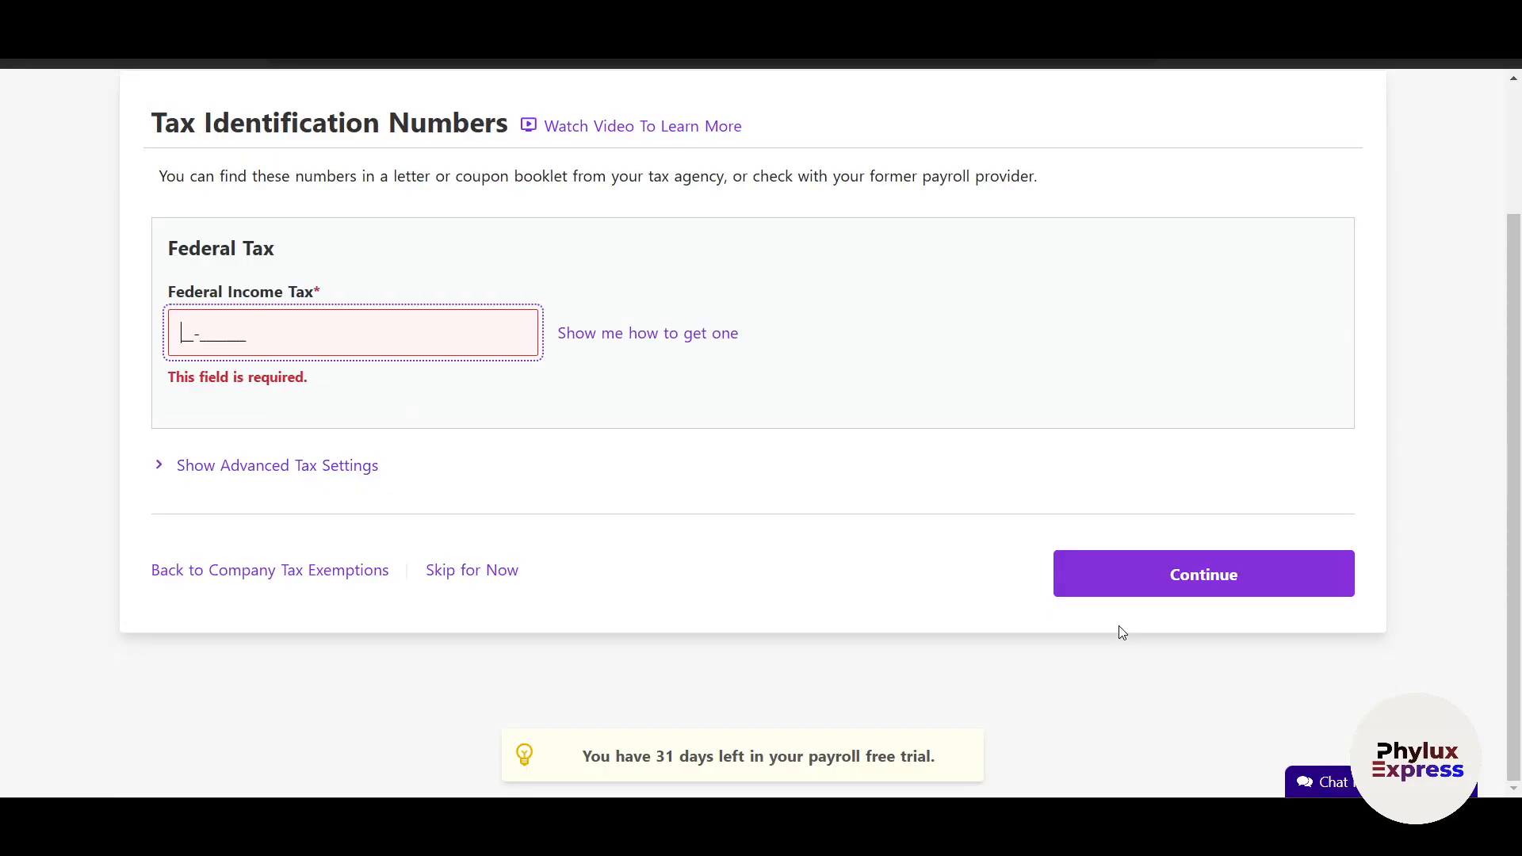
click(194, 469)
scroll(208, 587, down, 1)
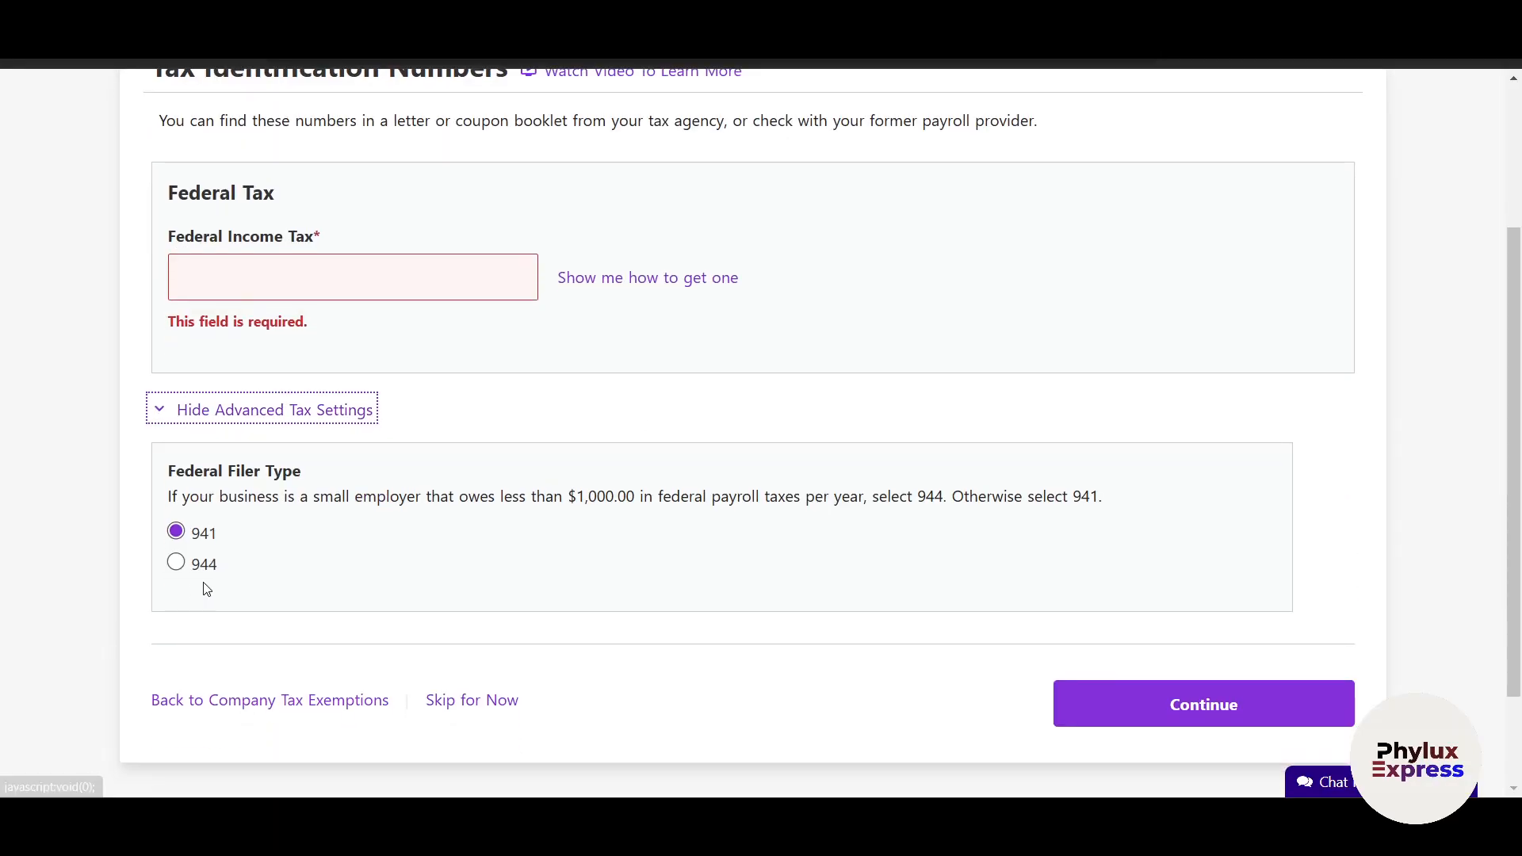
click(176, 562)
Step: Open the help on getting a federal tax ID, then skip the tax ID step for now
click(648, 278)
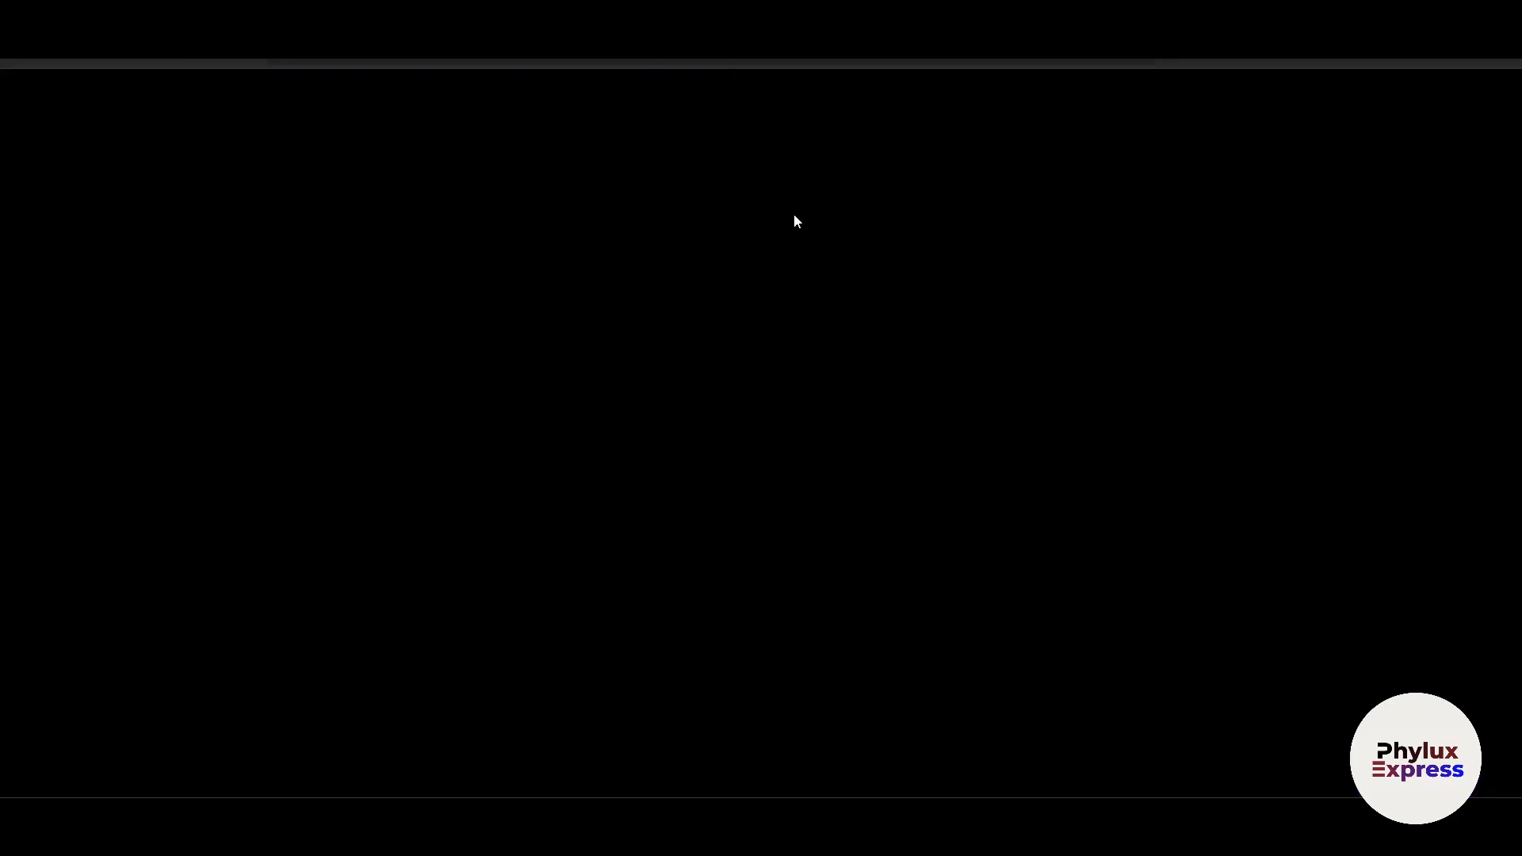
scroll(543, 529, down, 5)
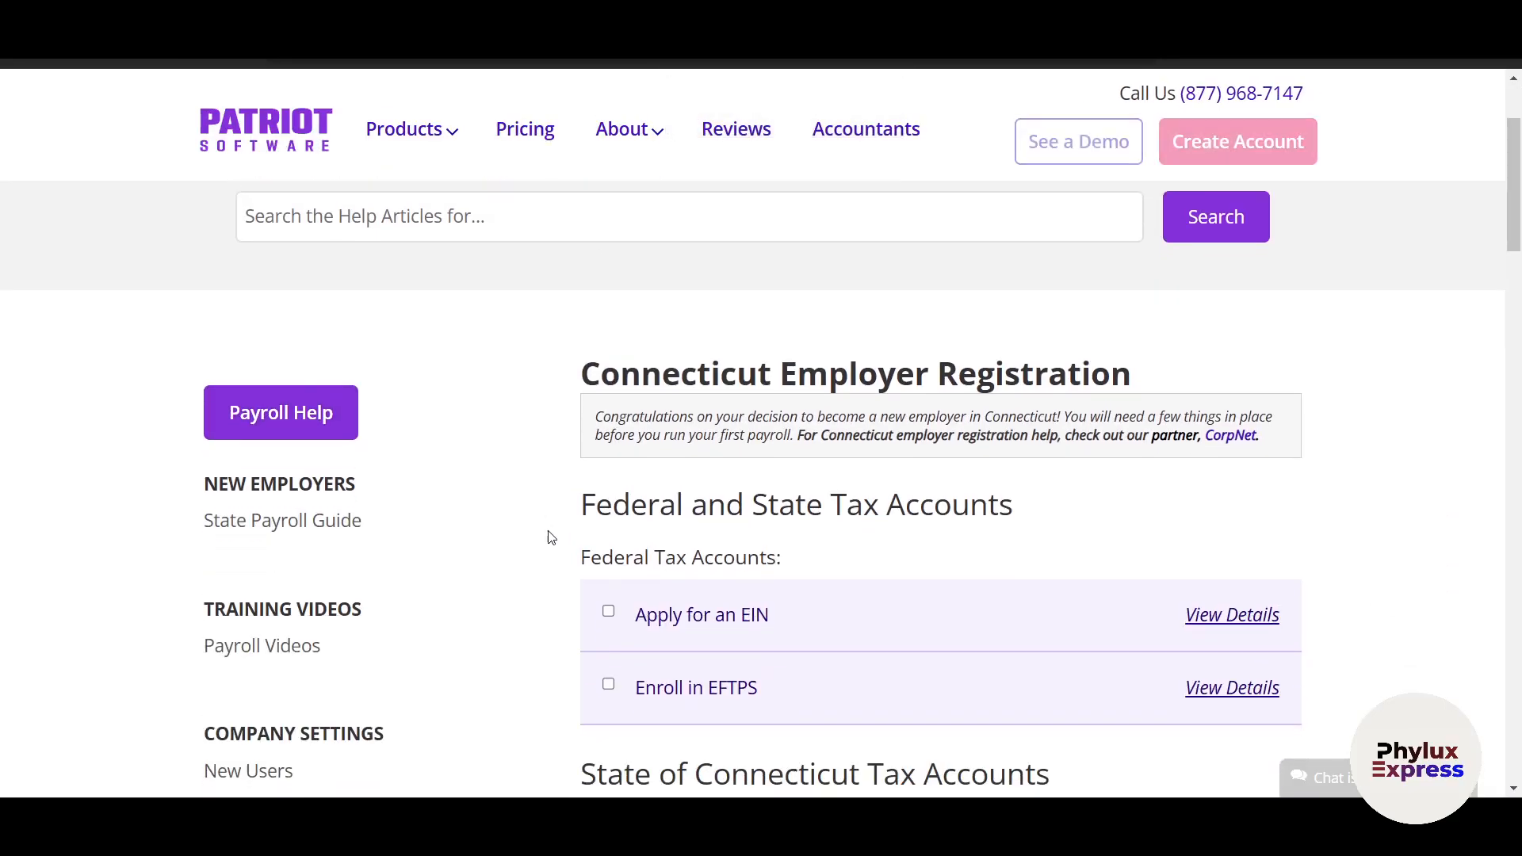
scroll(674, 590, down, 2)
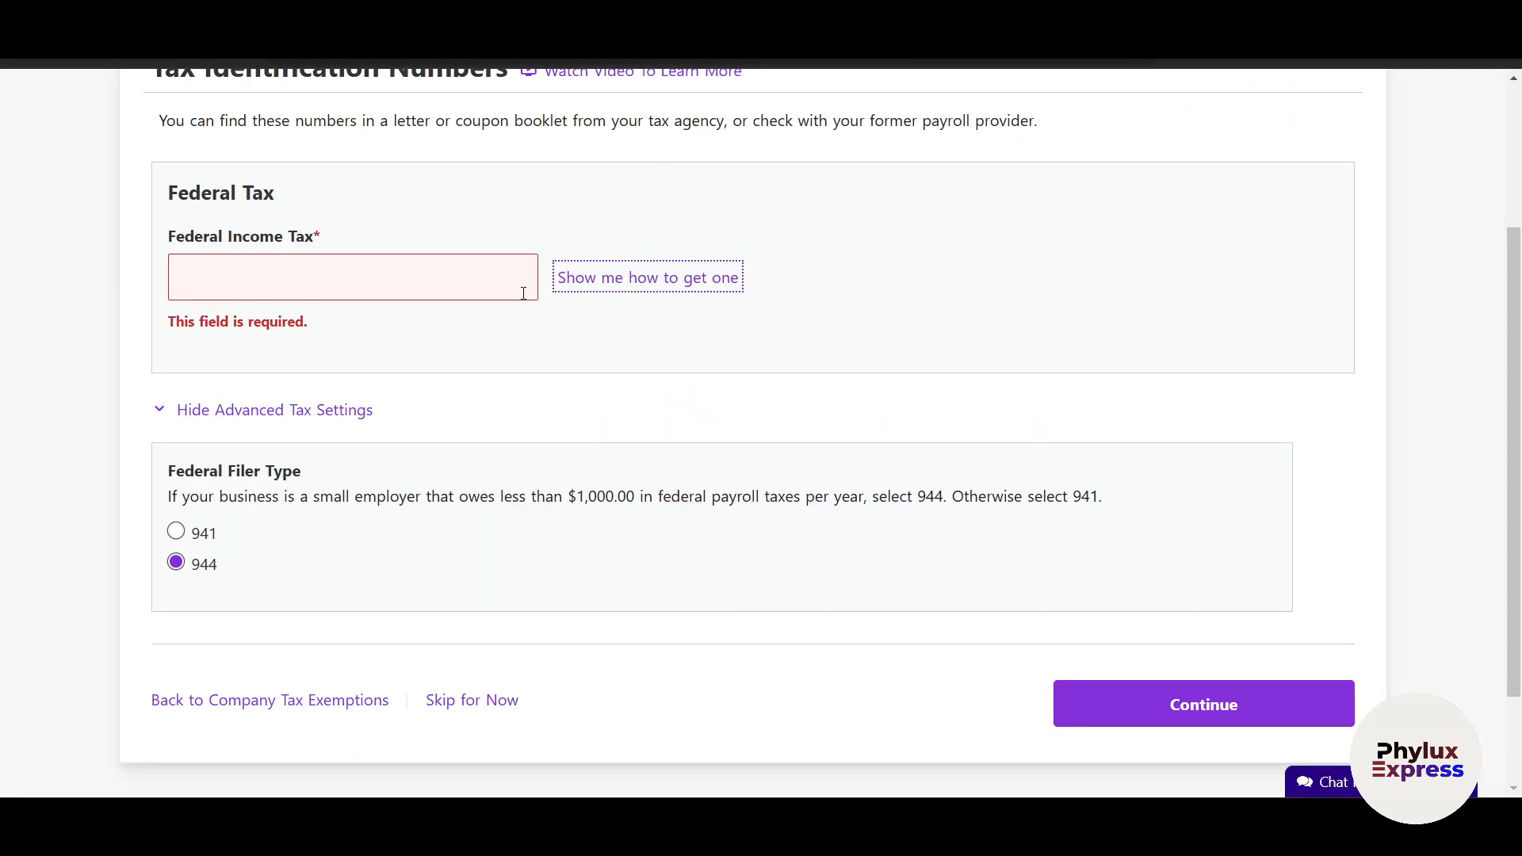
scroll(330, 279, up, 3)
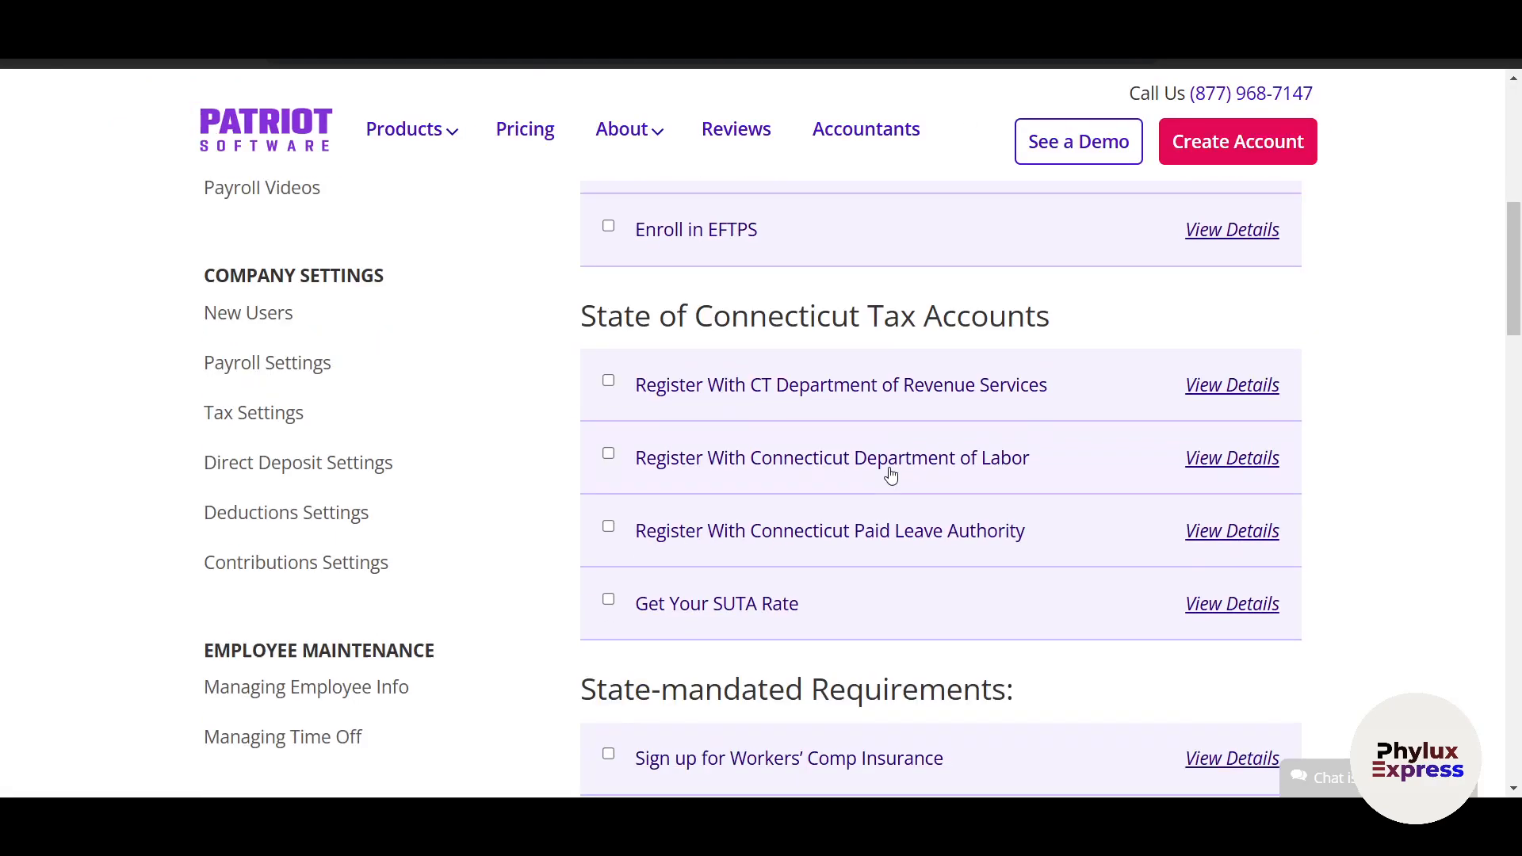
scroll(890, 514, down, 1)
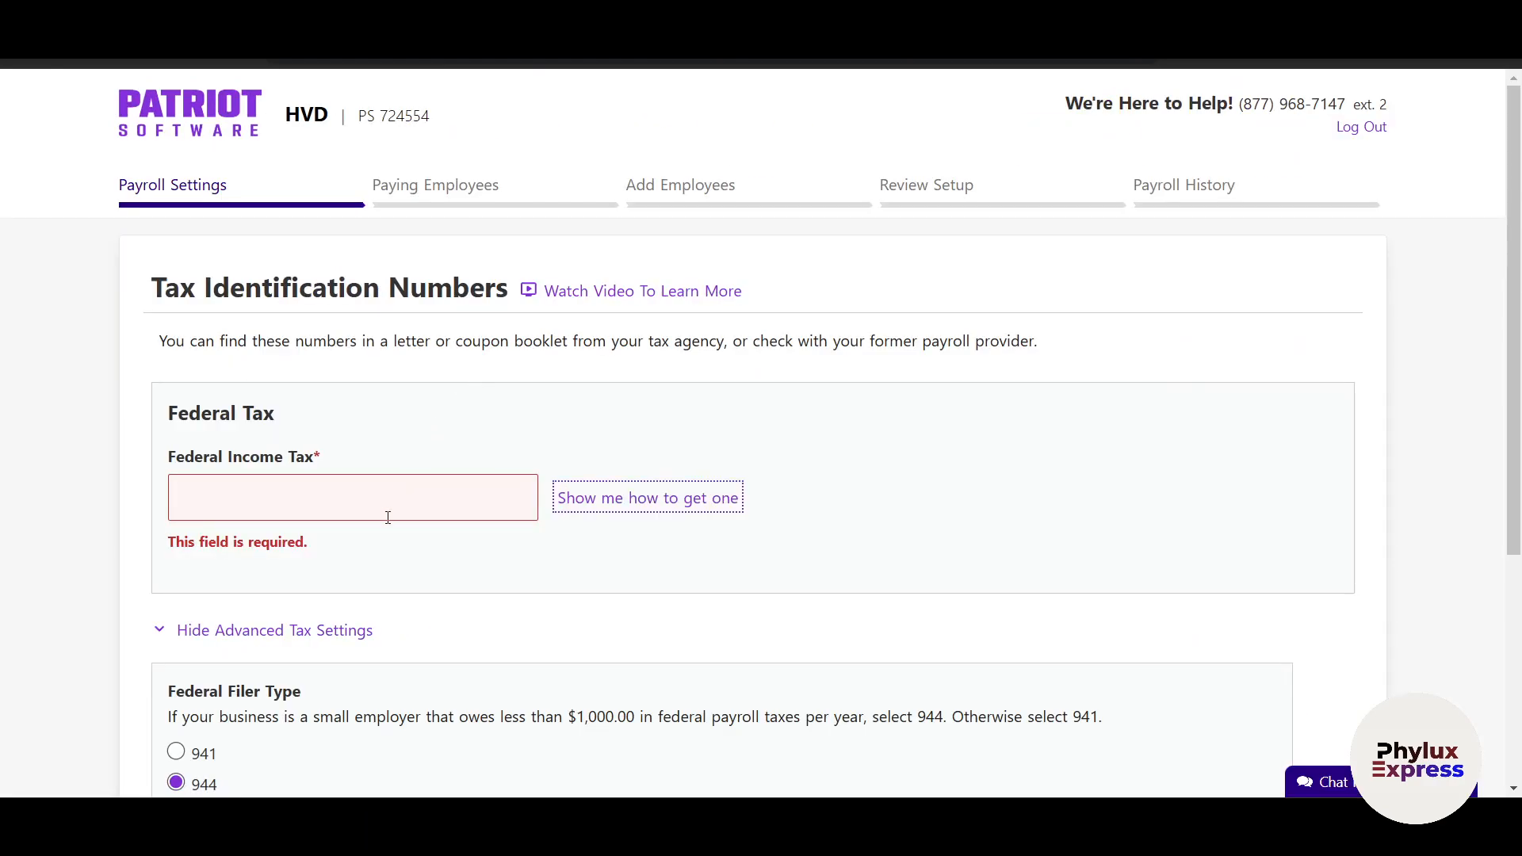
scroll(414, 552, down, 1)
scroll(475, 357, up, 1)
click(486, 199)
scroll(616, 317, down, 5)
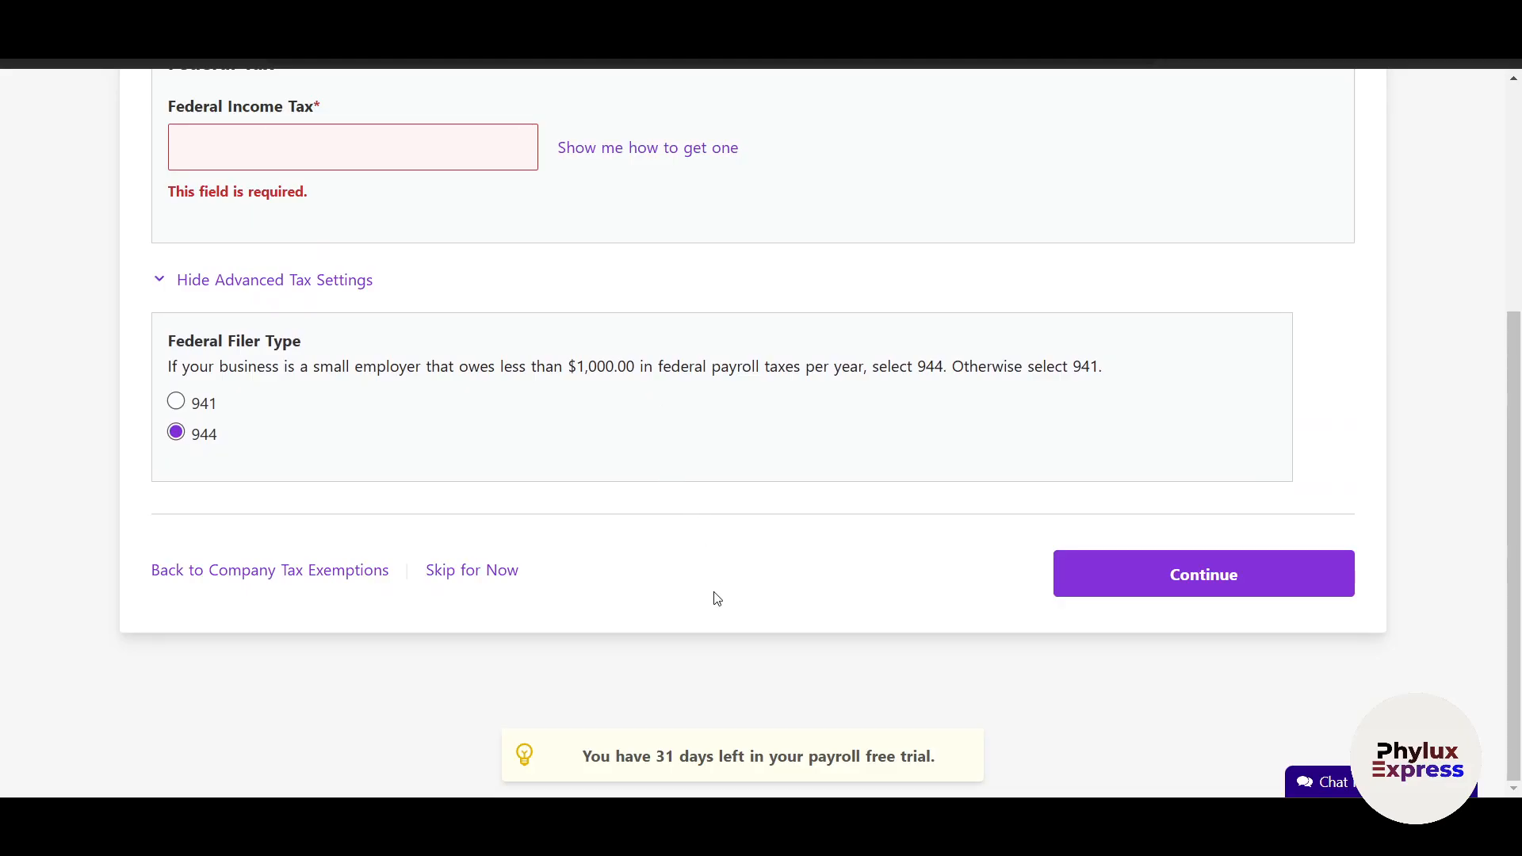
click(497, 582)
scroll(542, 619, down, 2)
scroll(479, 598, up, 1)
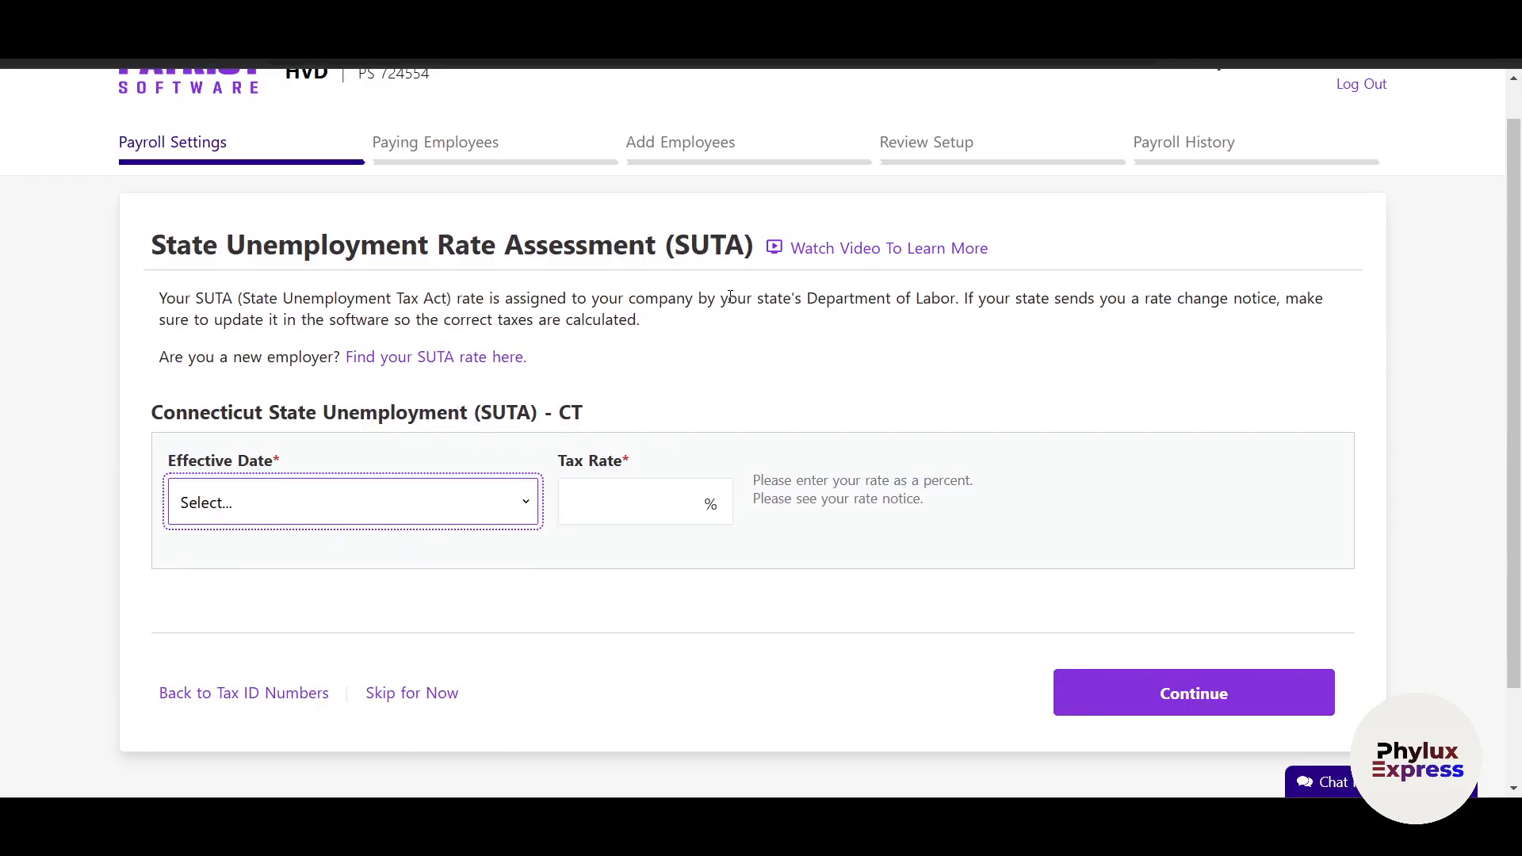
Step: Skip the Connecticut SUTA rate for now and keep the default hour types
scroll(730, 294, down, 1)
click(428, 616)
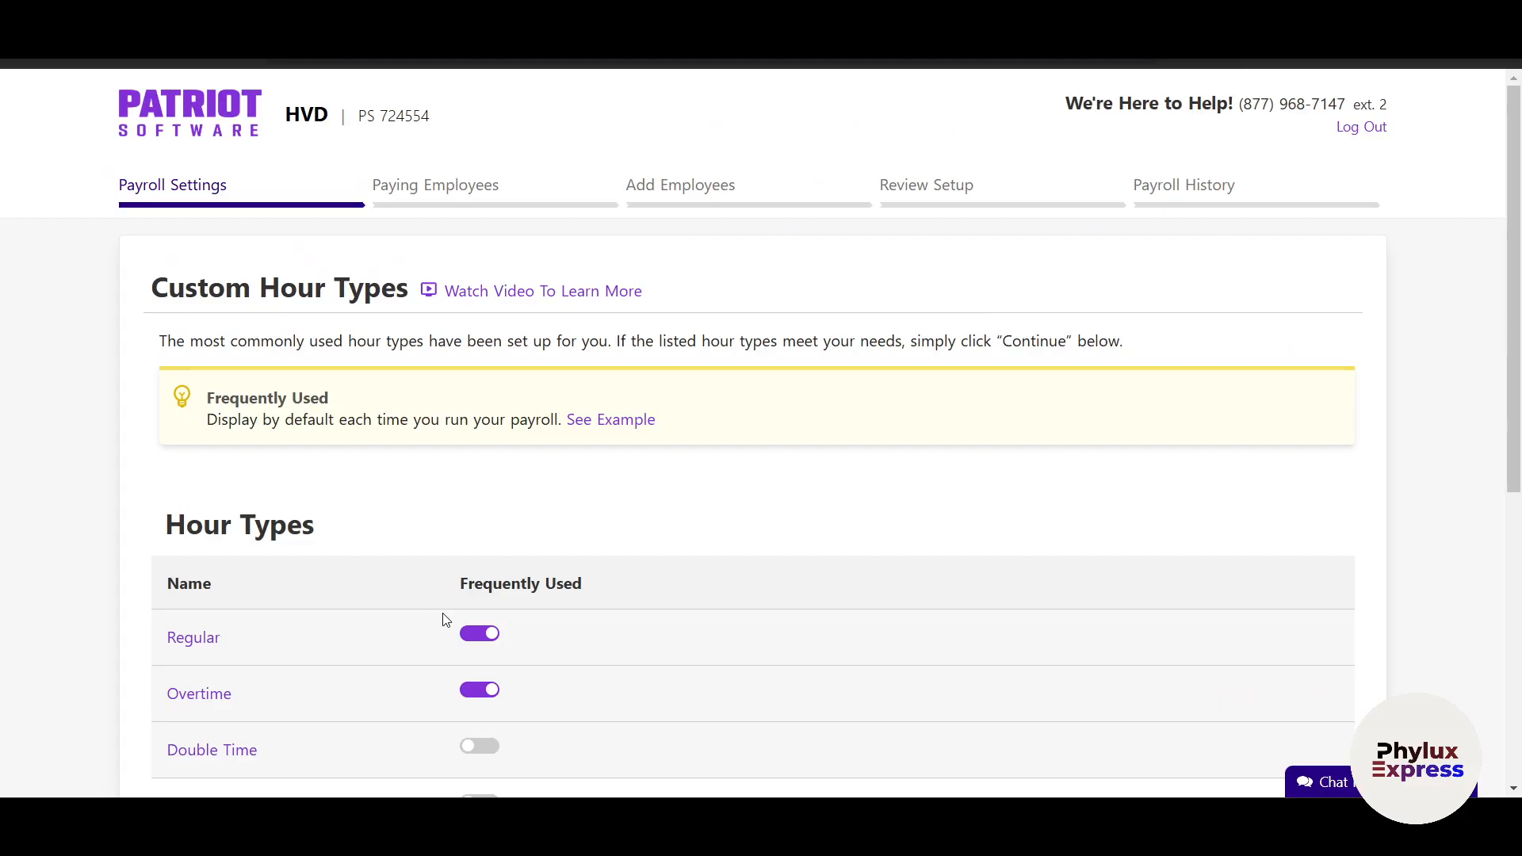
scroll(442, 618, down, 1)
scroll(150, 514, down, 2)
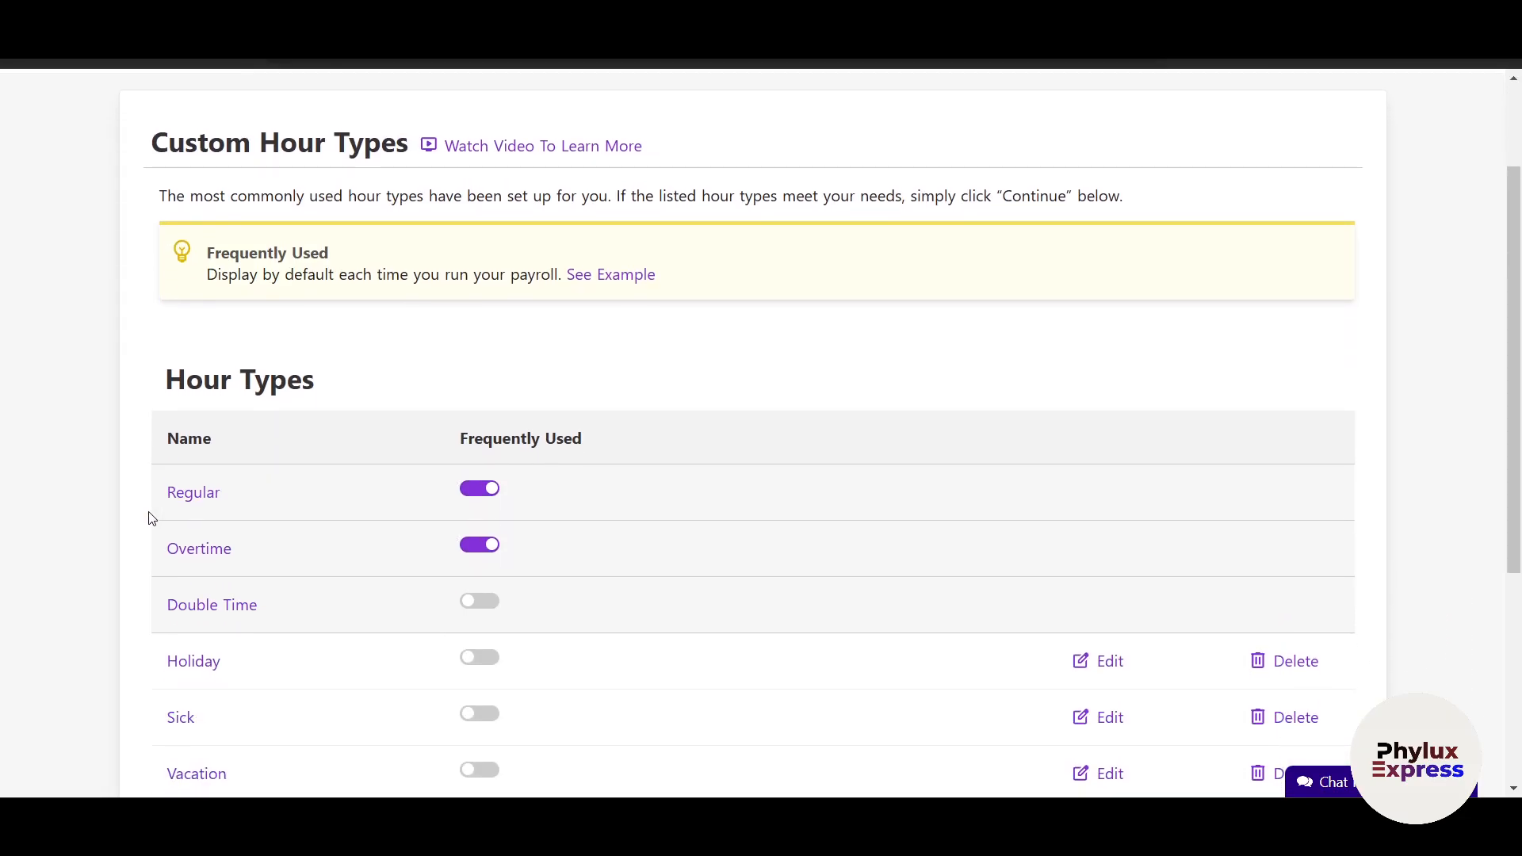
scroll(150, 519, down, 2)
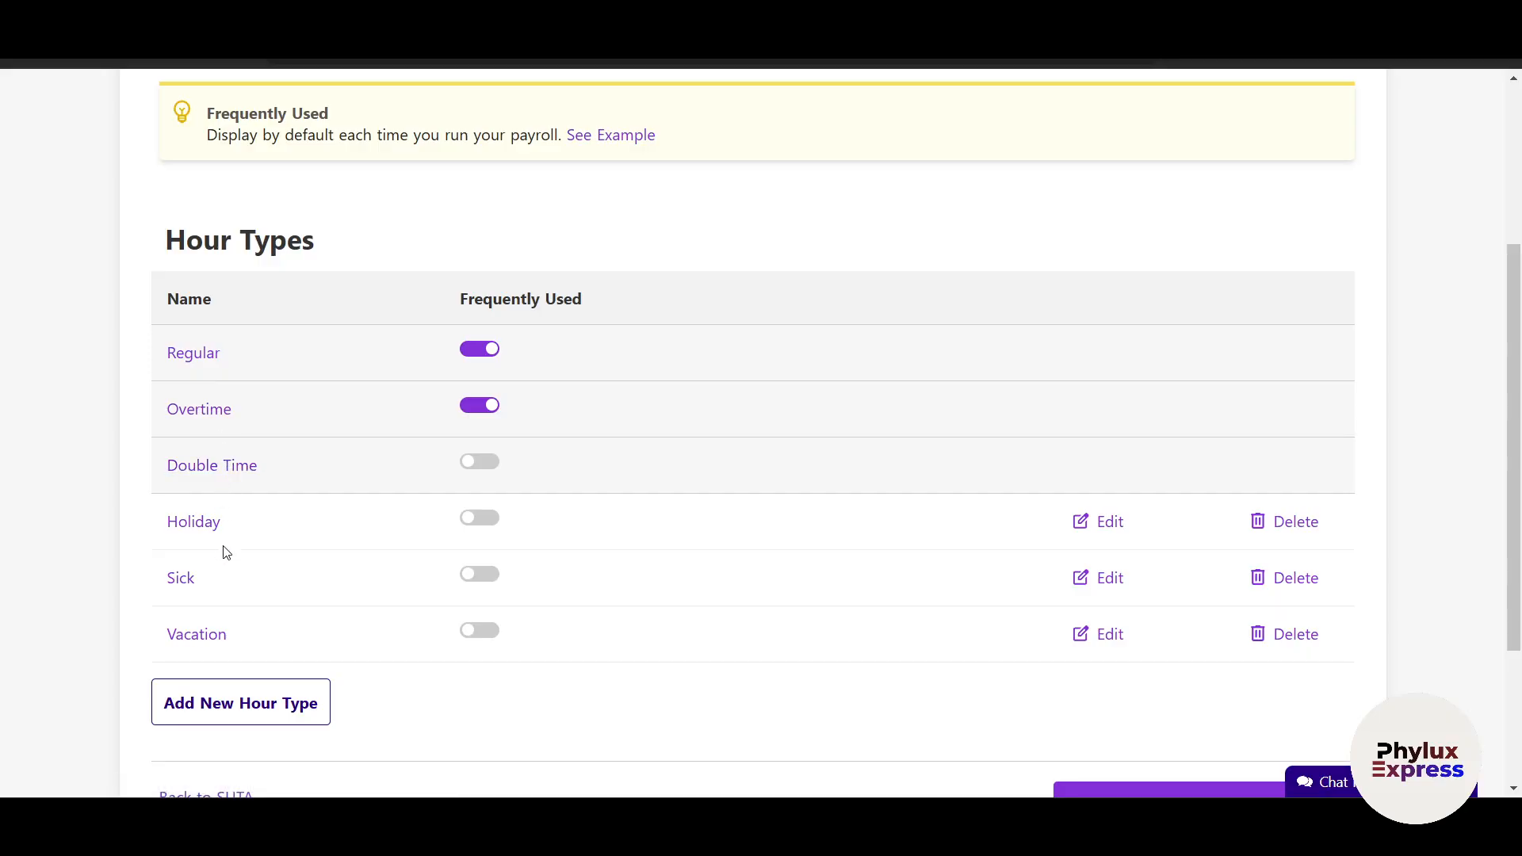
scroll(584, 593, down, 1)
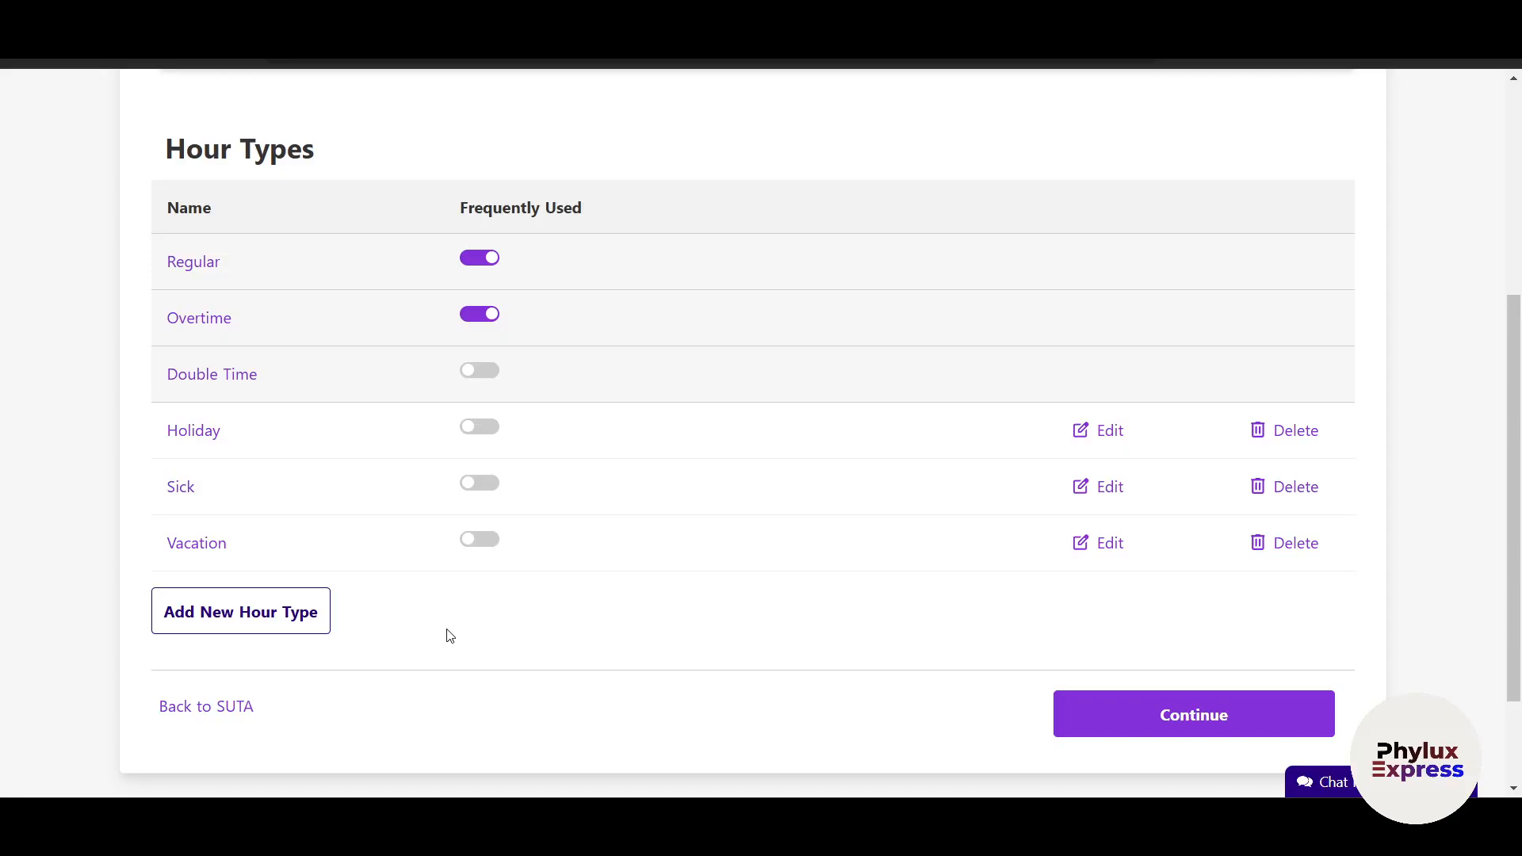
scroll(449, 636, down, 2)
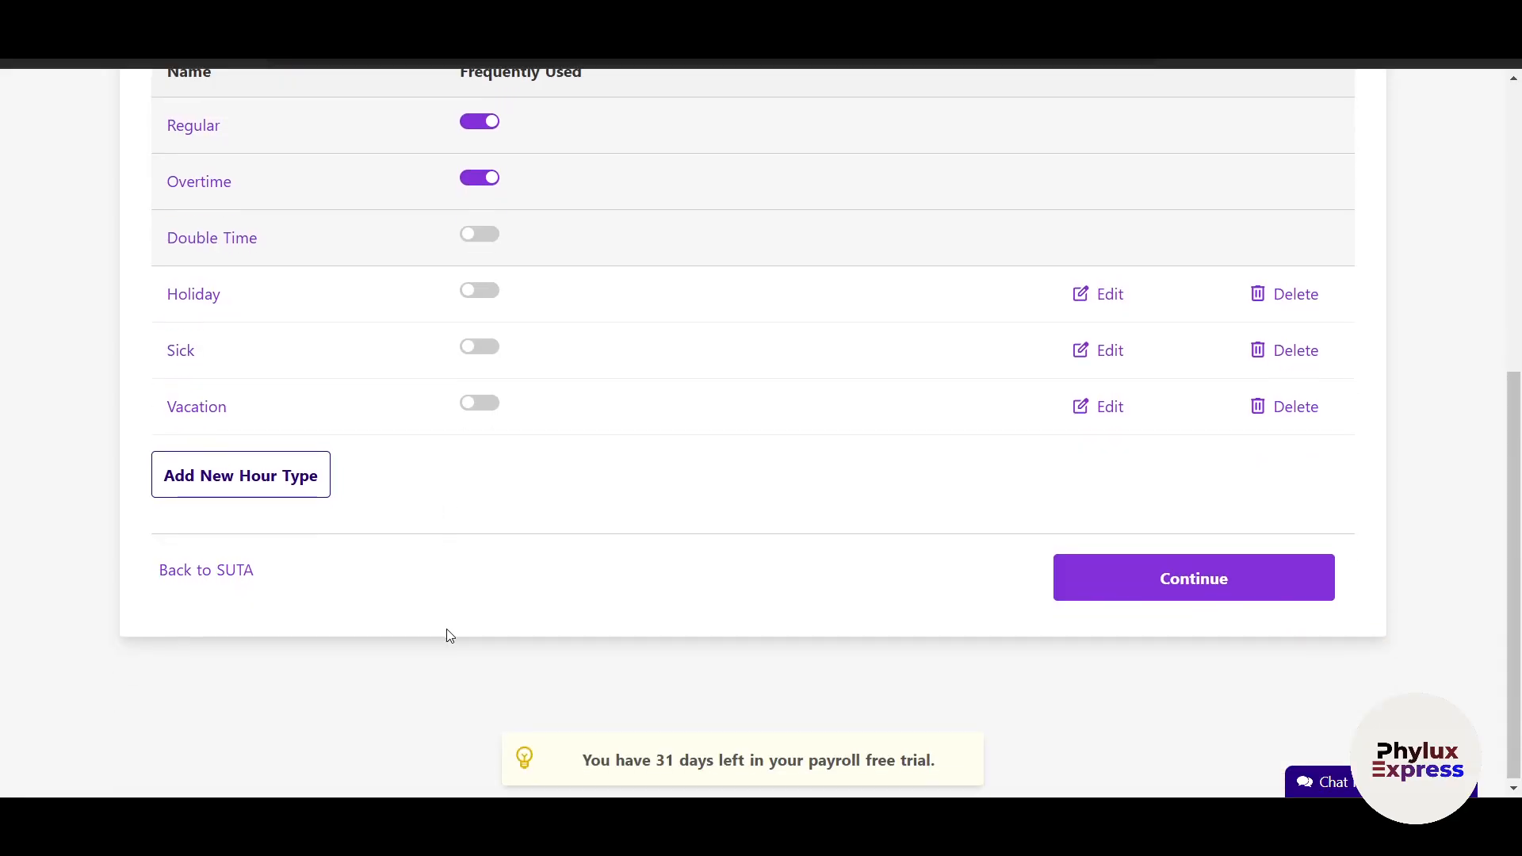
click(1122, 586)
scroll(849, 654, down, 3)
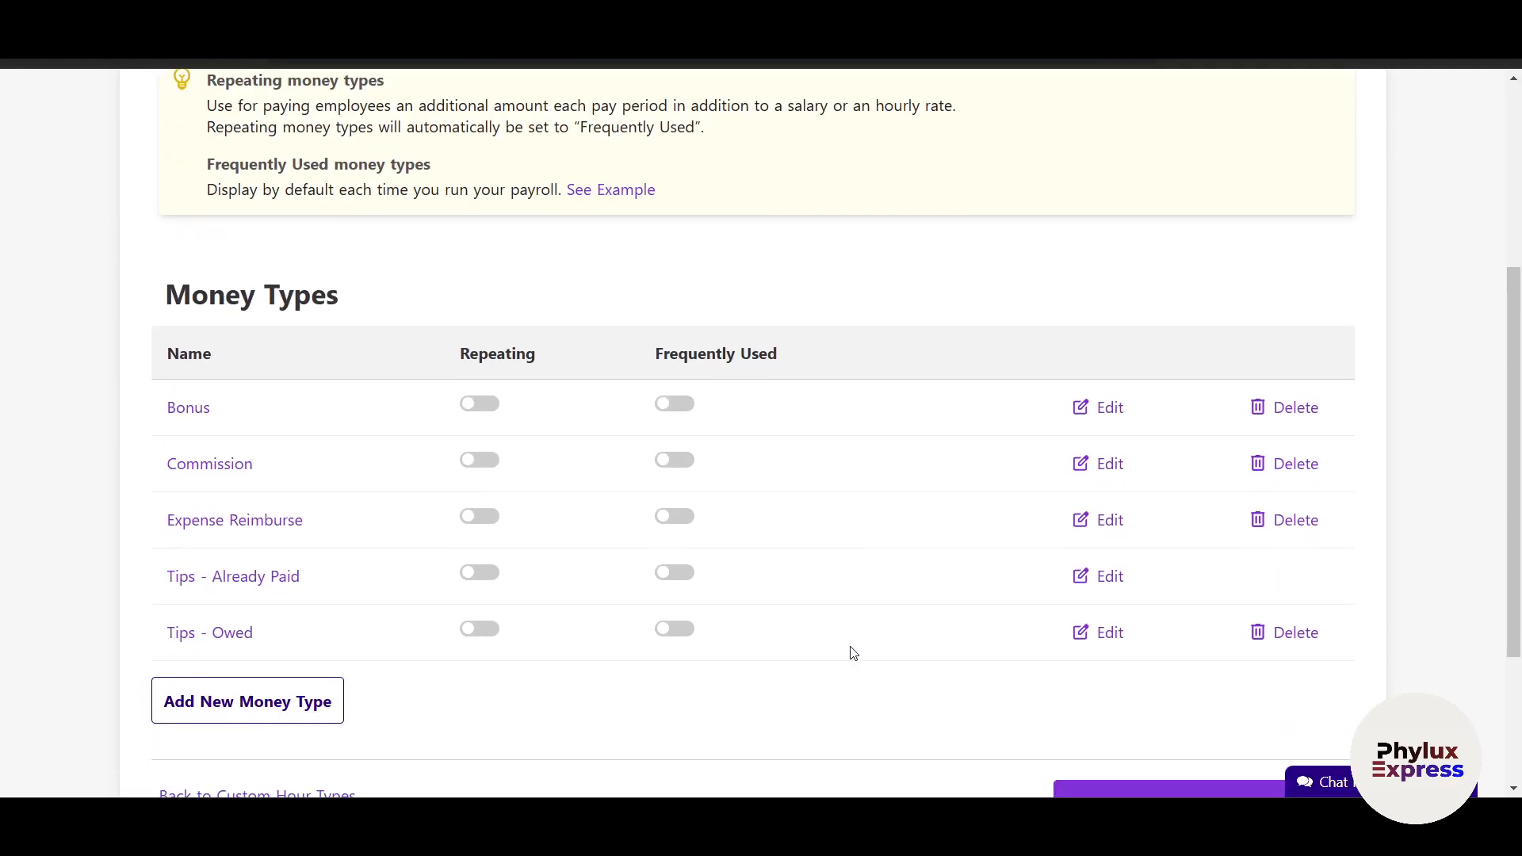
Step: Make Bonus and Commission repeating money types, then answer Yes to needing employee deductions
click(478, 404)
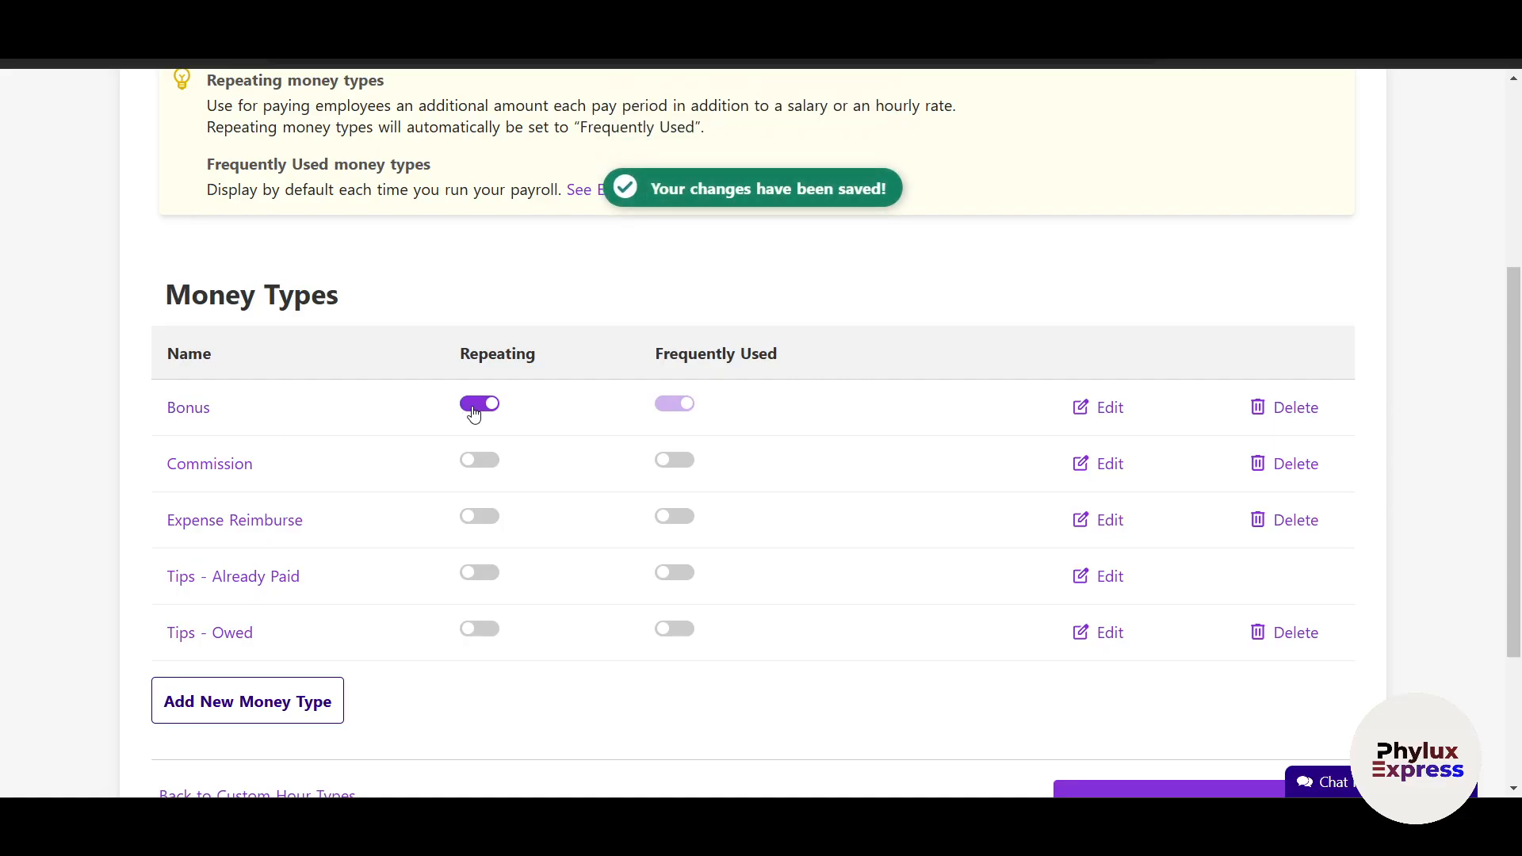
click(475, 464)
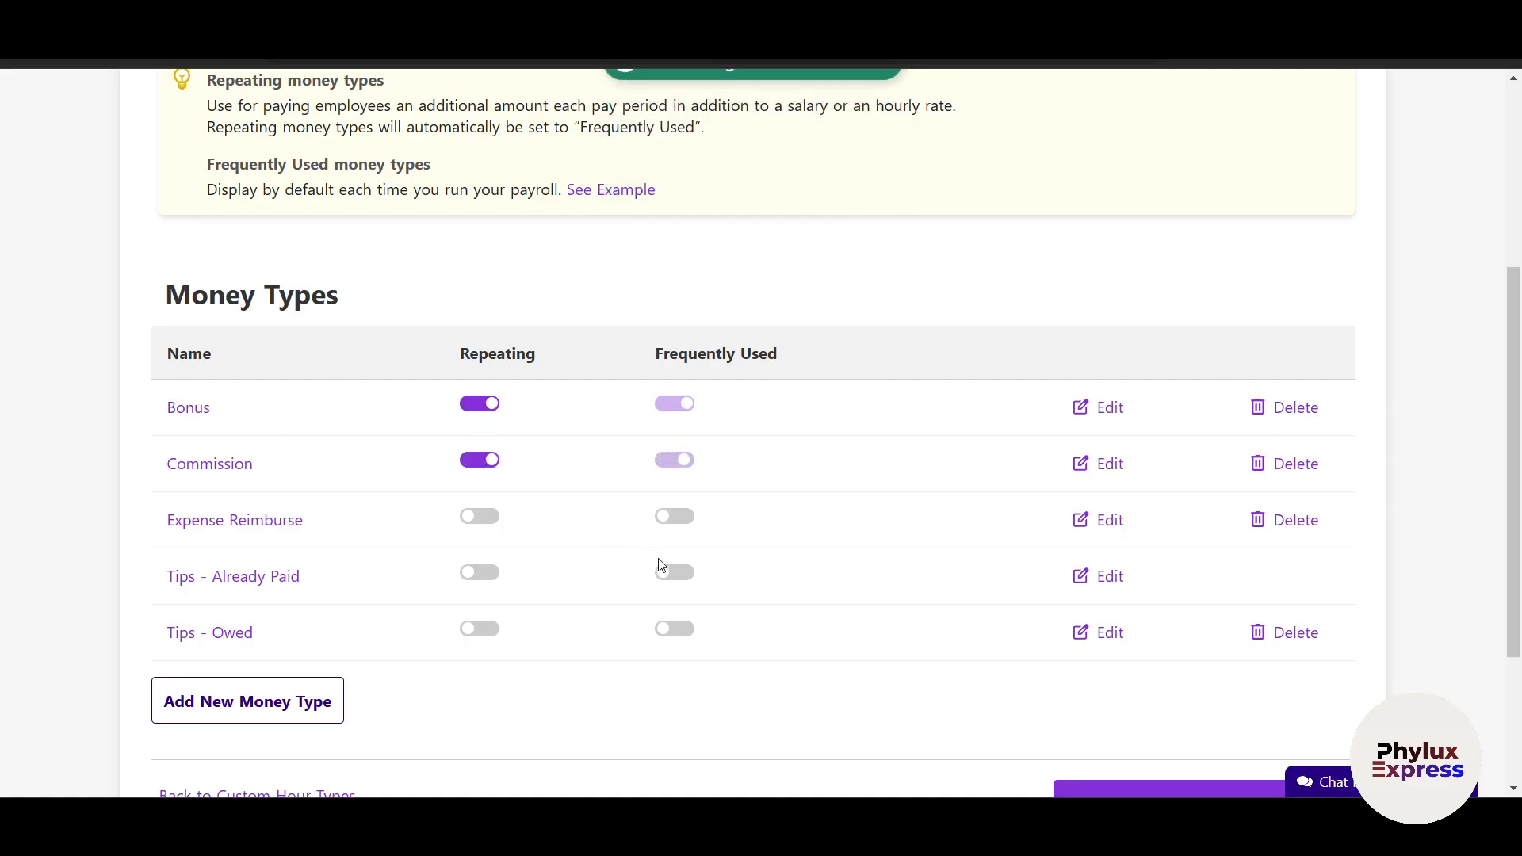
scroll(653, 557, down, 3)
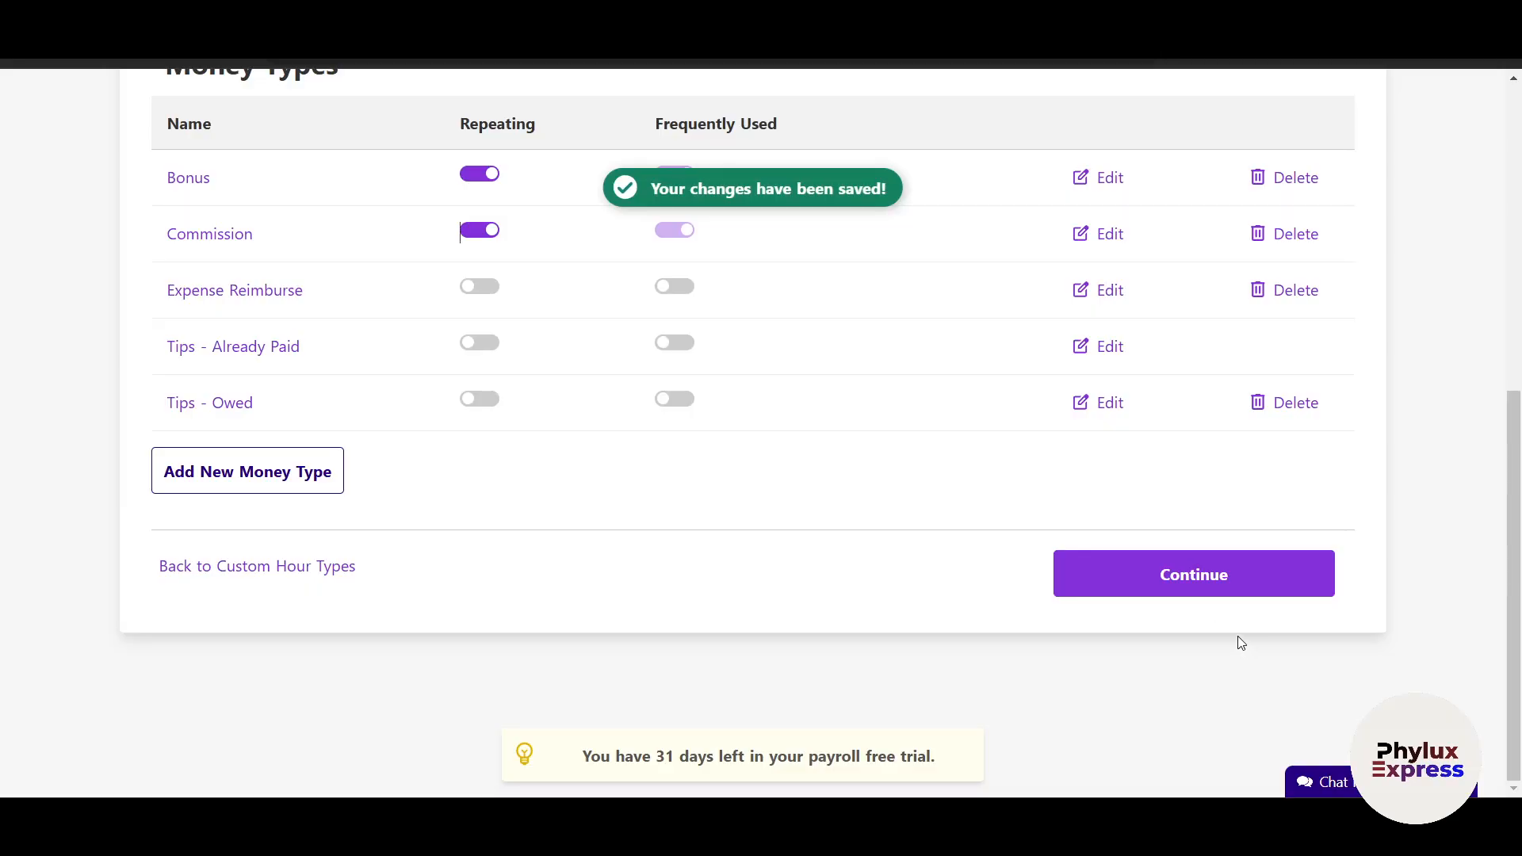
click(1219, 590)
scroll(1093, 535, down, 2)
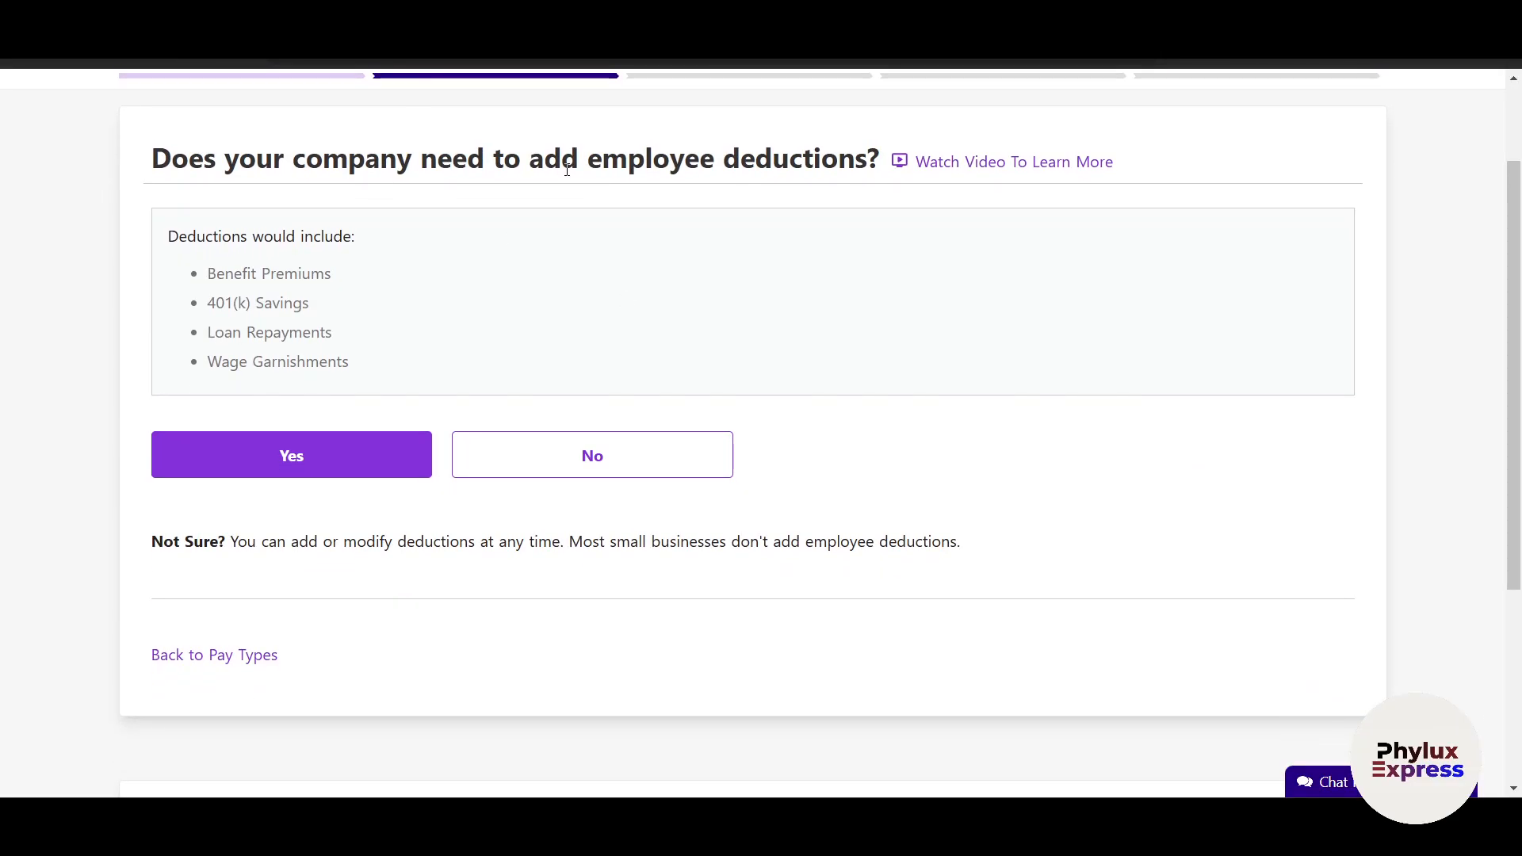
click(355, 477)
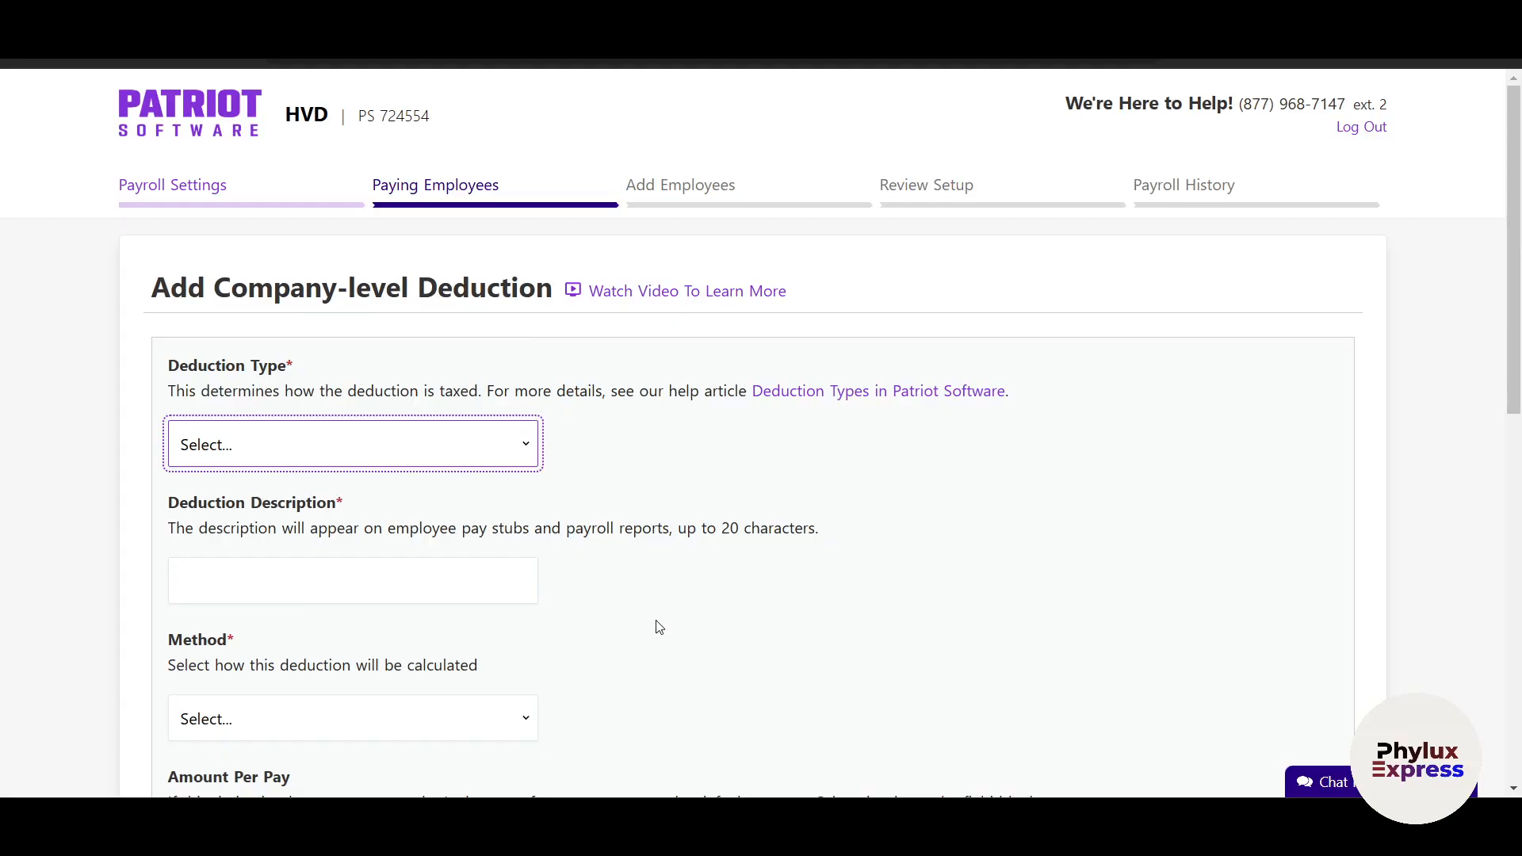
Step: Try submitting the company-level deduction form without choosing a deduction type
scroll(657, 626, down, 3)
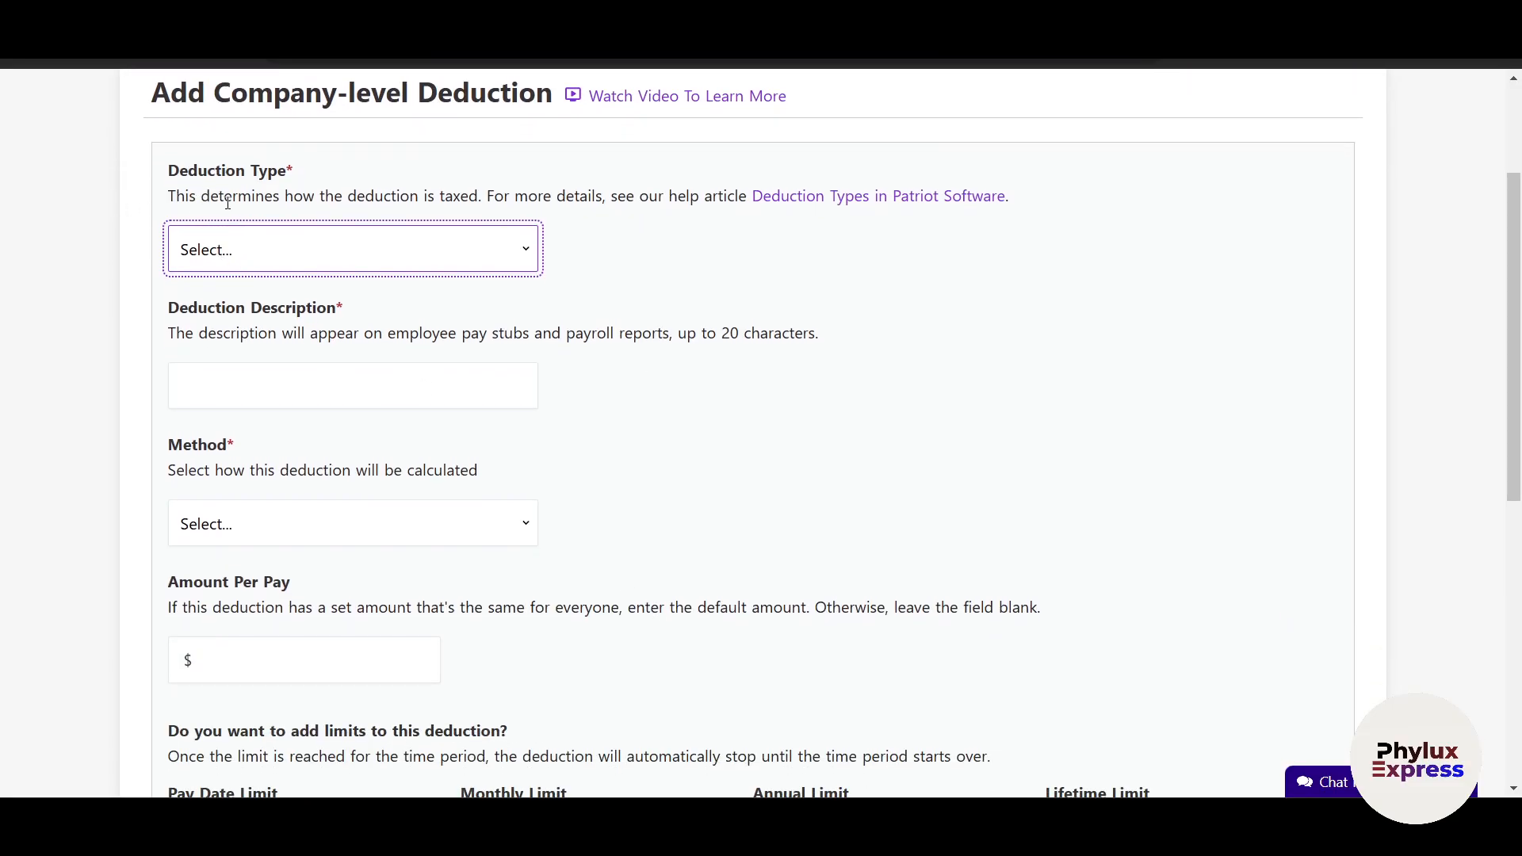
click(342, 252)
click(731, 511)
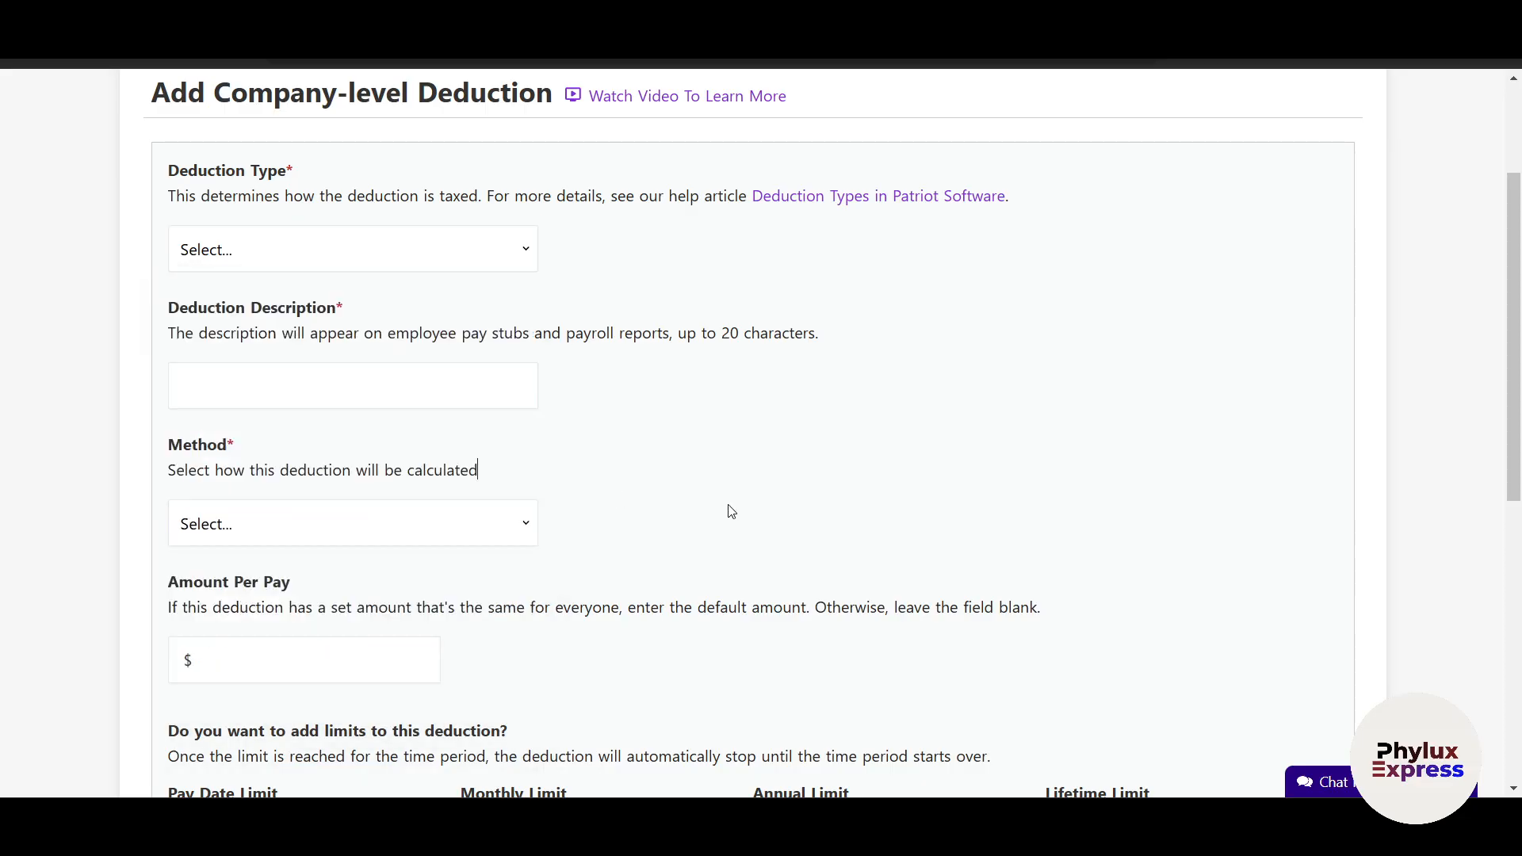
scroll(334, 392, down, 5)
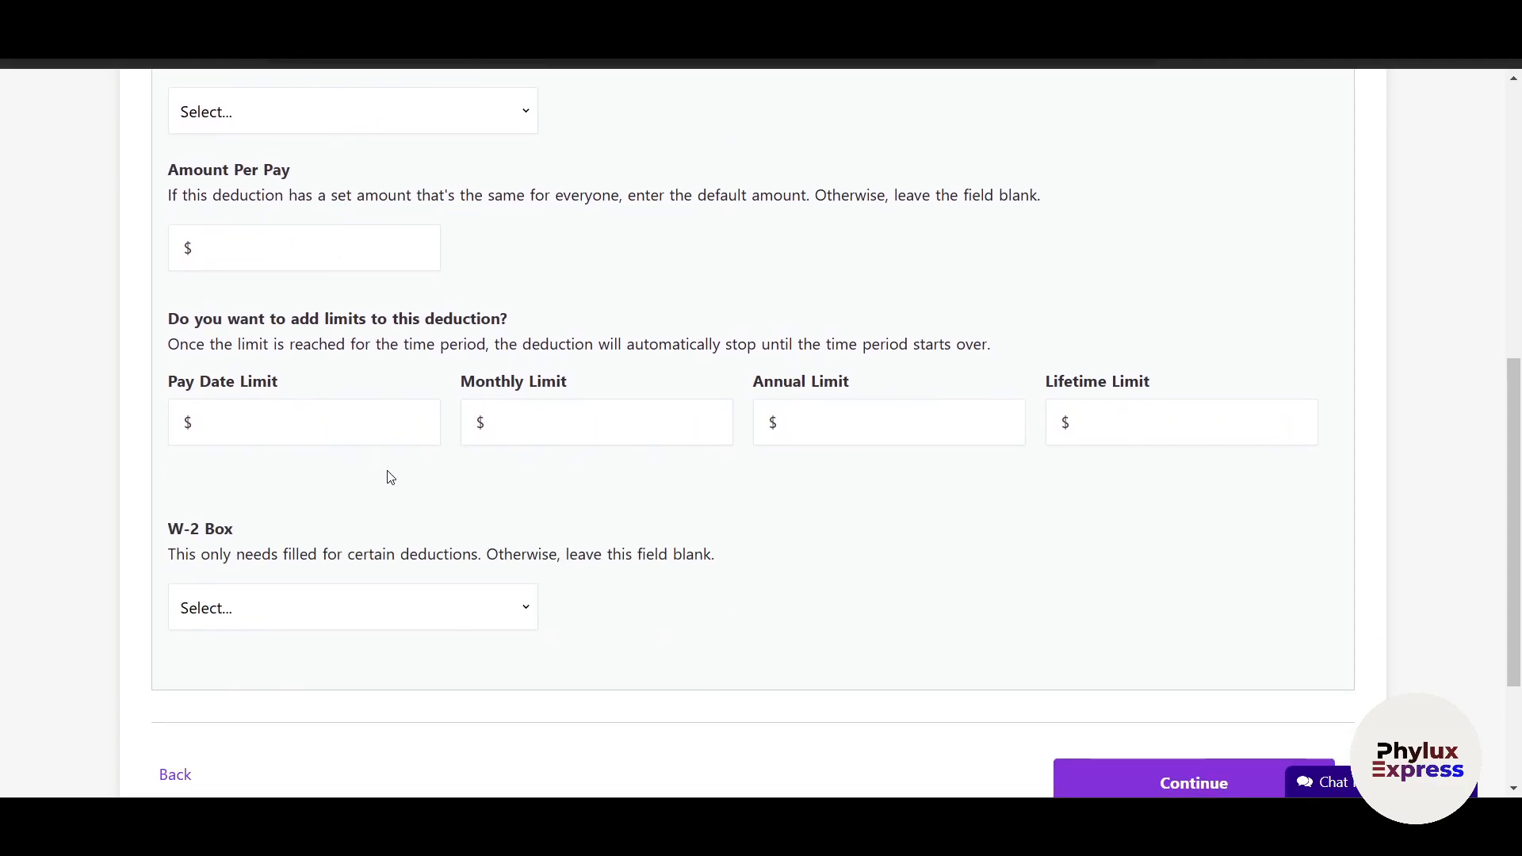
scroll(386, 474, down, 2)
scroll(391, 476, down, 1)
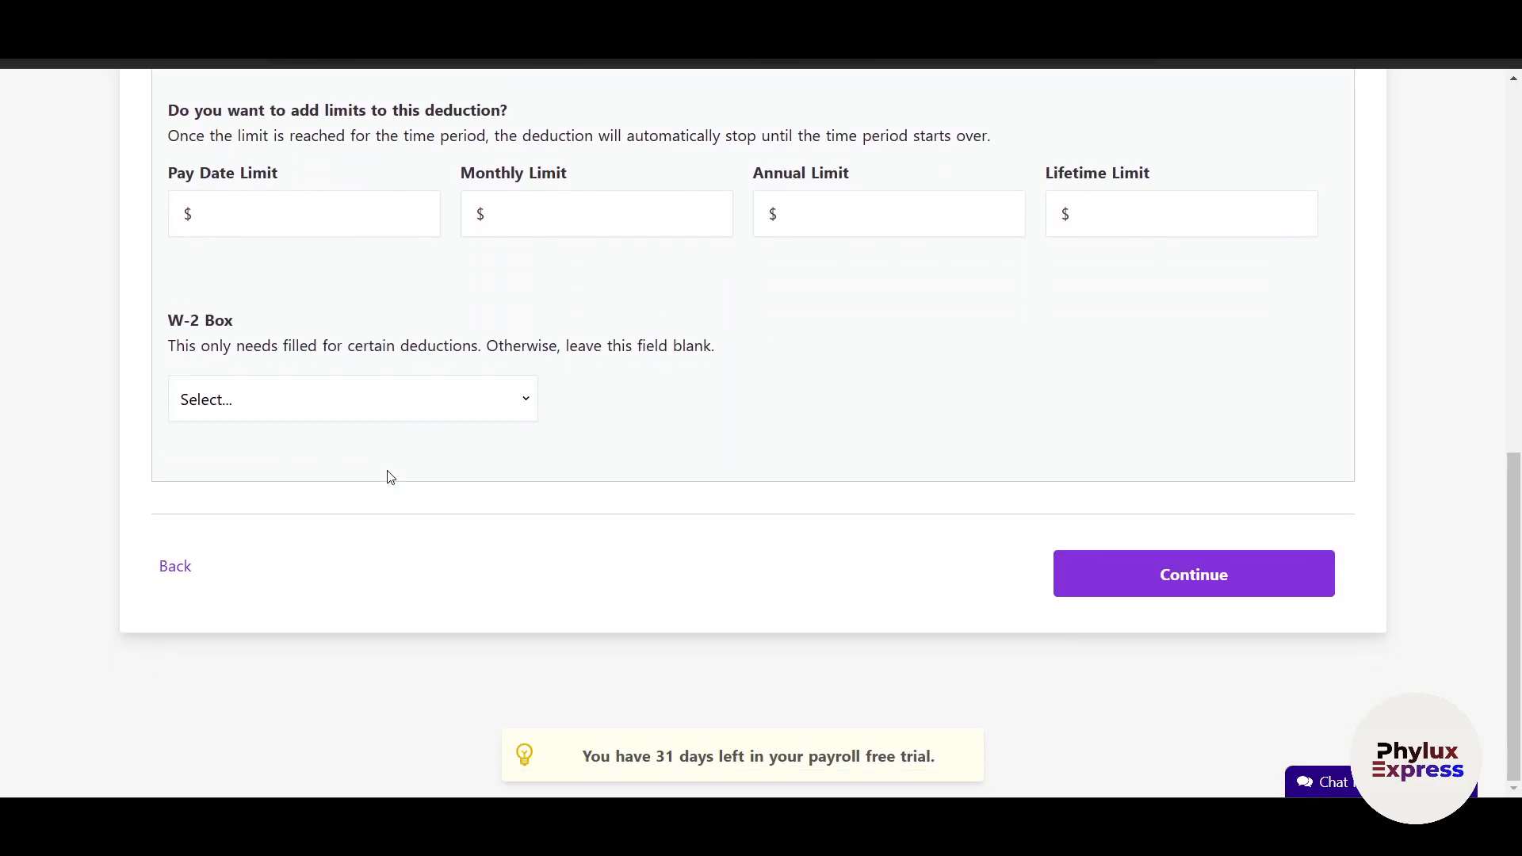
click(1156, 585)
click(1156, 585)
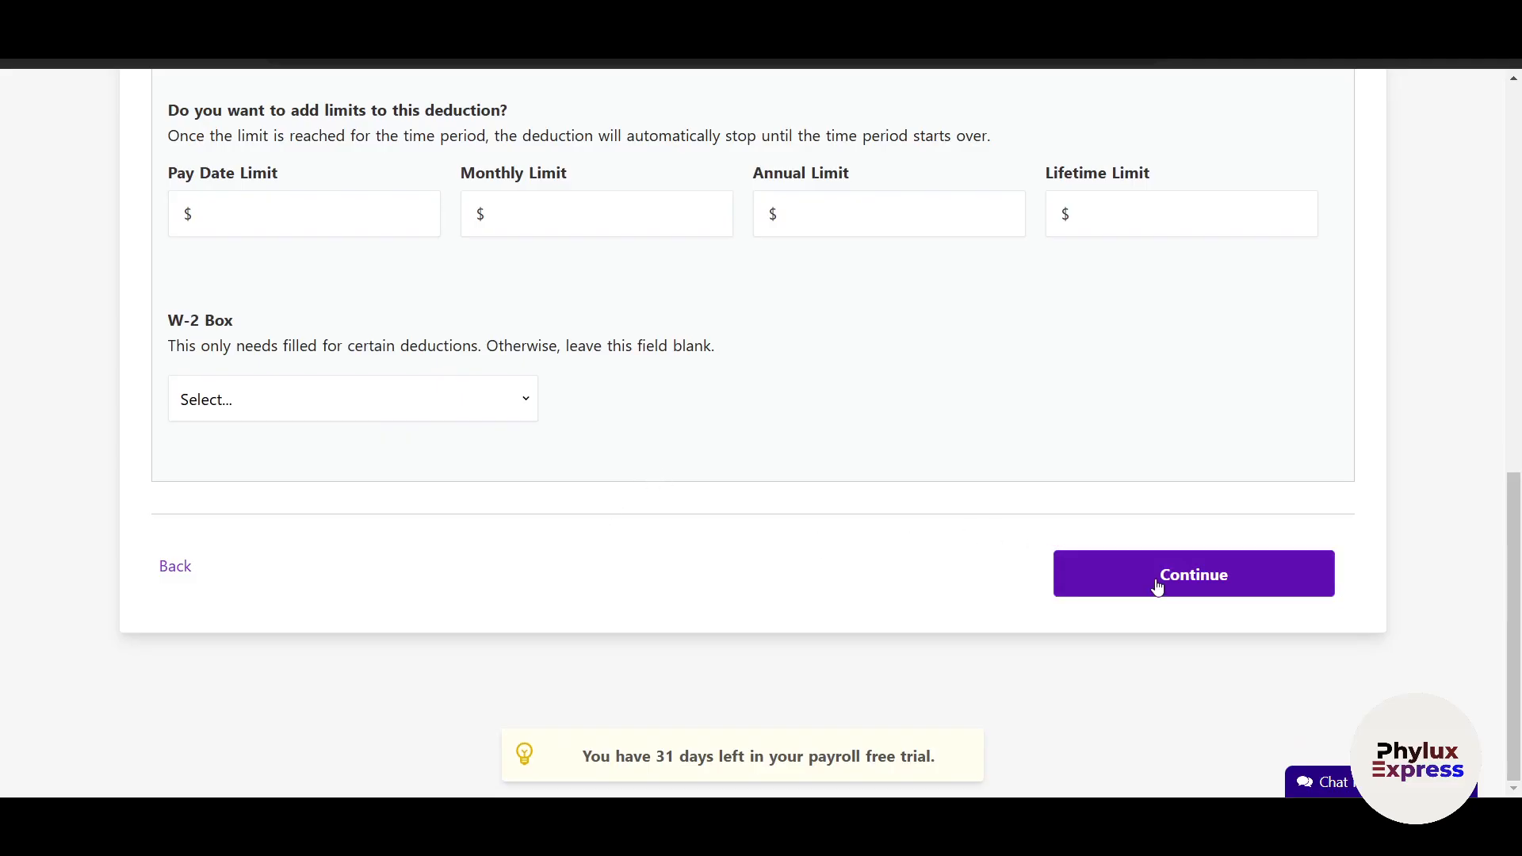
scroll(567, 442, up, 3)
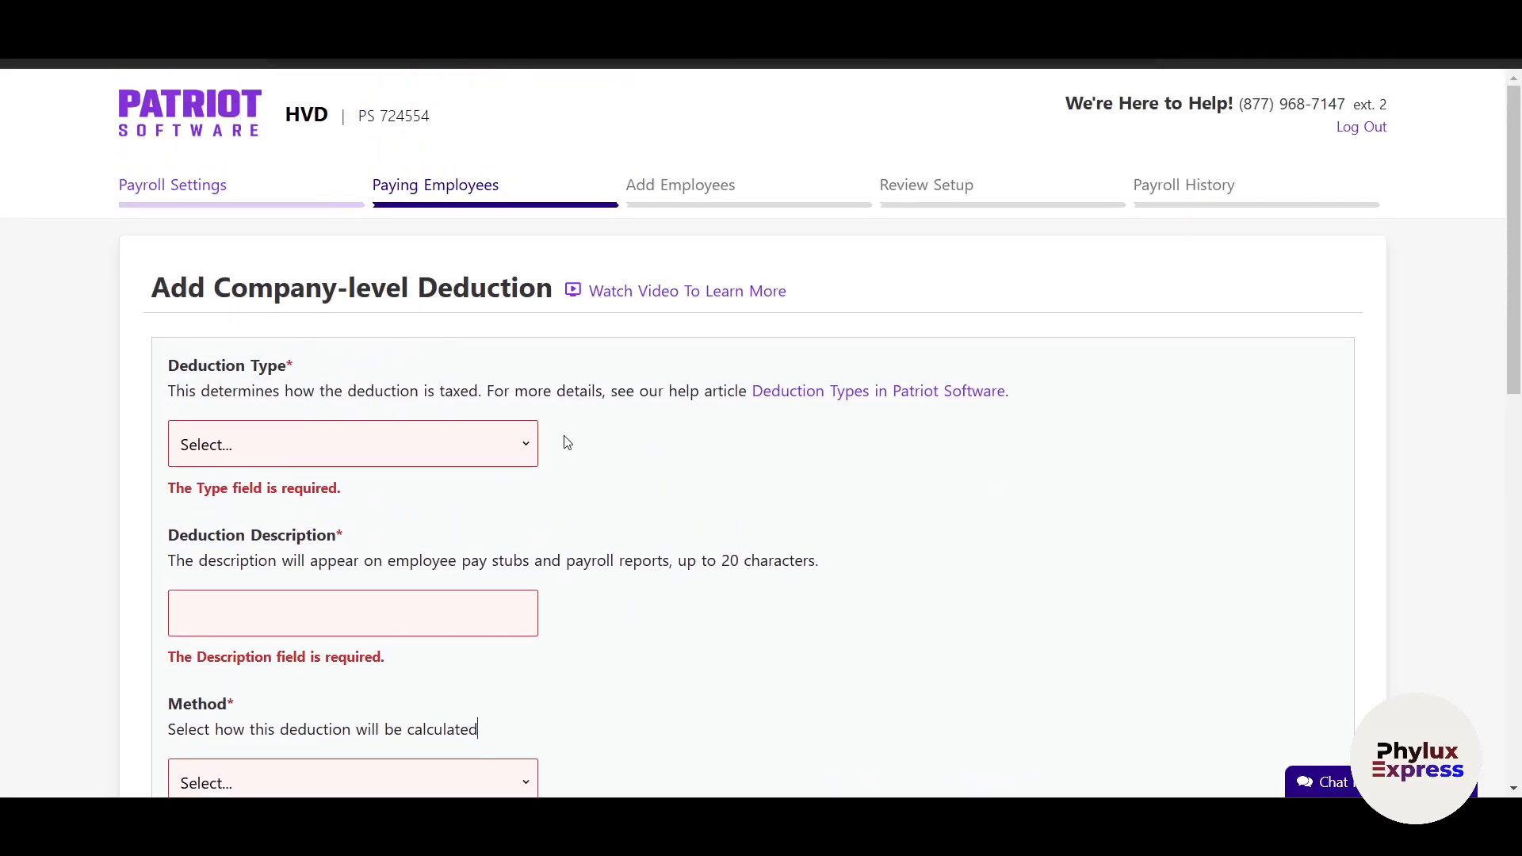
Step: Choose 457(b) as the deduction type and enter 'Test' as its description
click(391, 425)
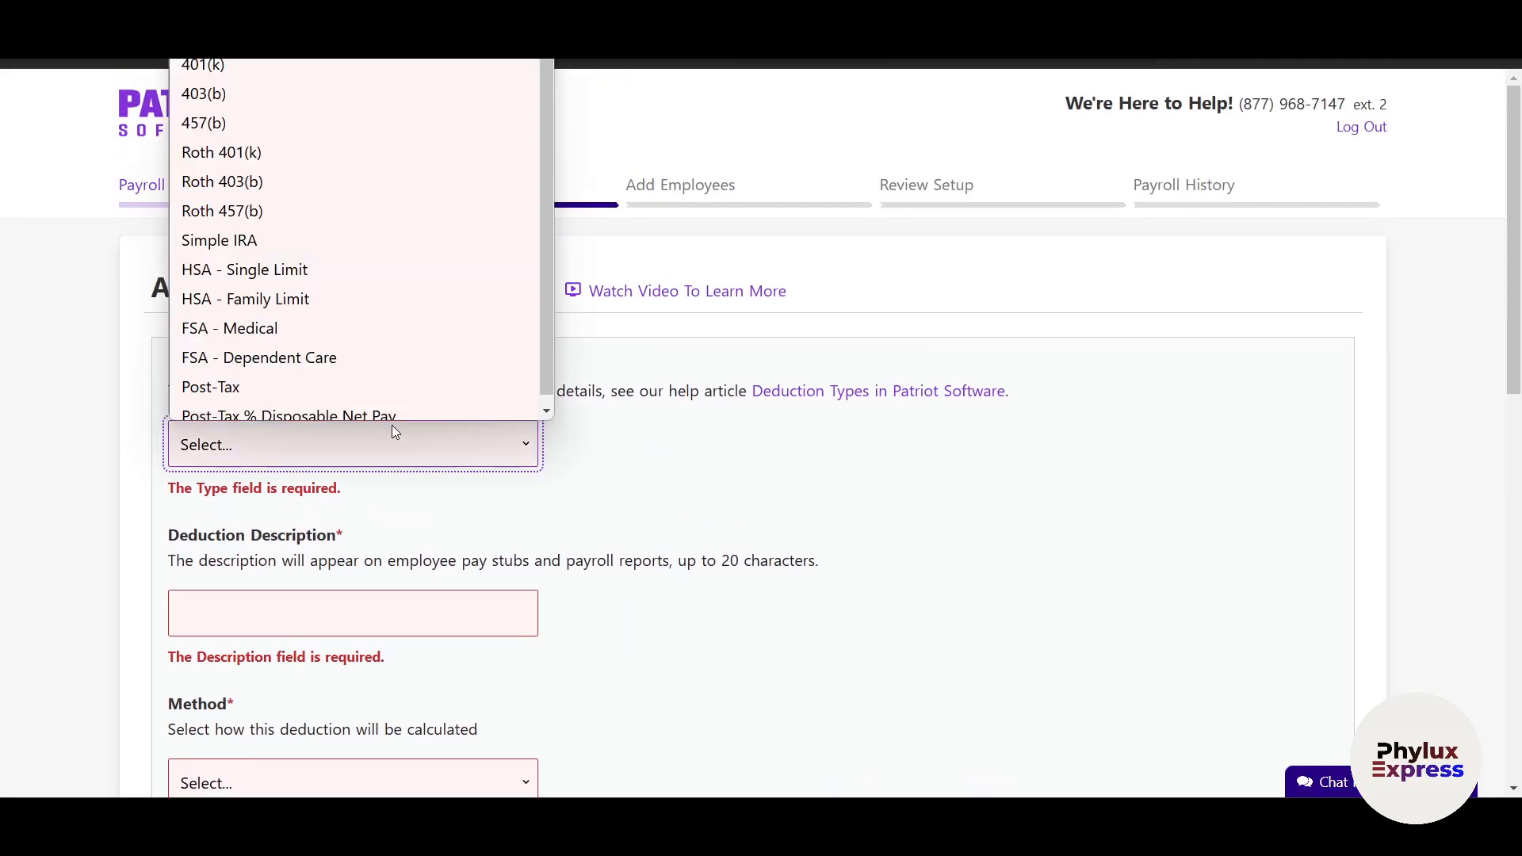
click(287, 113)
scroll(333, 301, down, 3)
click(344, 340)
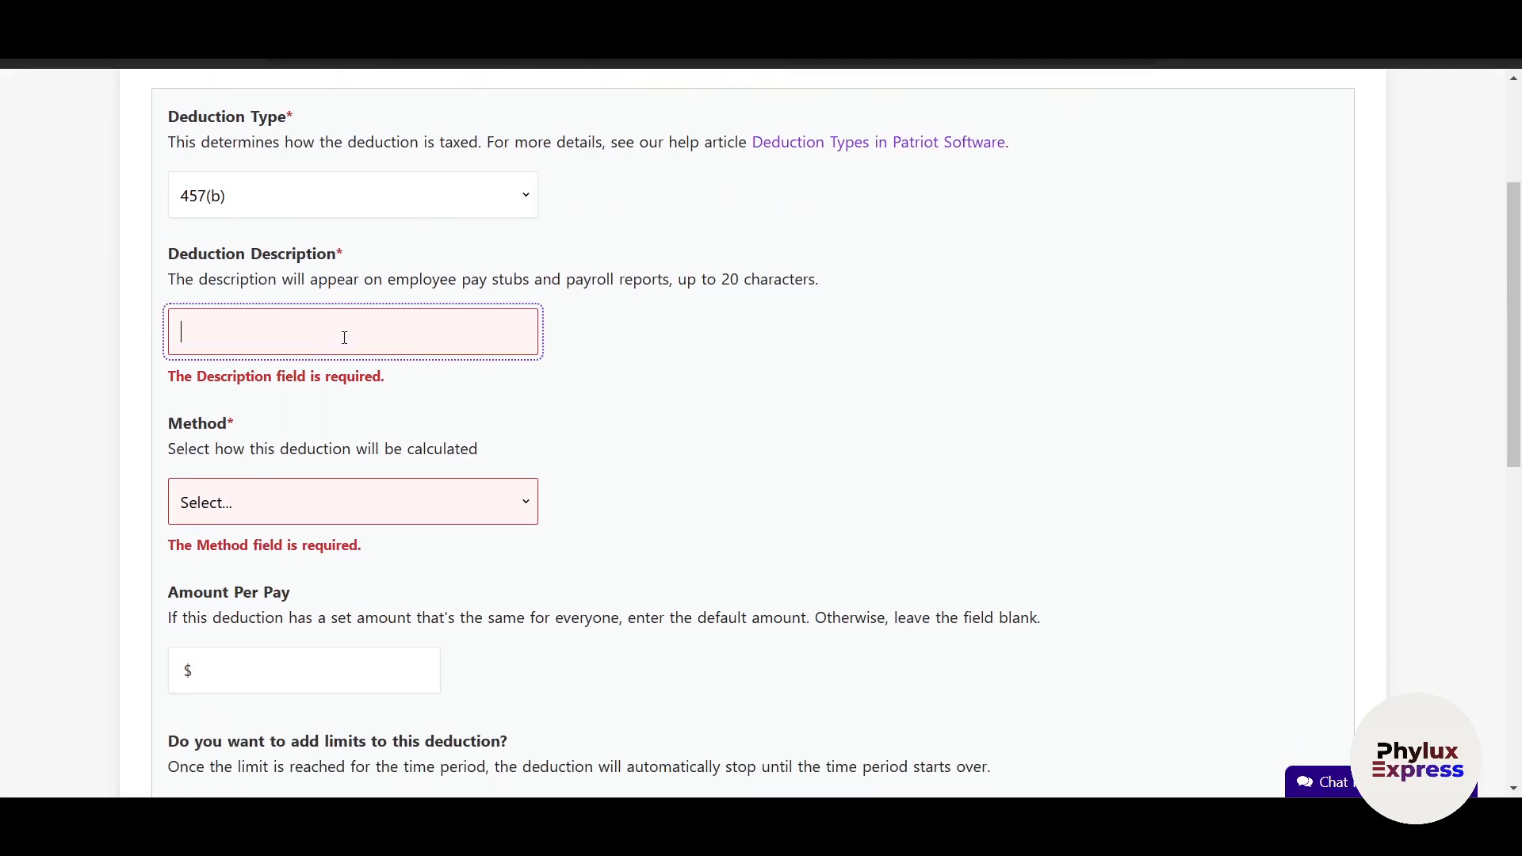
text(Test)
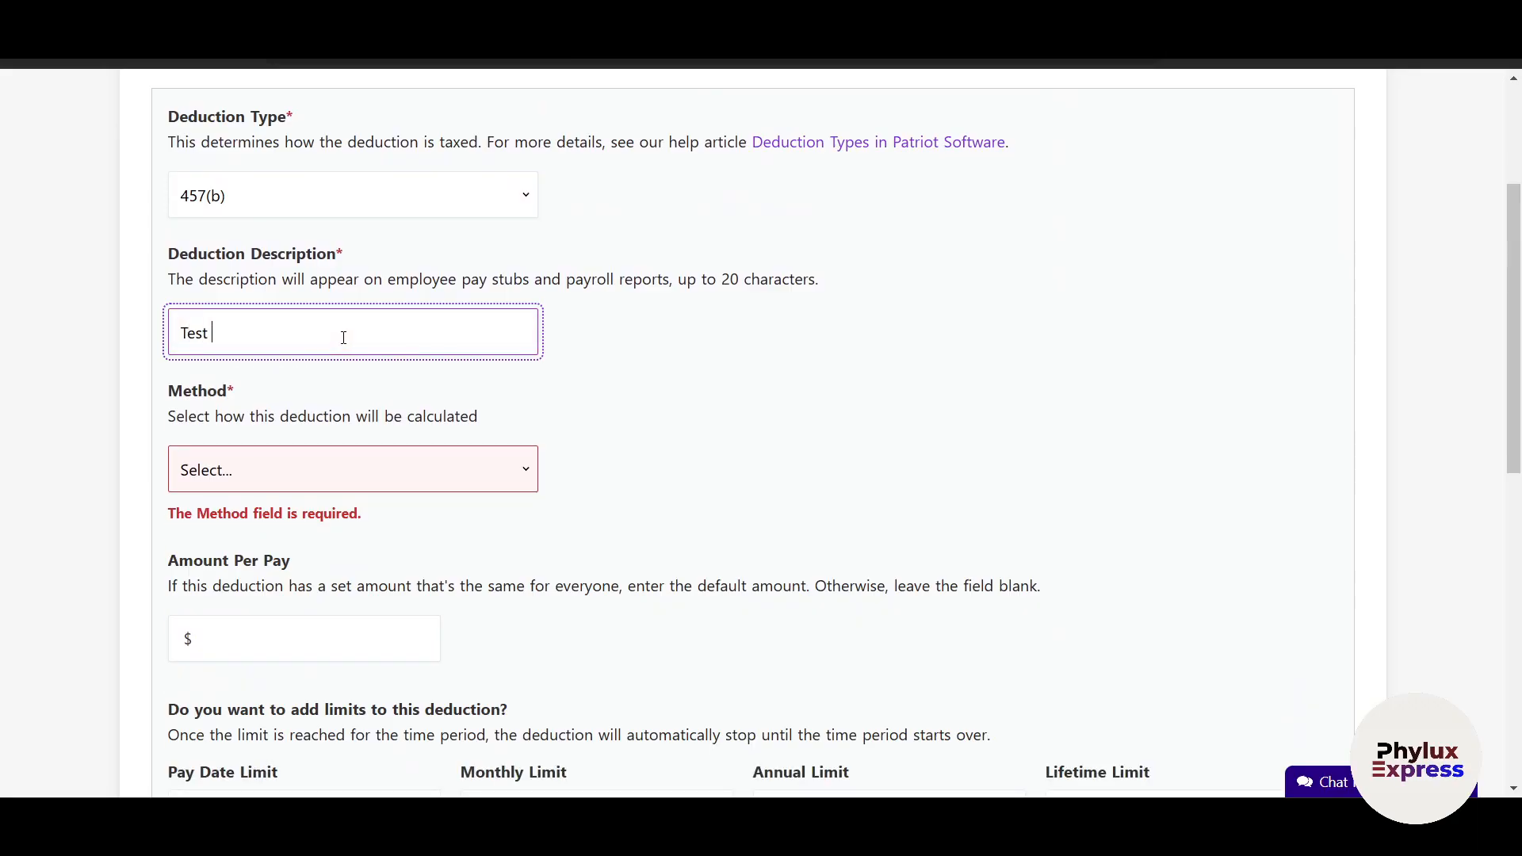
Step: Set the calculation method to Fixed Dollar and save the Test deduction
scroll(344, 337, down, 1)
click(325, 375)
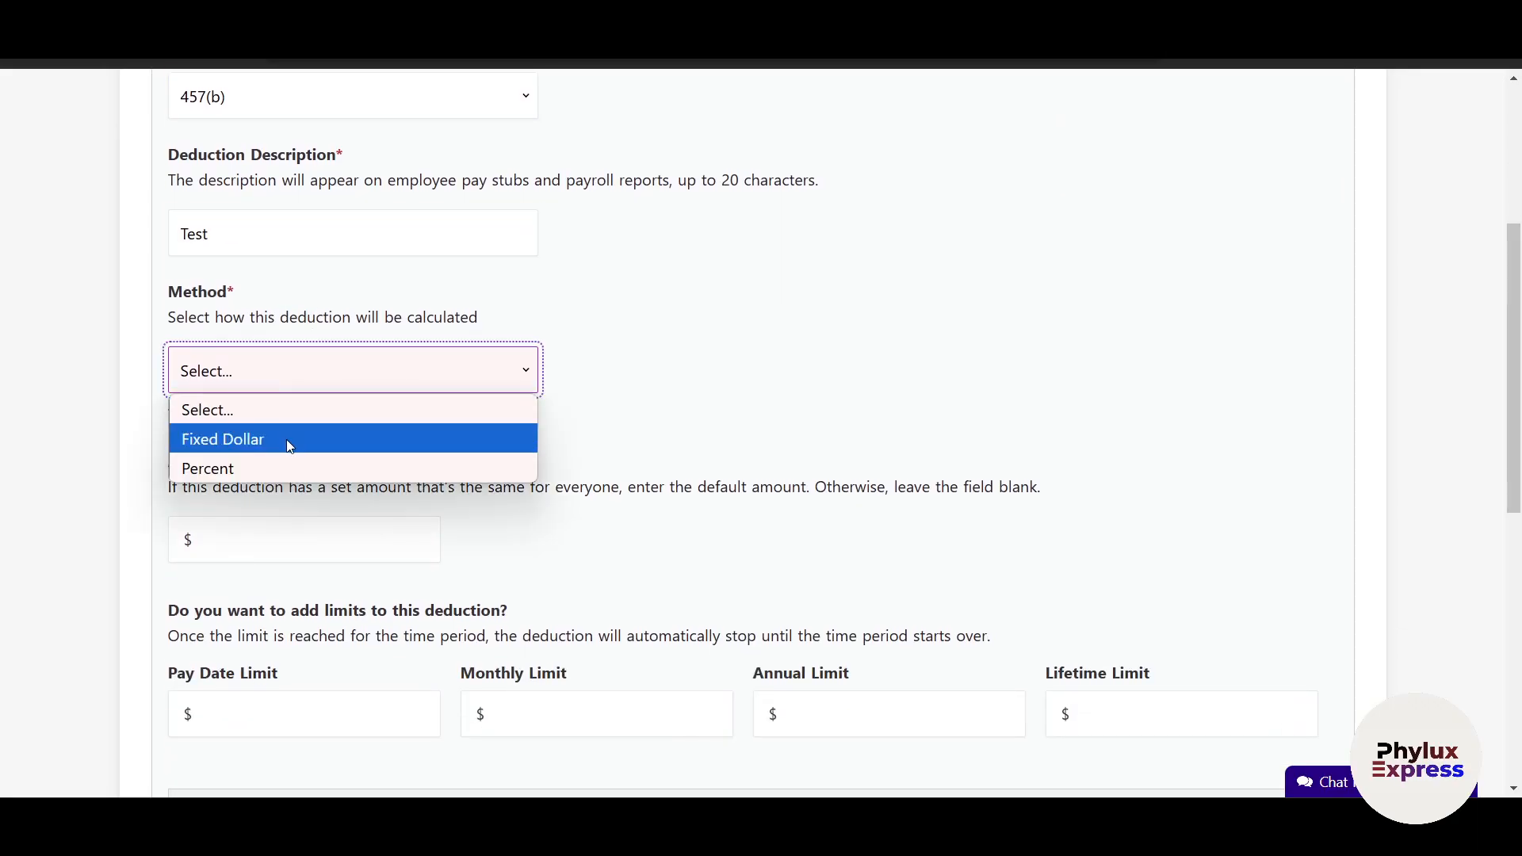
click(287, 438)
scroll(240, 279, down, 3)
scroll(838, 591, down, 4)
click(1128, 632)
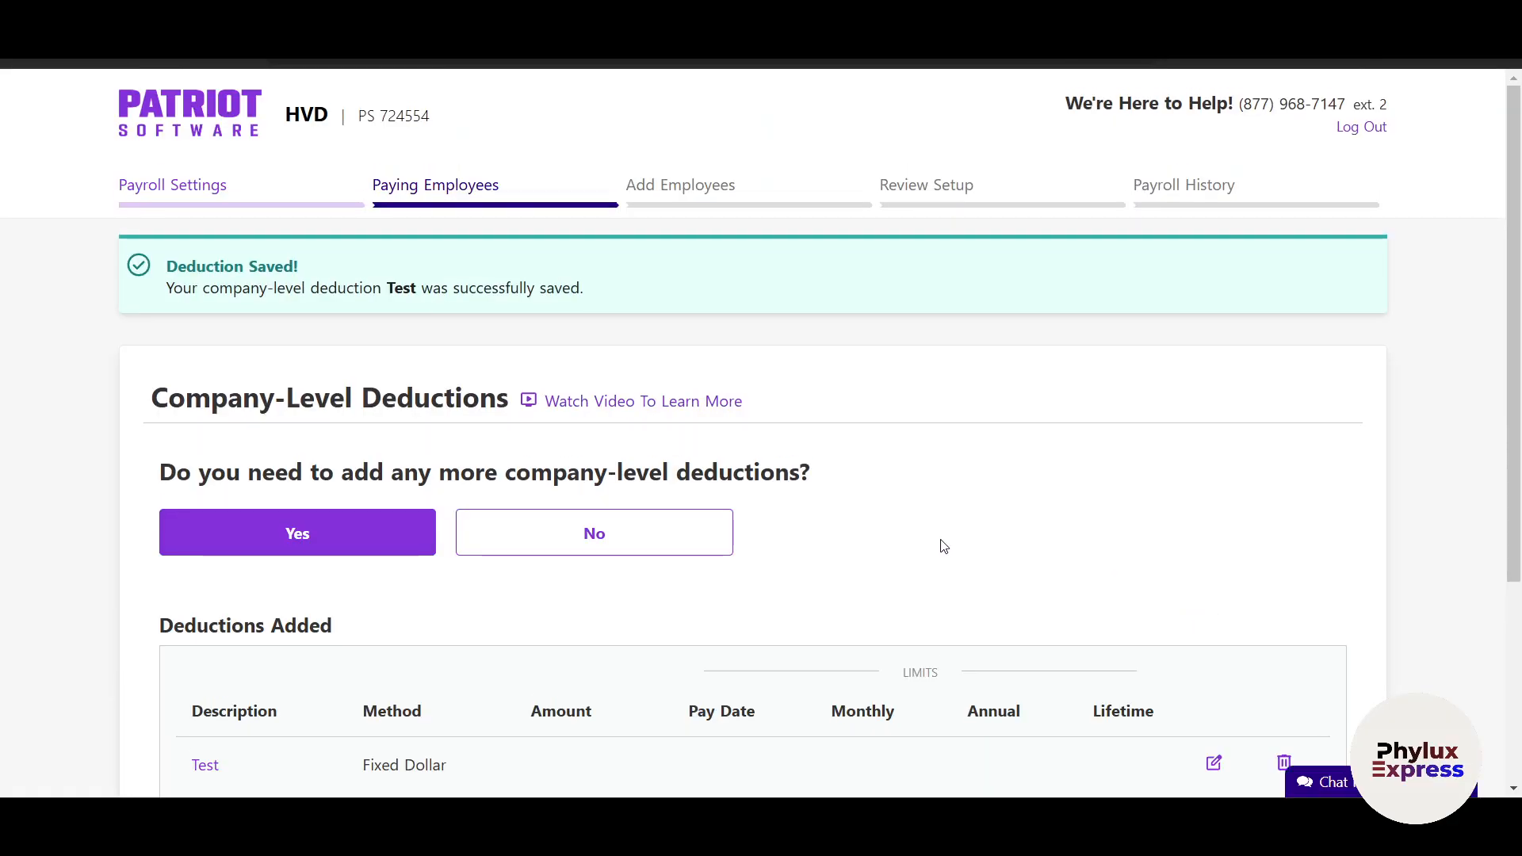
Step: Decline more company deductions, company contributions and workers' compensation codes
scroll(526, 424, down, 1)
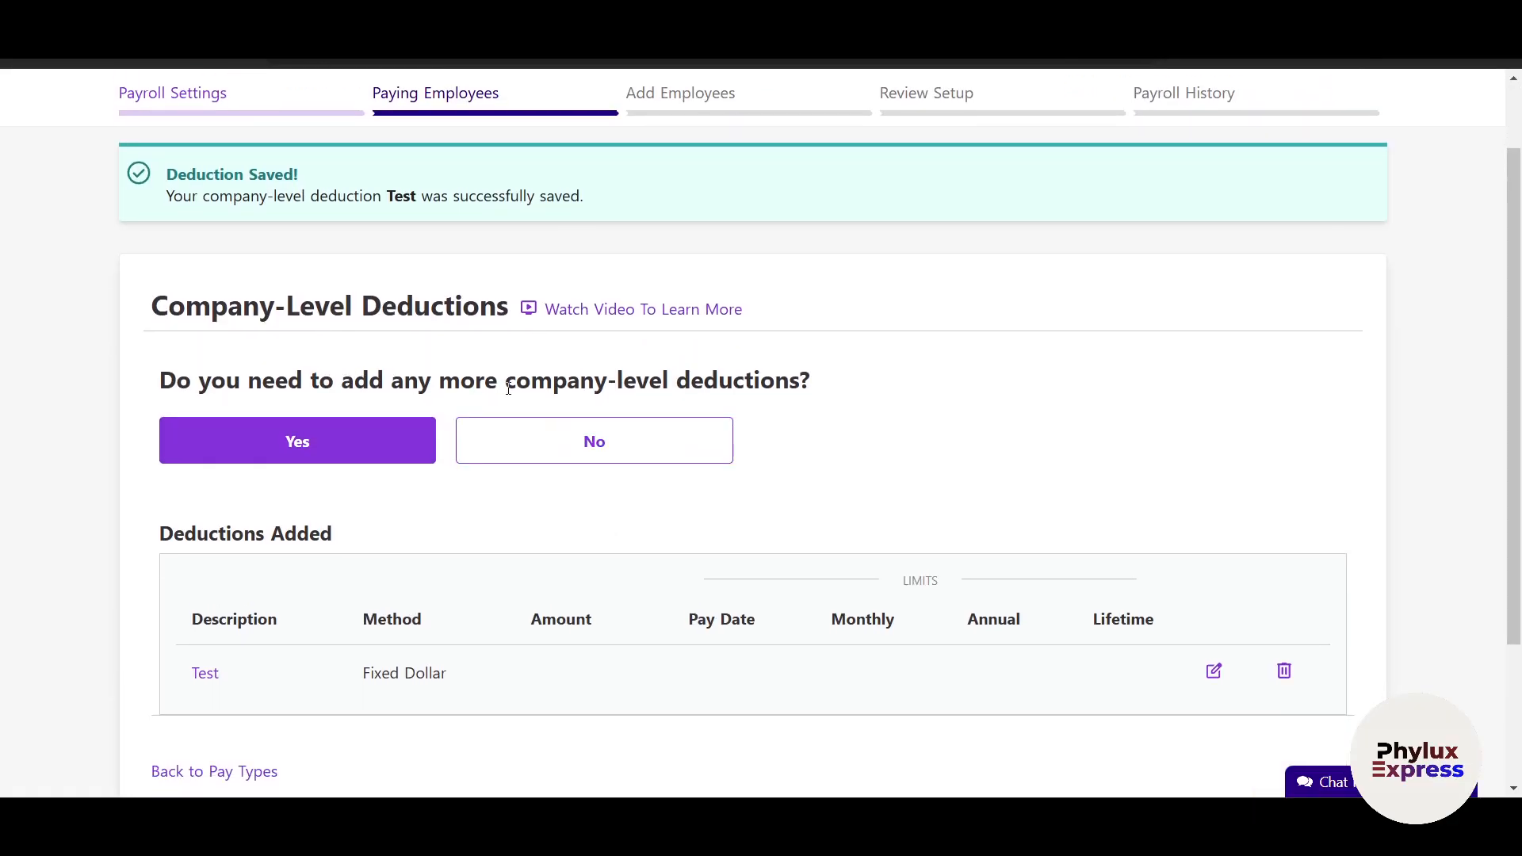
scroll(713, 396, down, 1)
click(602, 397)
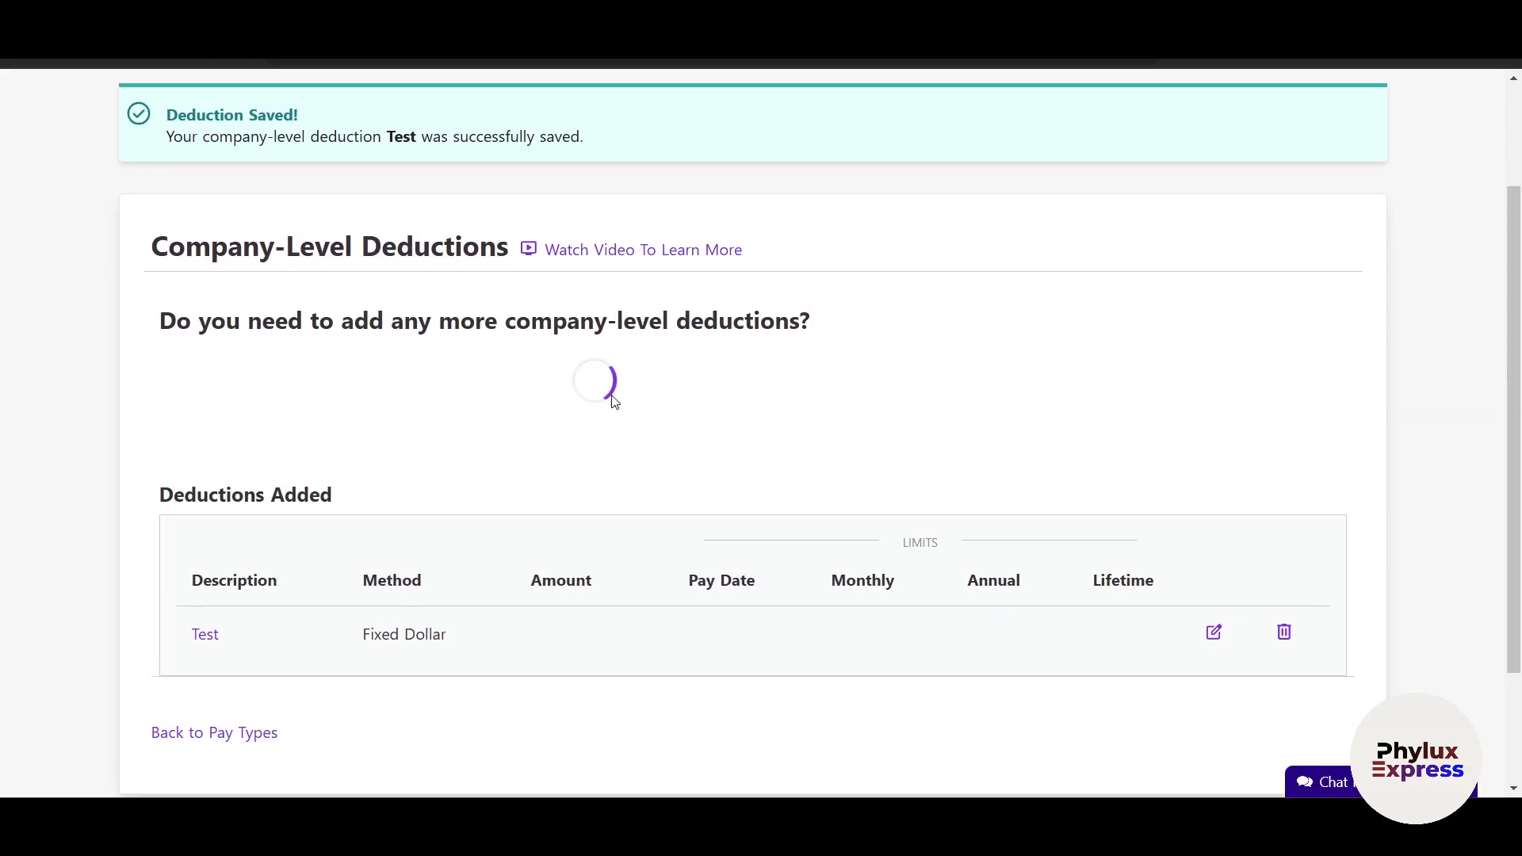
scroll(754, 433, down, 1)
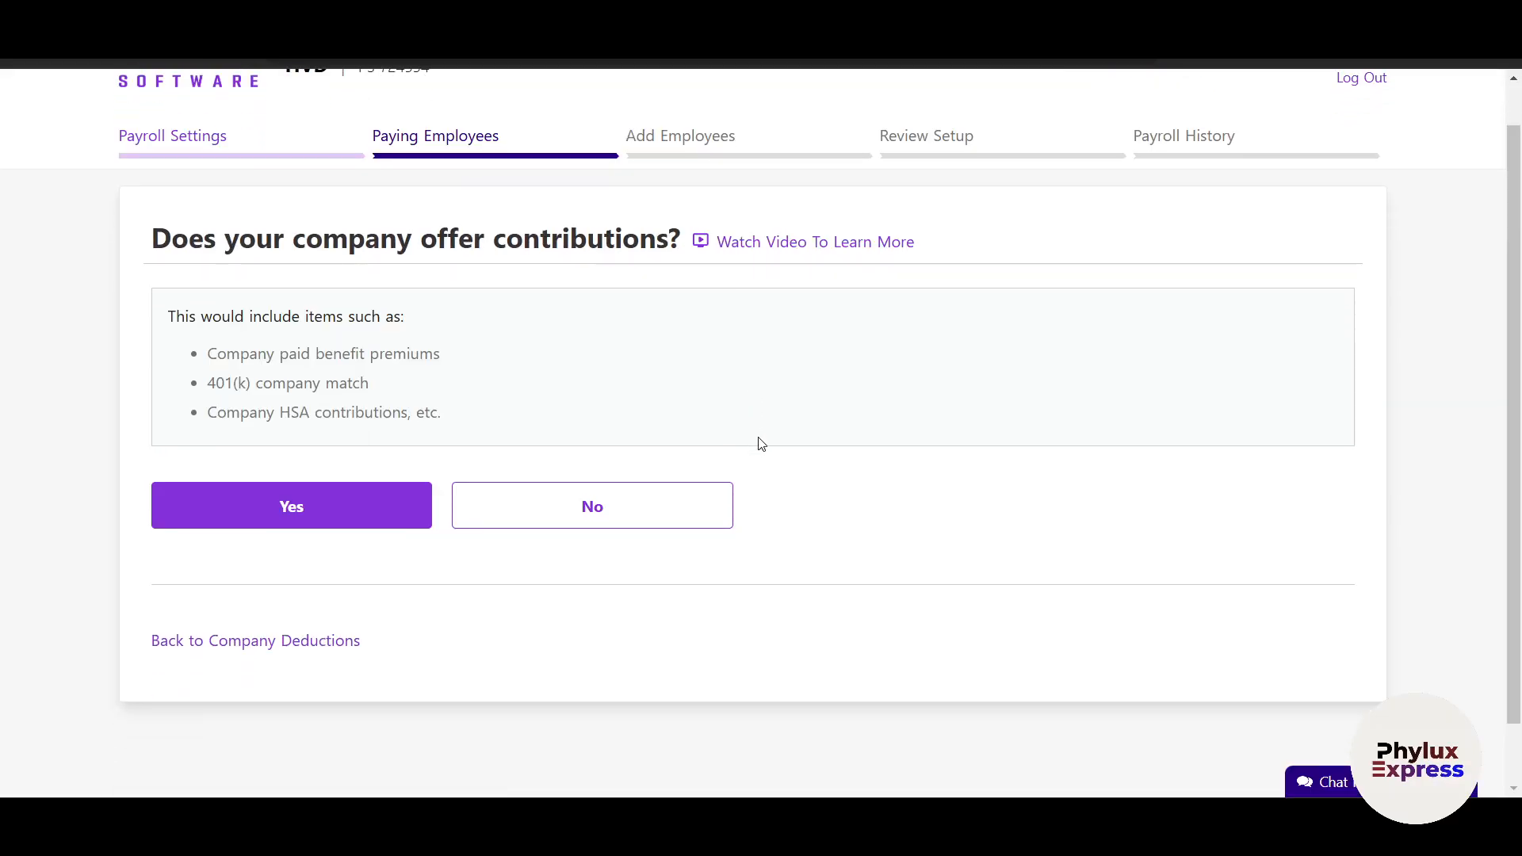
click(604, 515)
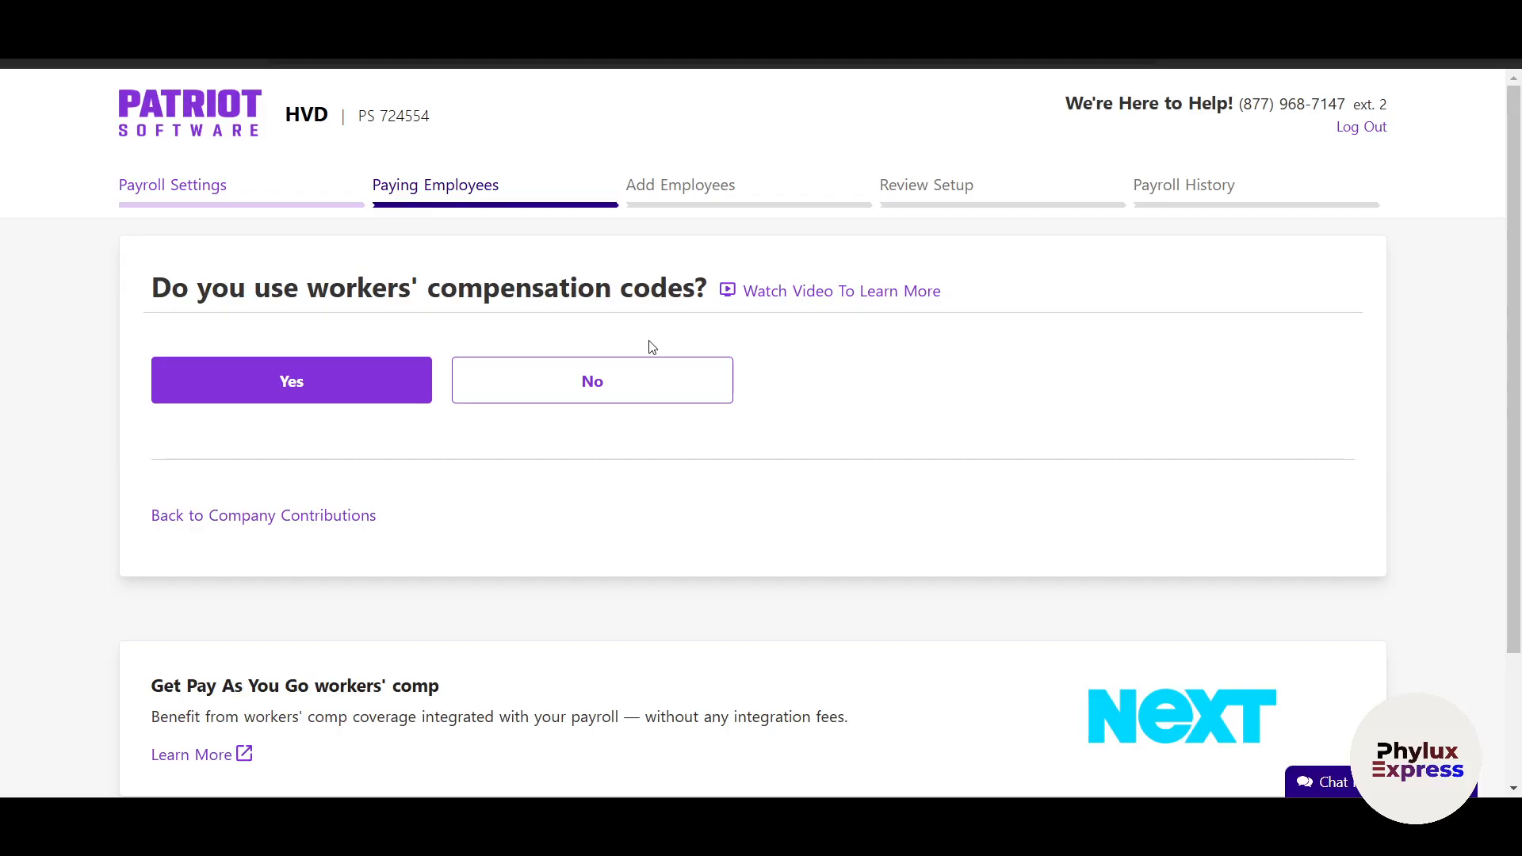
click(653, 374)
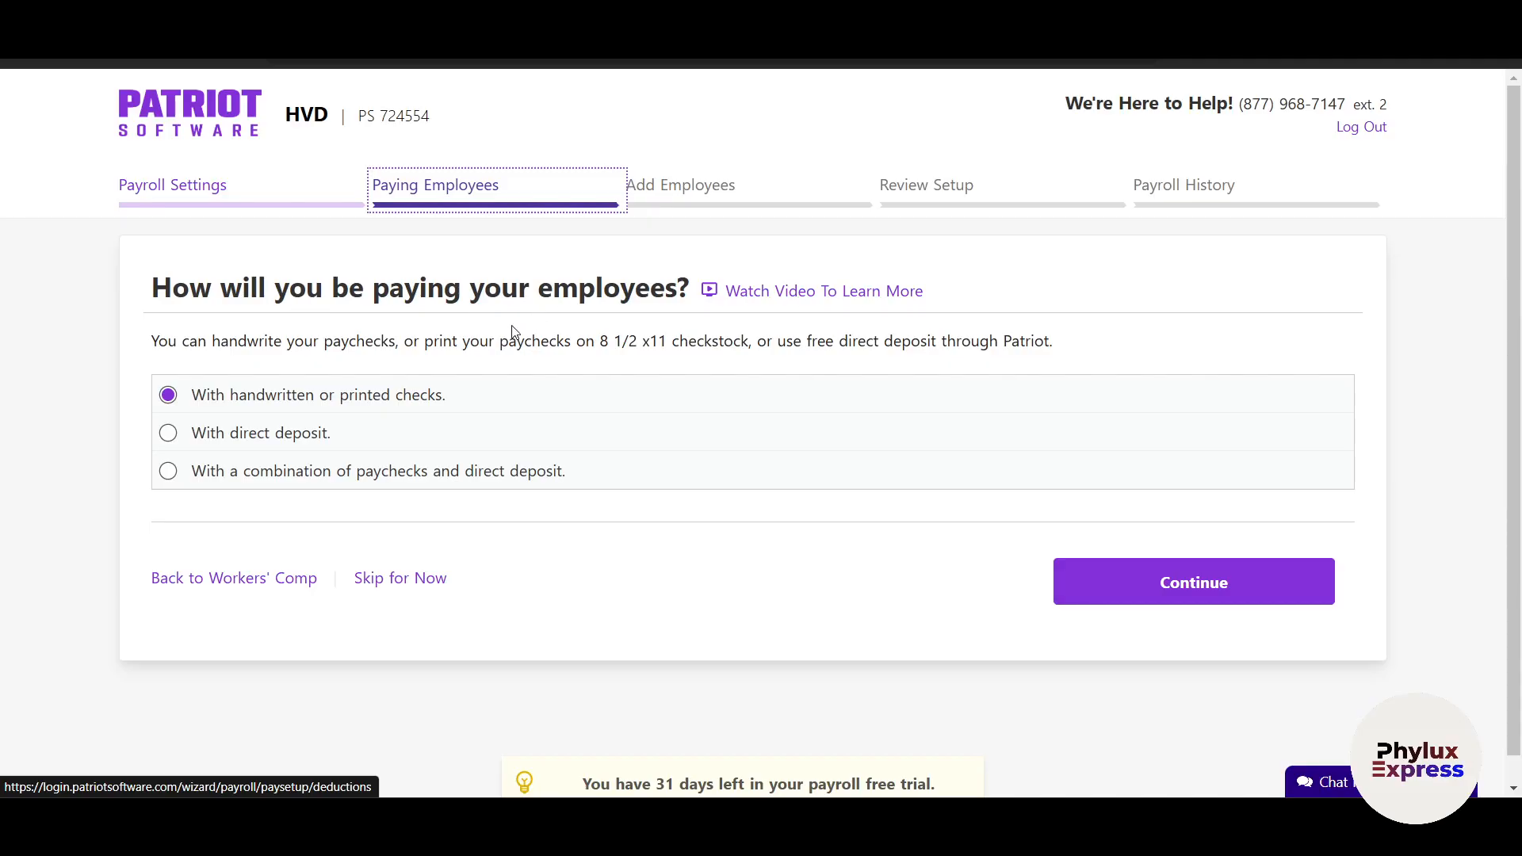
Step: Choose direct deposit as the way employees get paid and confirm it
click(280, 442)
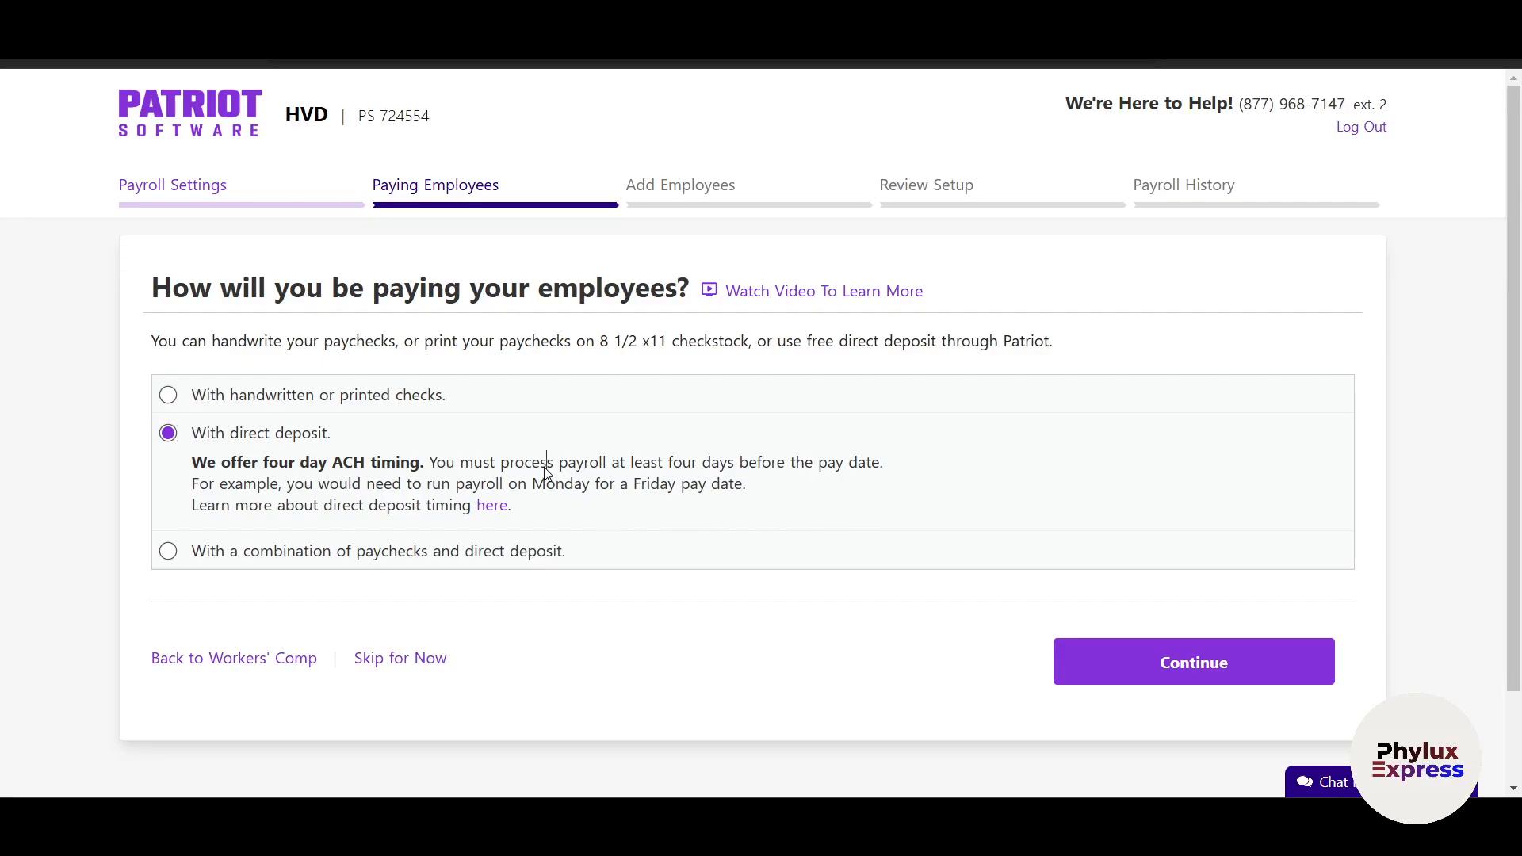
drag(545, 471, 697, 473)
click(904, 474)
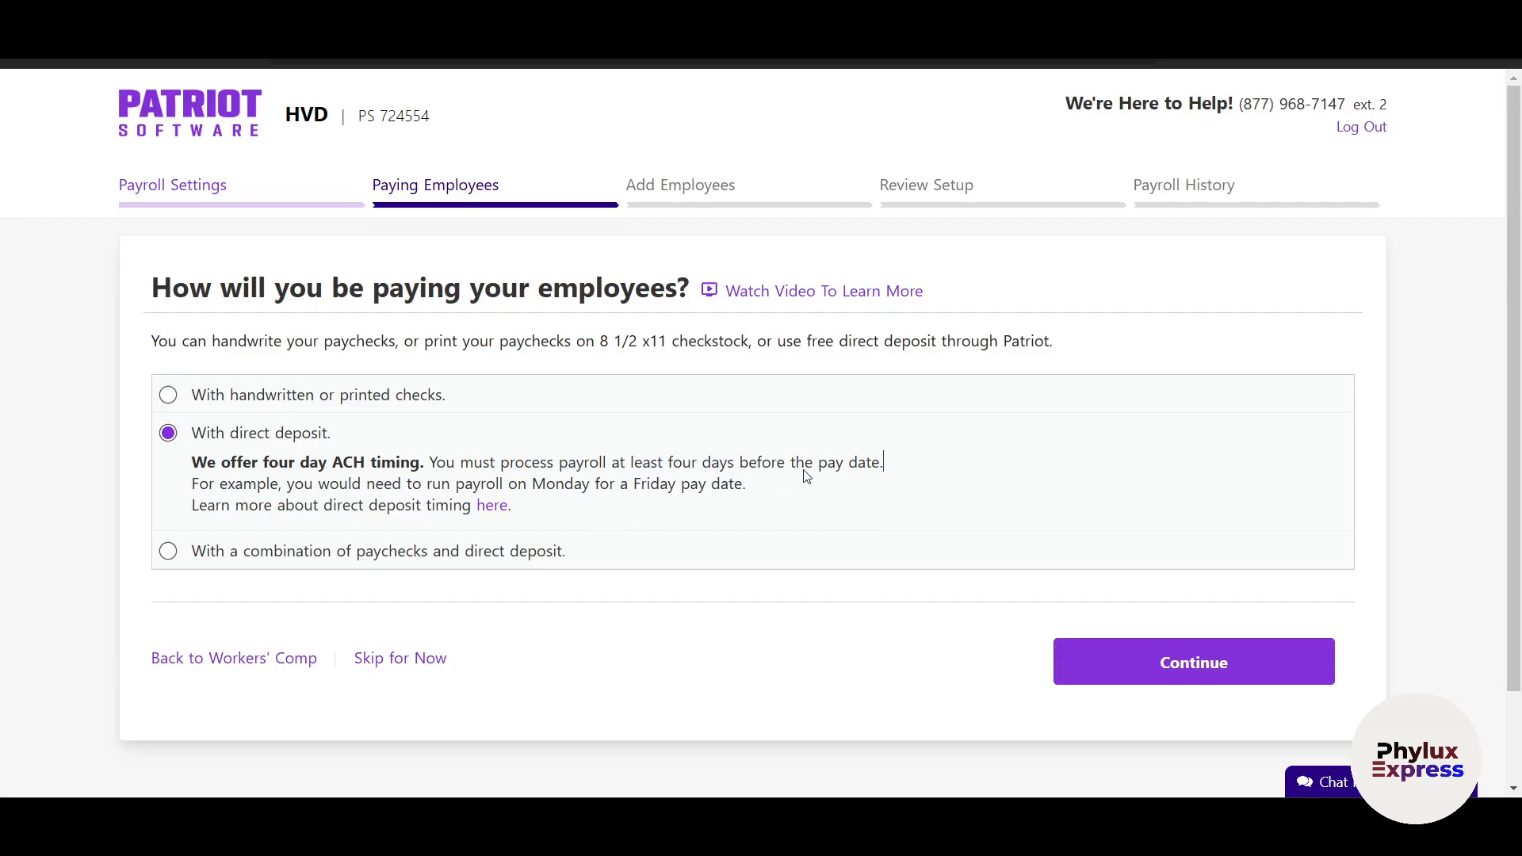
click(1147, 656)
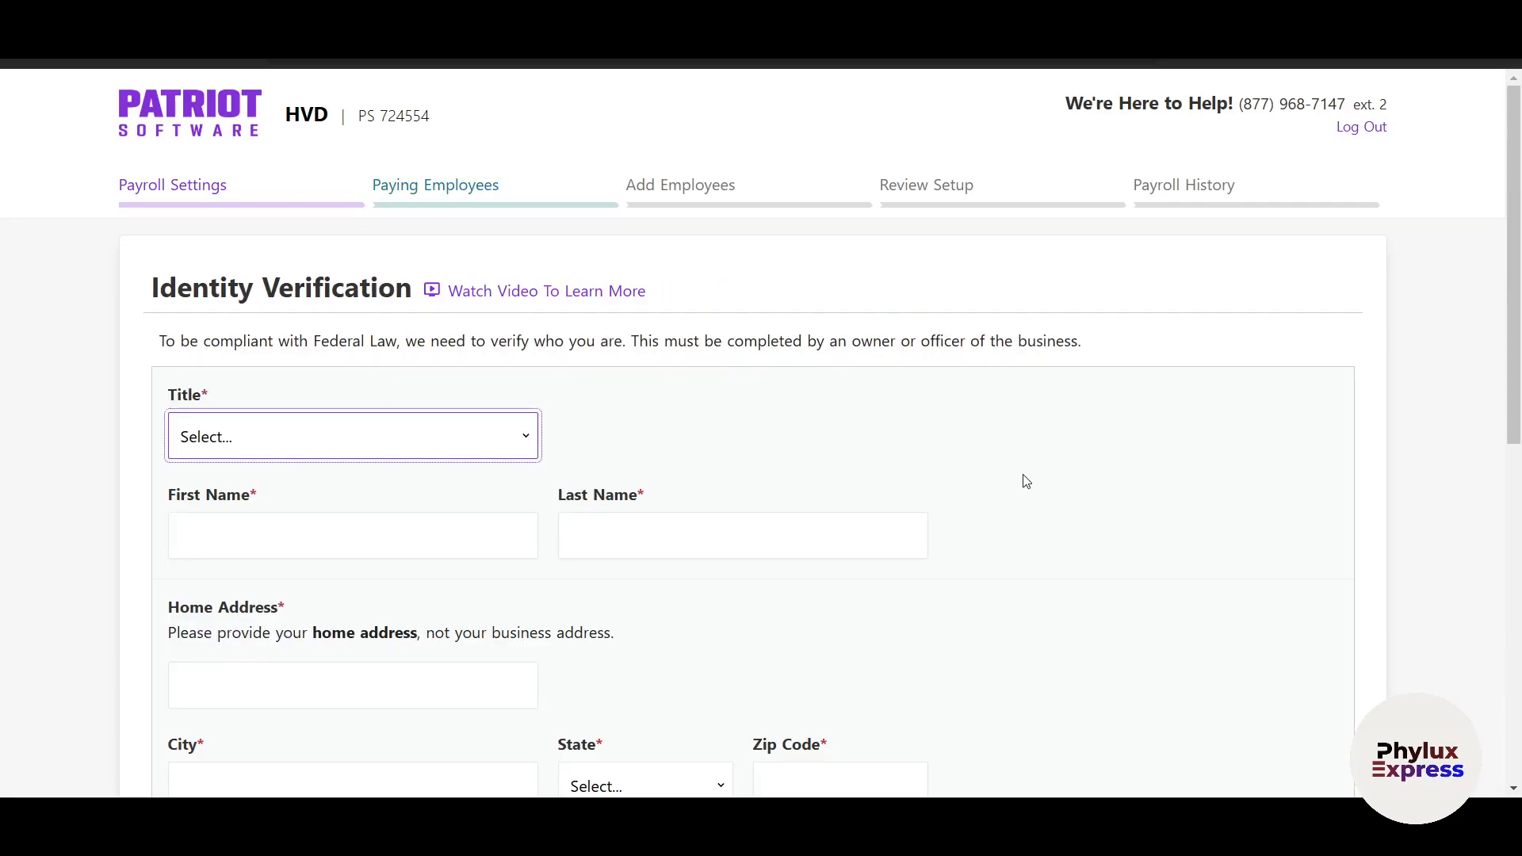
Step: Set the identity verification title to Owner
scroll(682, 407, down, 1)
scroll(283, 370, down, 6)
scroll(347, 500, down, 3)
scroll(347, 500, up, 7)
click(287, 268)
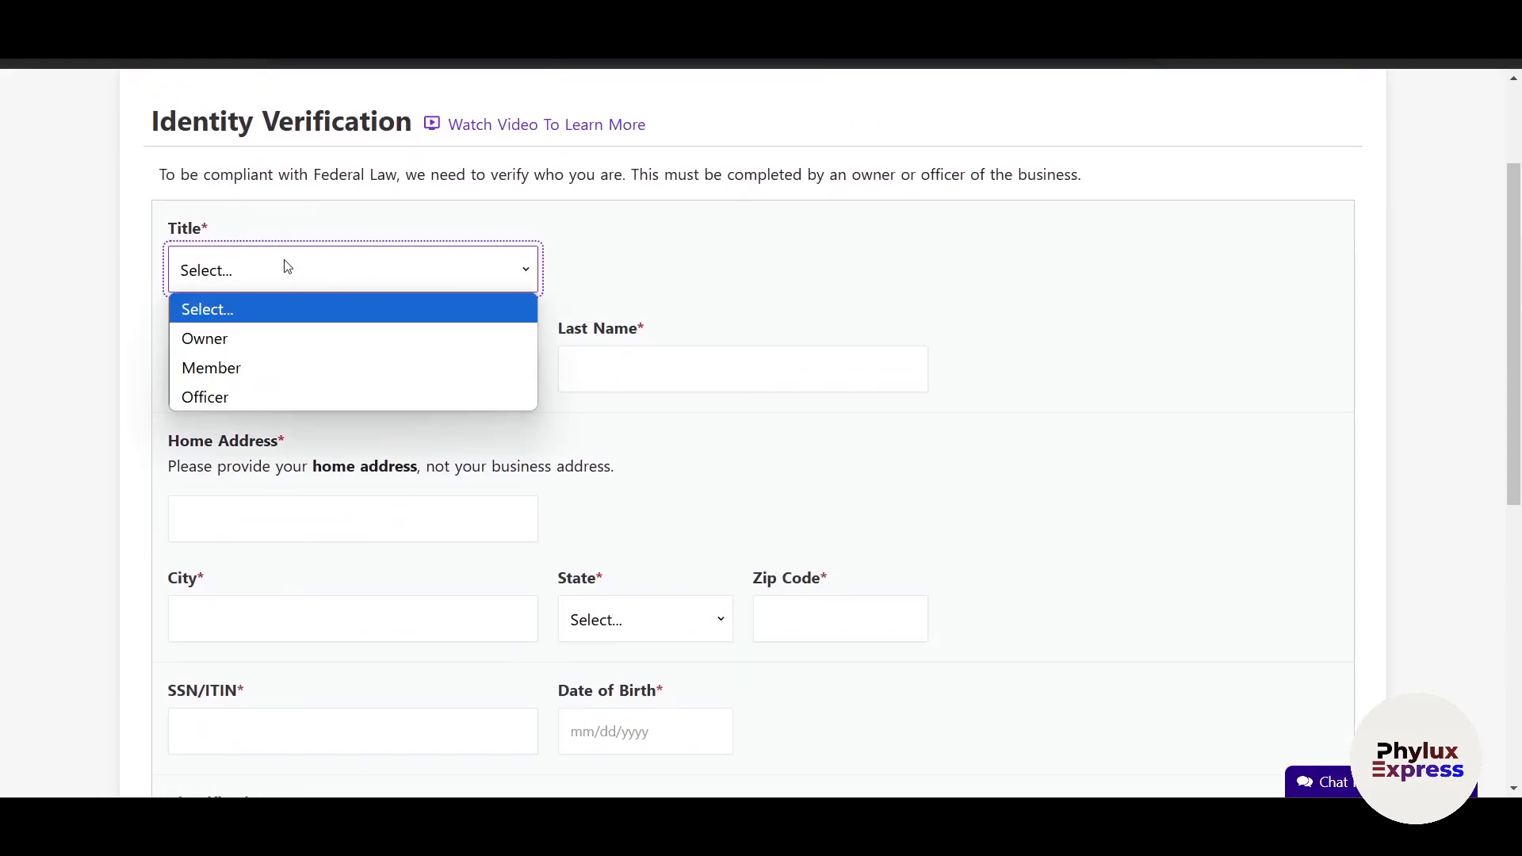
click(268, 343)
Step: Enter the owner's first and last name
scroll(281, 361, up, 1)
click(331, 421)
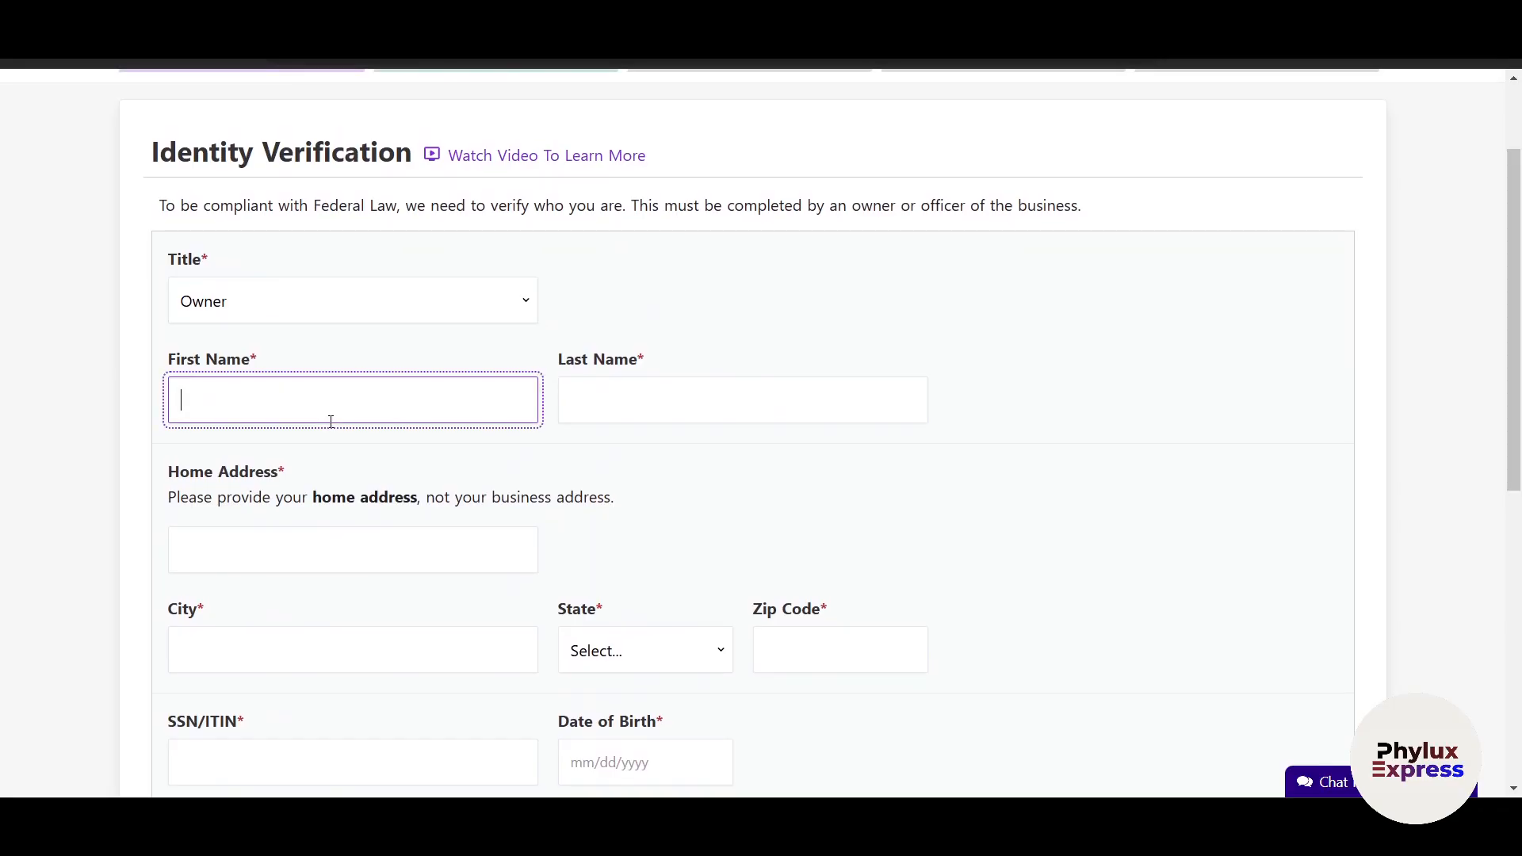
key(Tab)
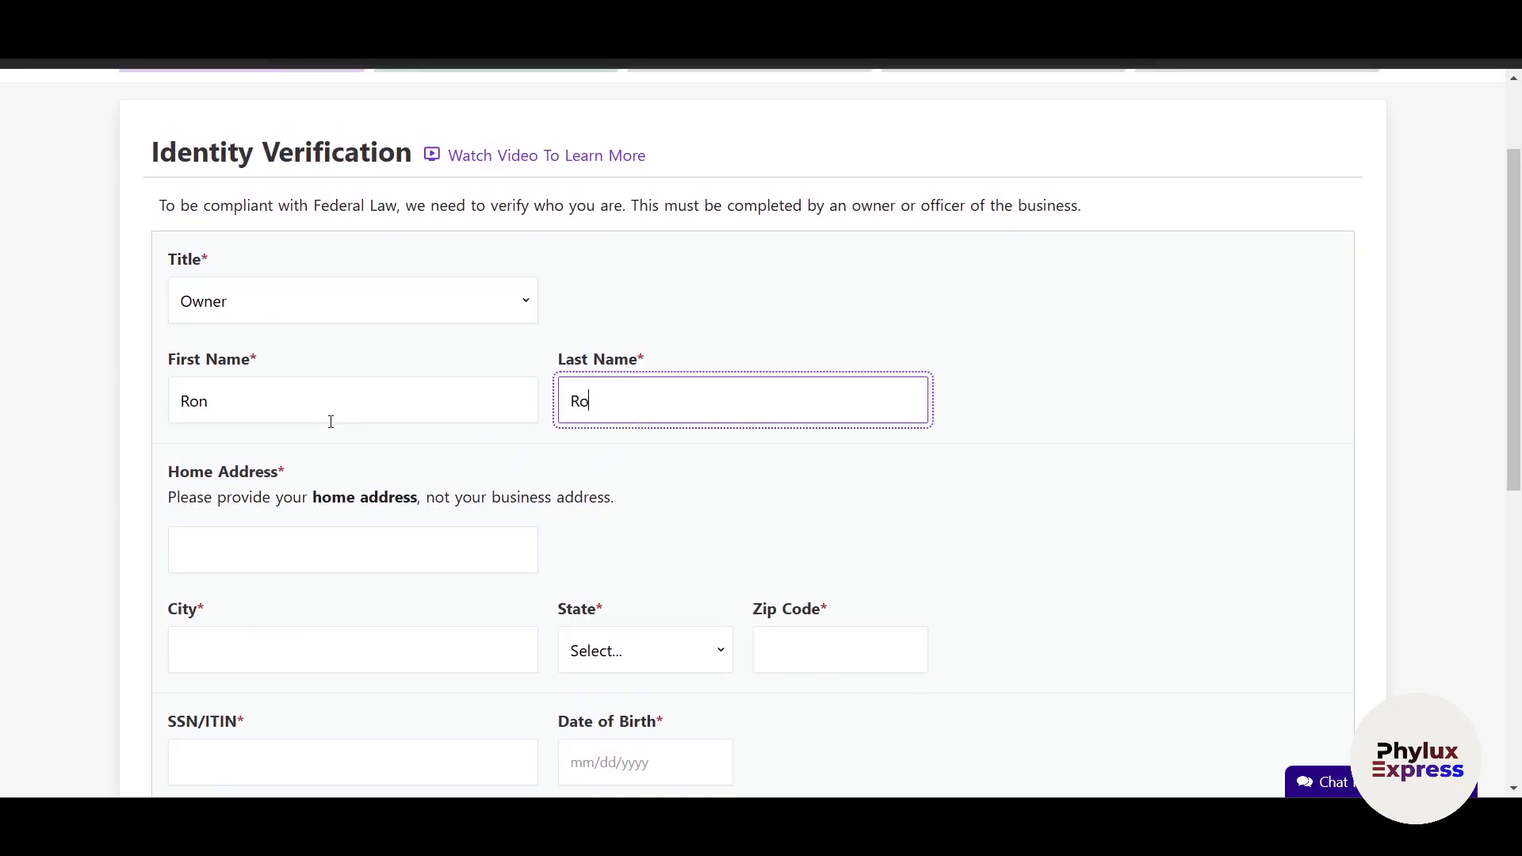
Step: Fill in the home address and submit the identity details, reviewing the failed-verification result
click(322, 538)
scroll(316, 550, down, 4)
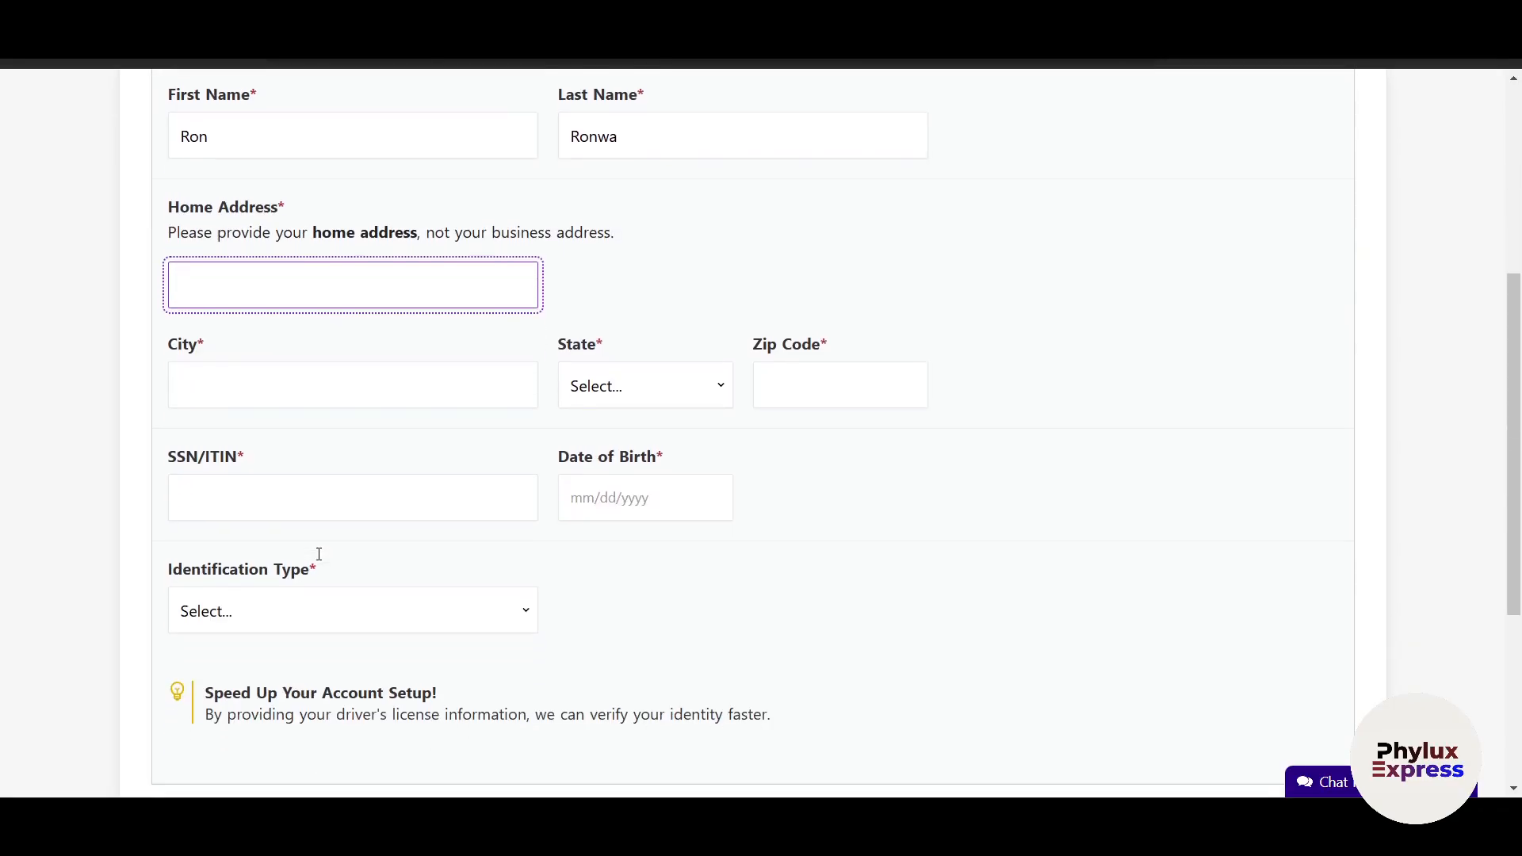
scroll(391, 466, down, 3)
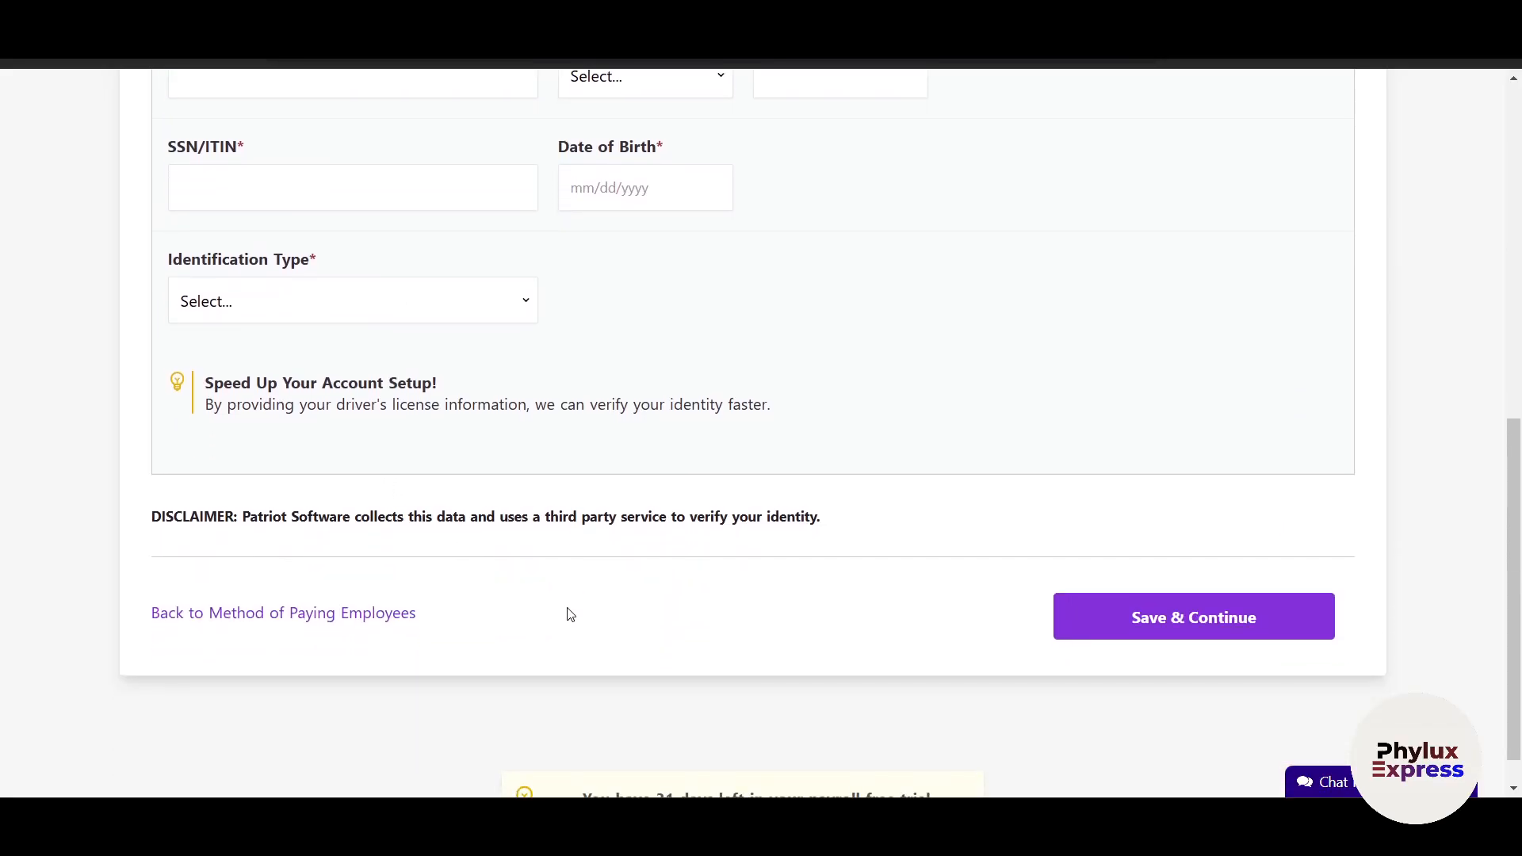
click(1127, 628)
scroll(971, 525, up, 4)
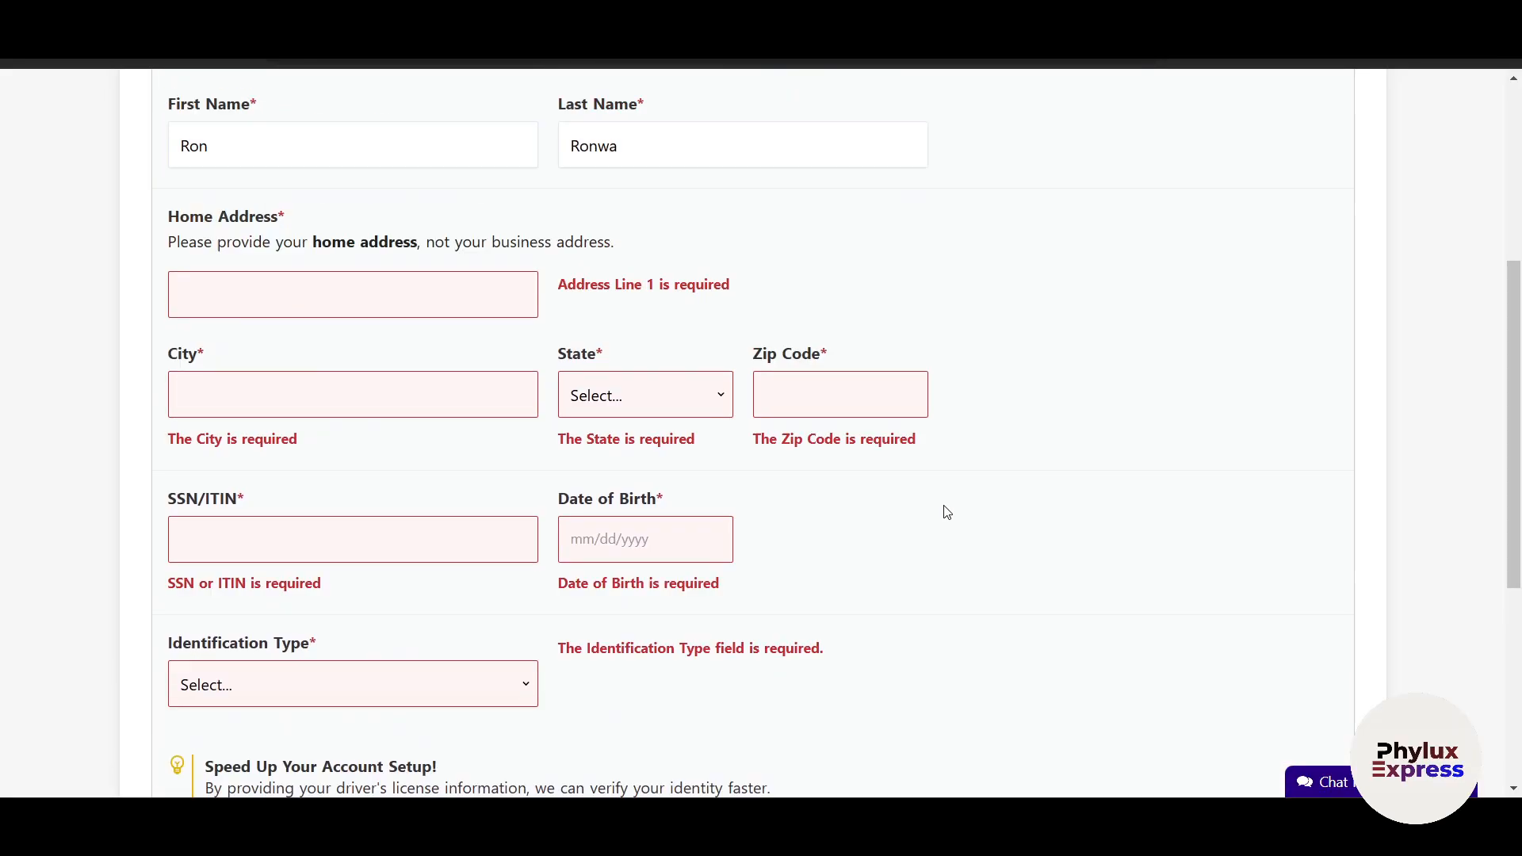
scroll(337, 282, down, 1)
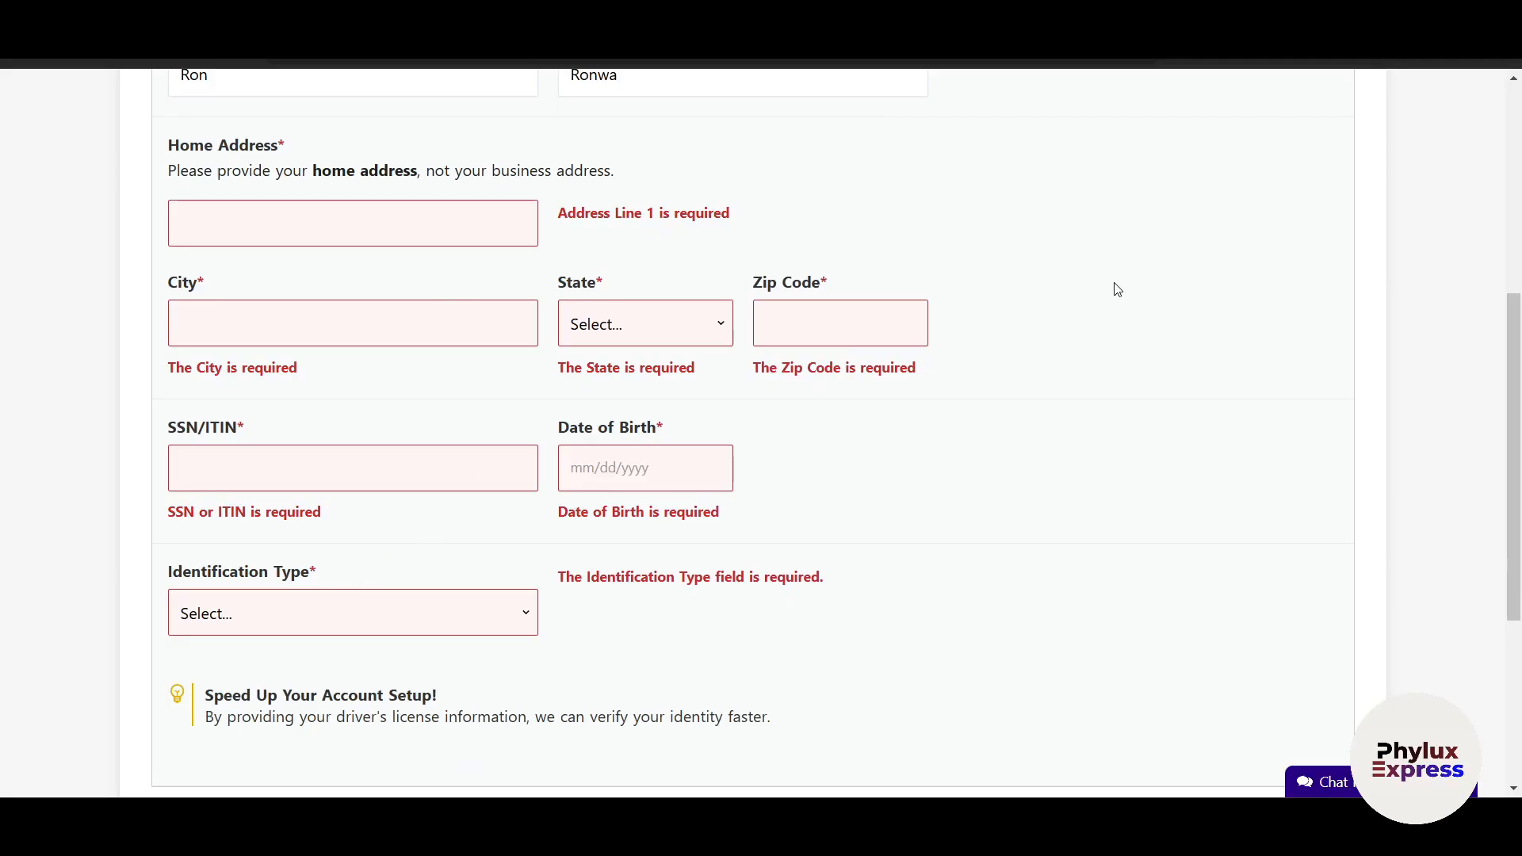
scroll(1114, 290, down, 4)
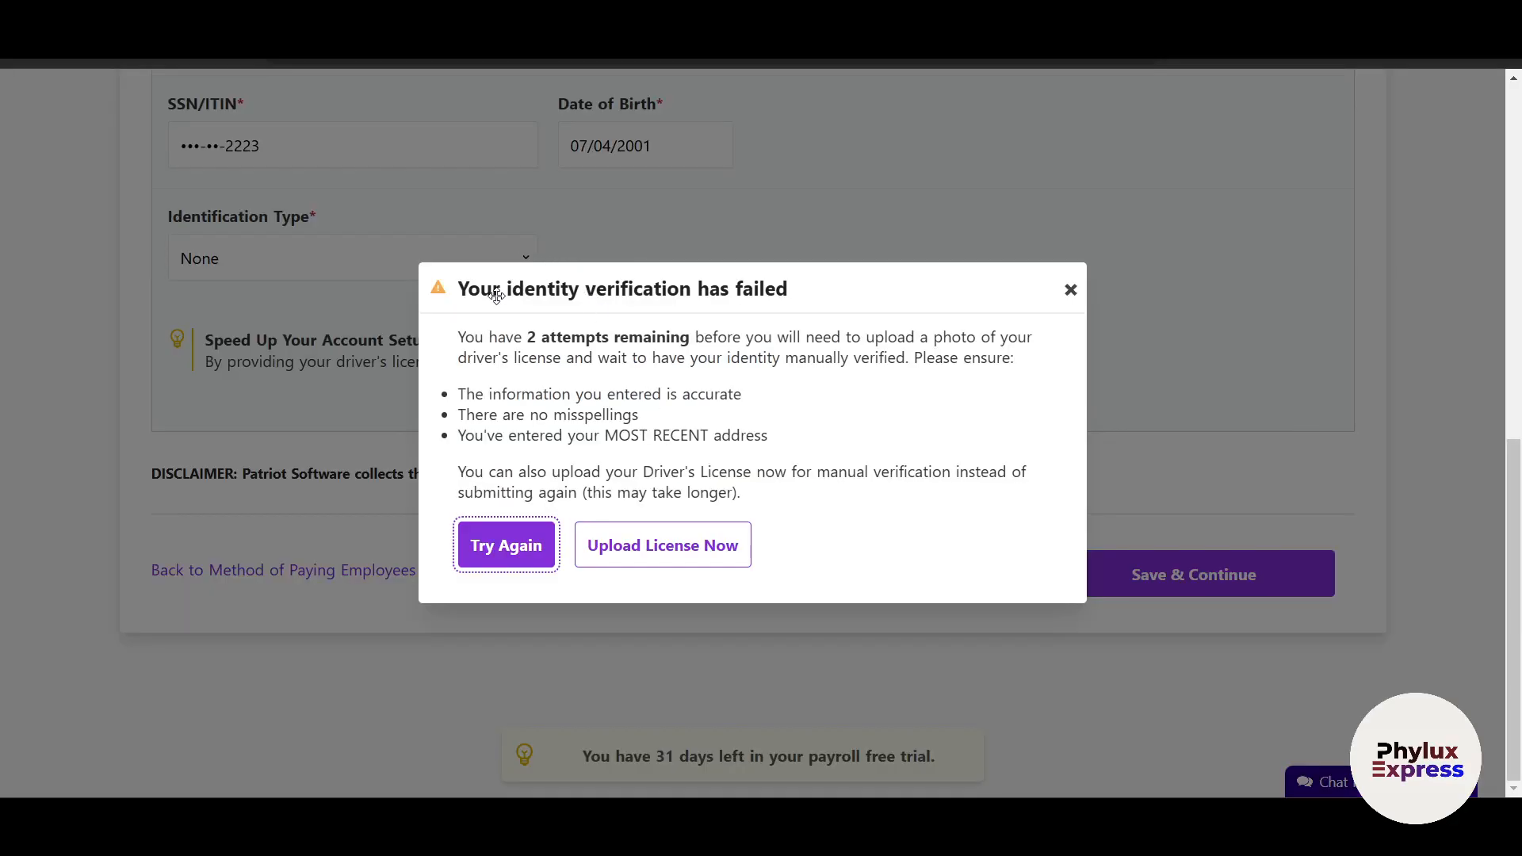
scroll(756, 307, up, 1)
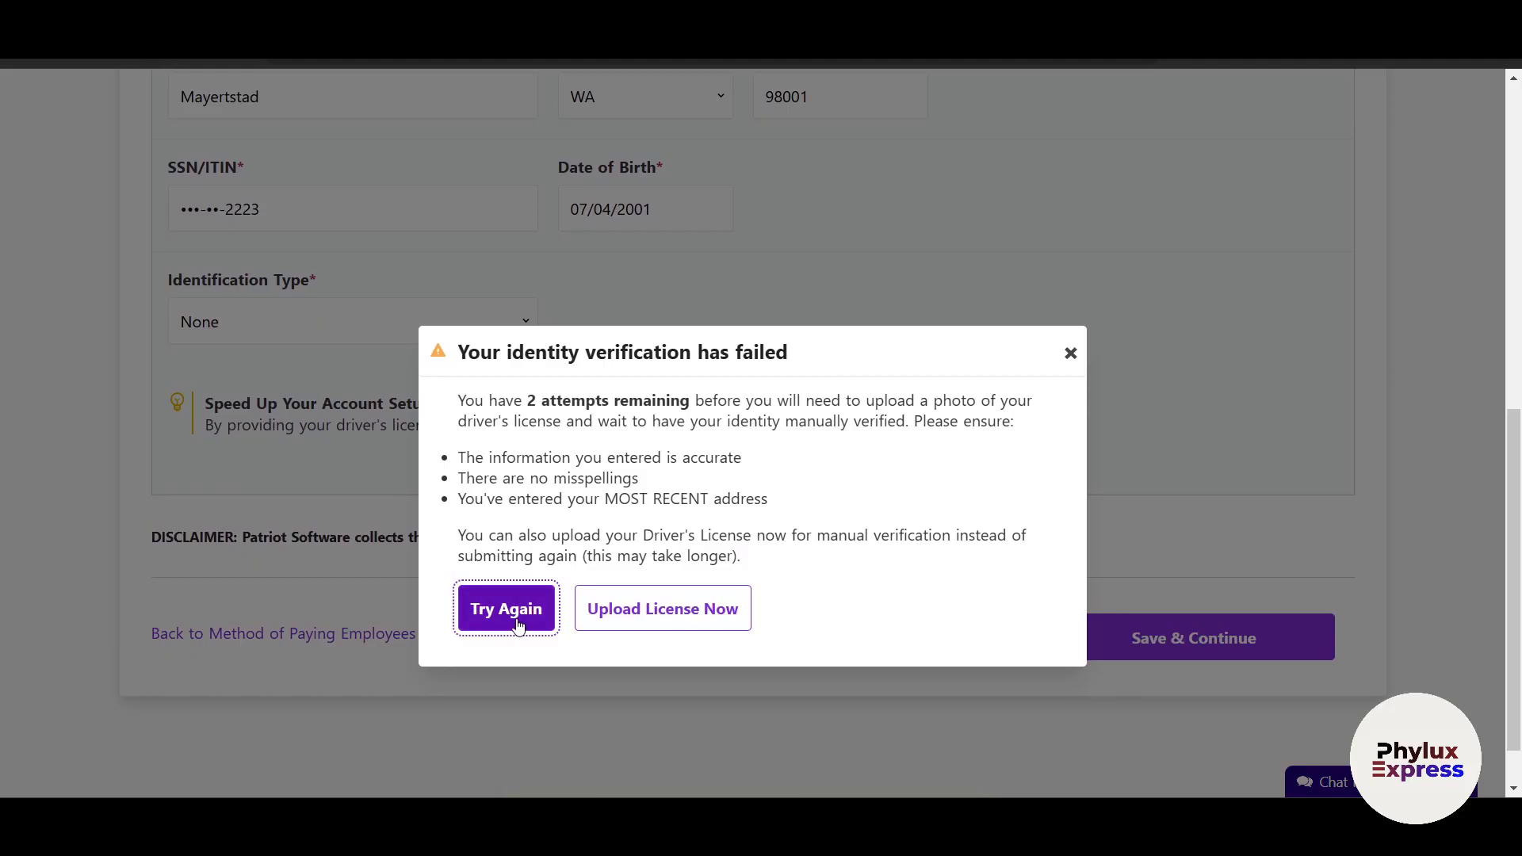
scroll(515, 628, down, 1)
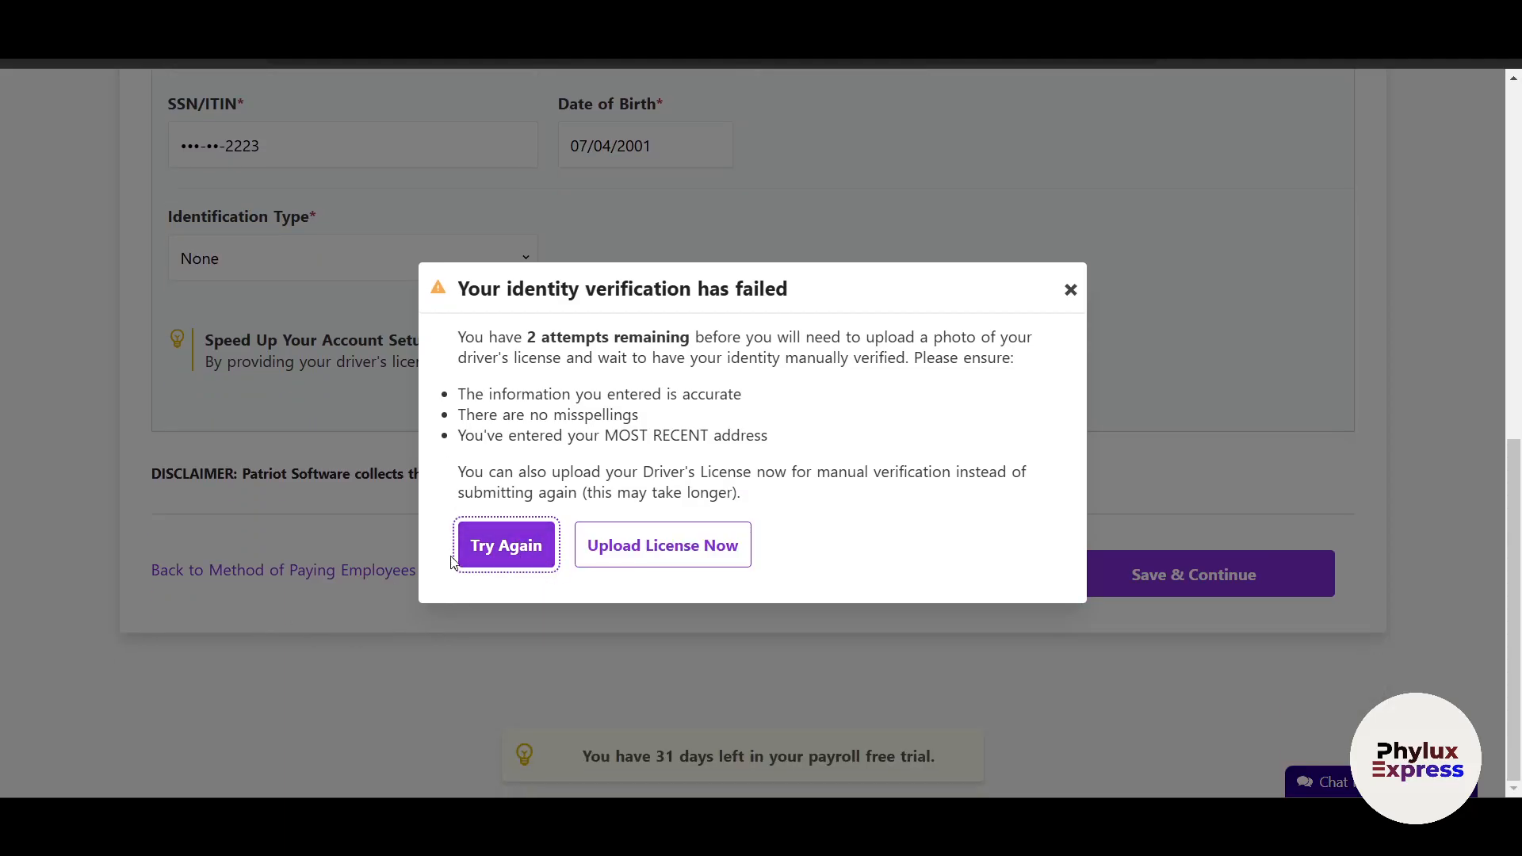
Step: Choose Upload License Now and review the Upload Photo Identification page's accepted ID types
click(697, 560)
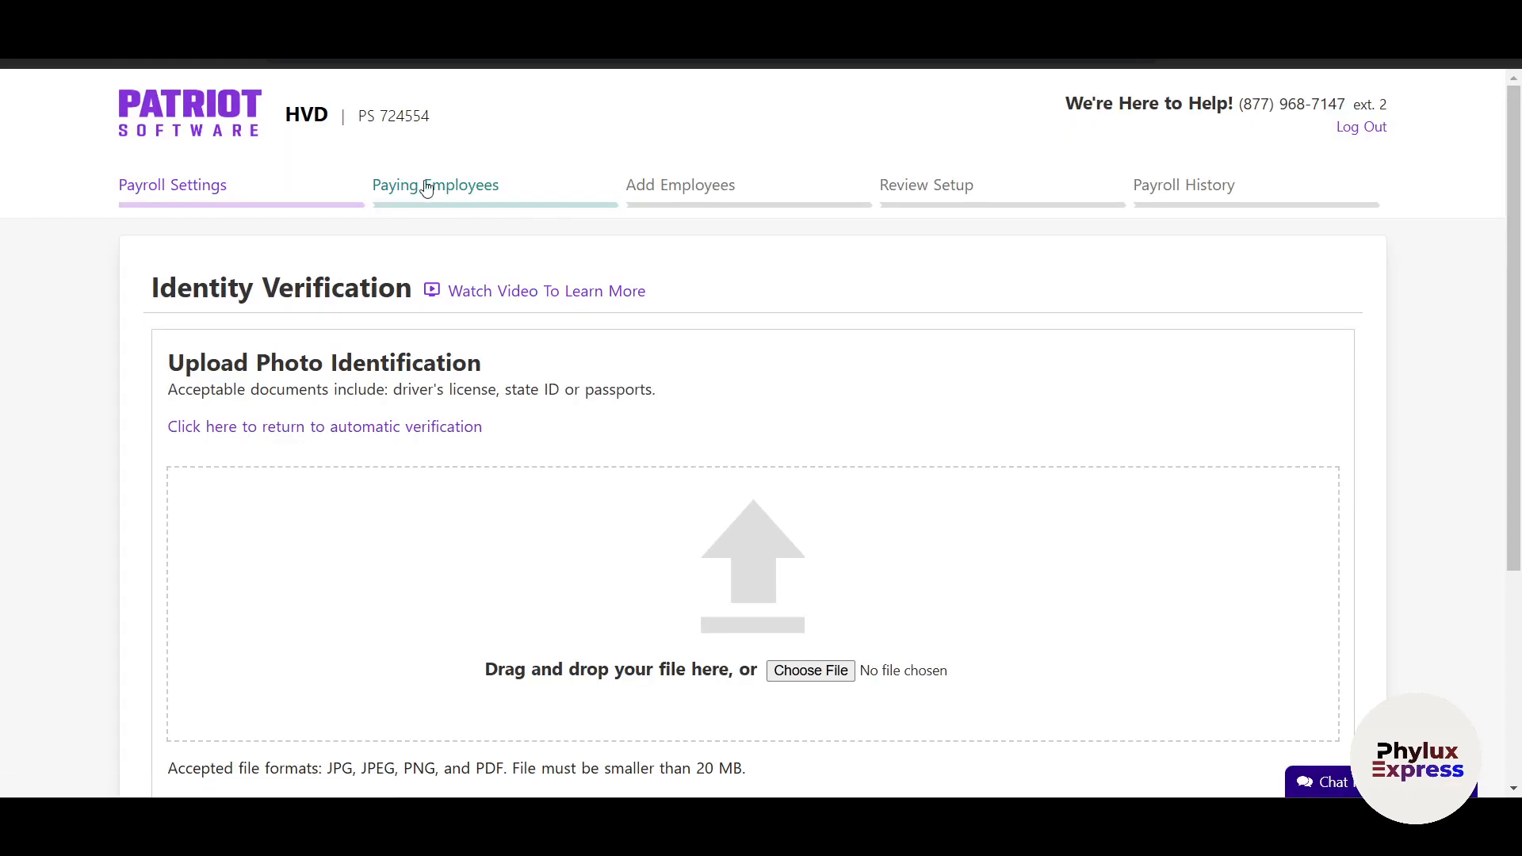
scroll(431, 396, down, 1)
scroll(431, 396, up, 1)
scroll(492, 451, down, 4)
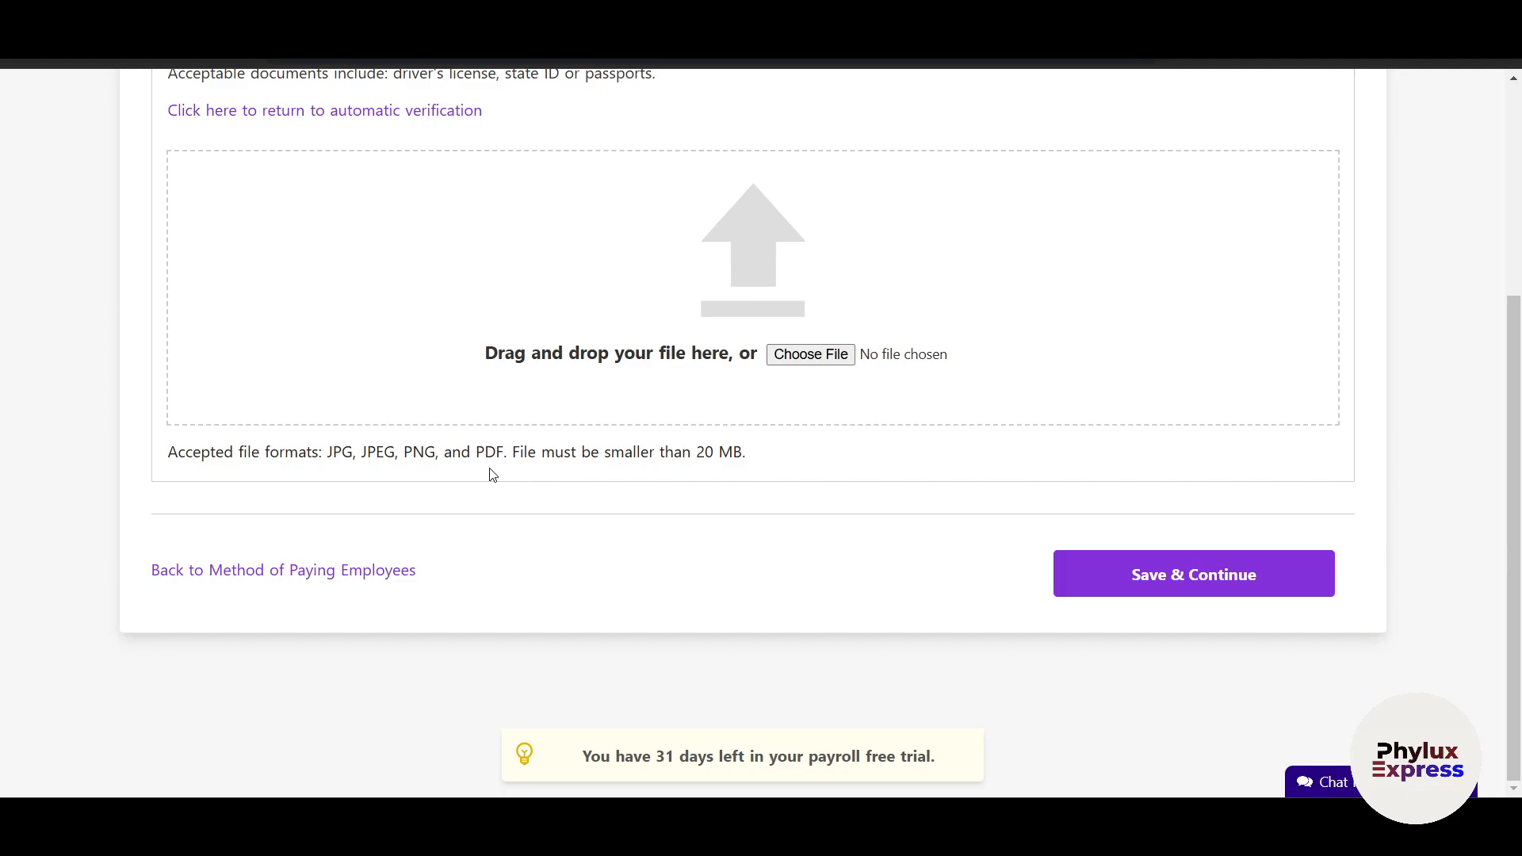
scroll(491, 474, up, 1)
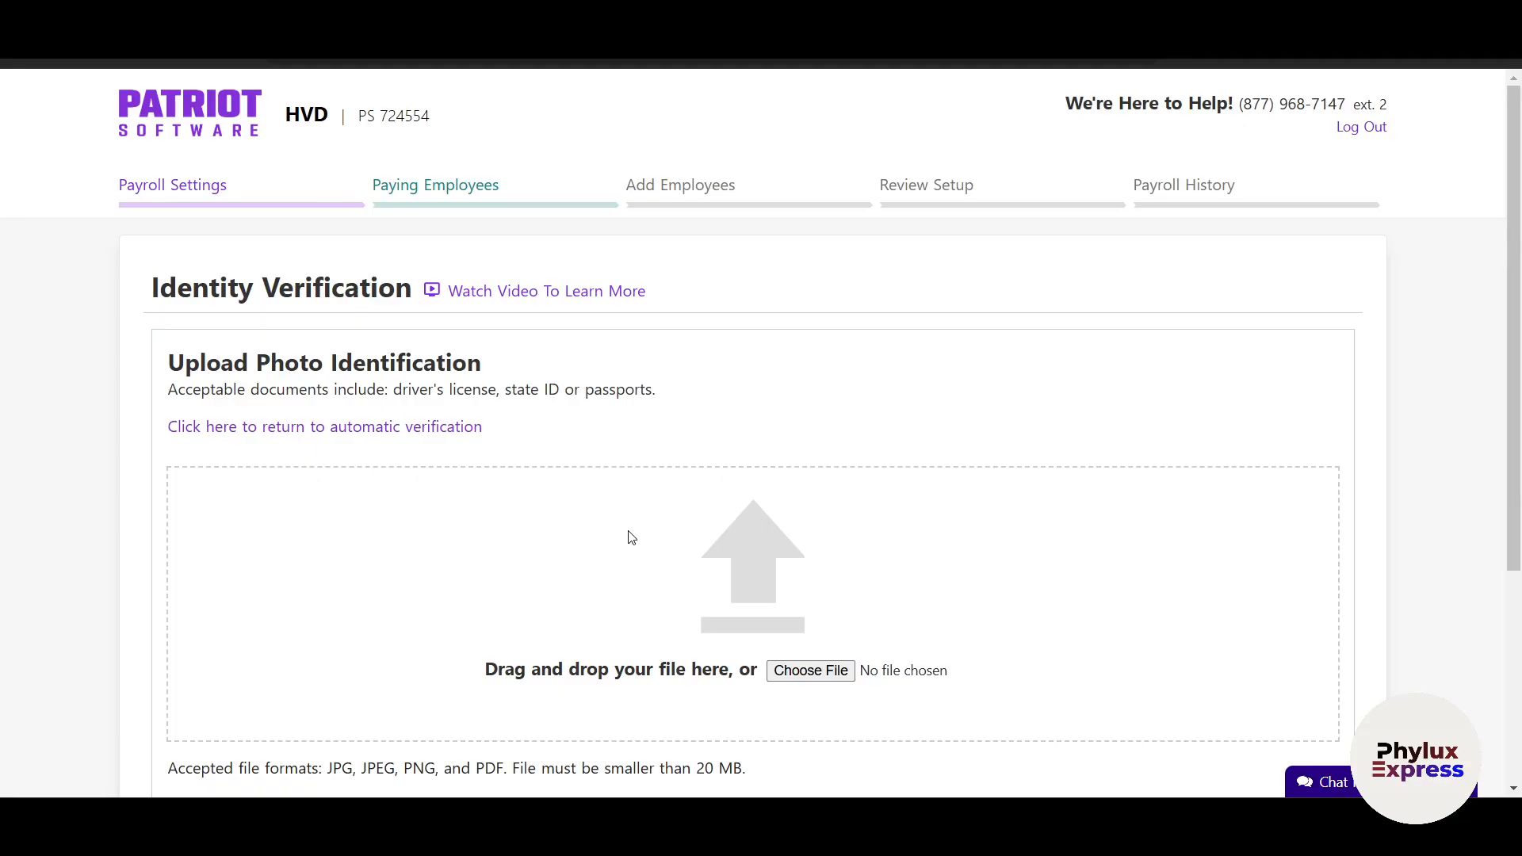
scroll(632, 535, down, 2)
scroll(632, 537, up, 2)
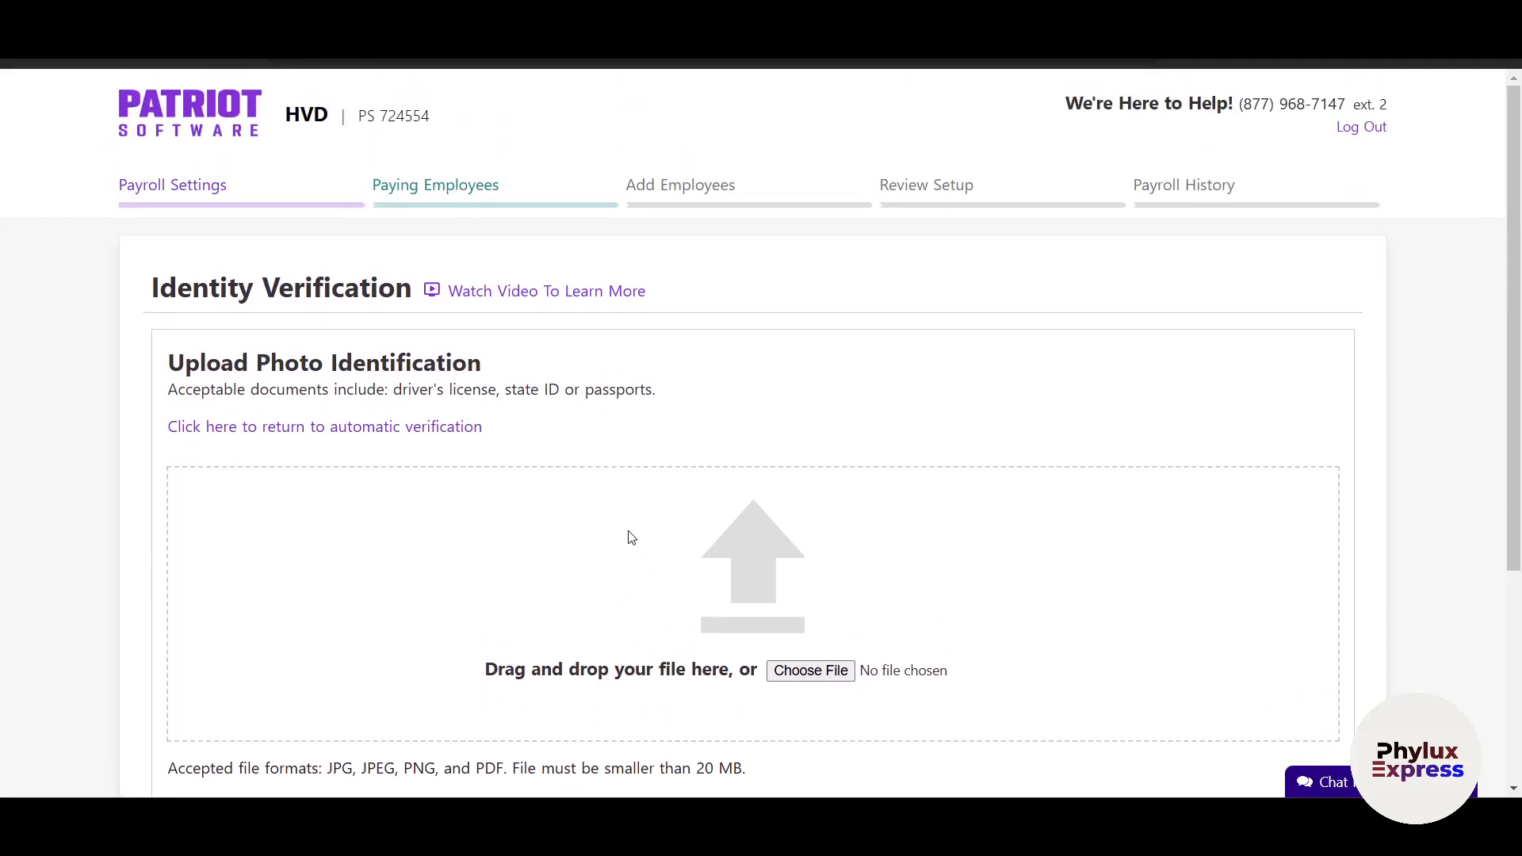